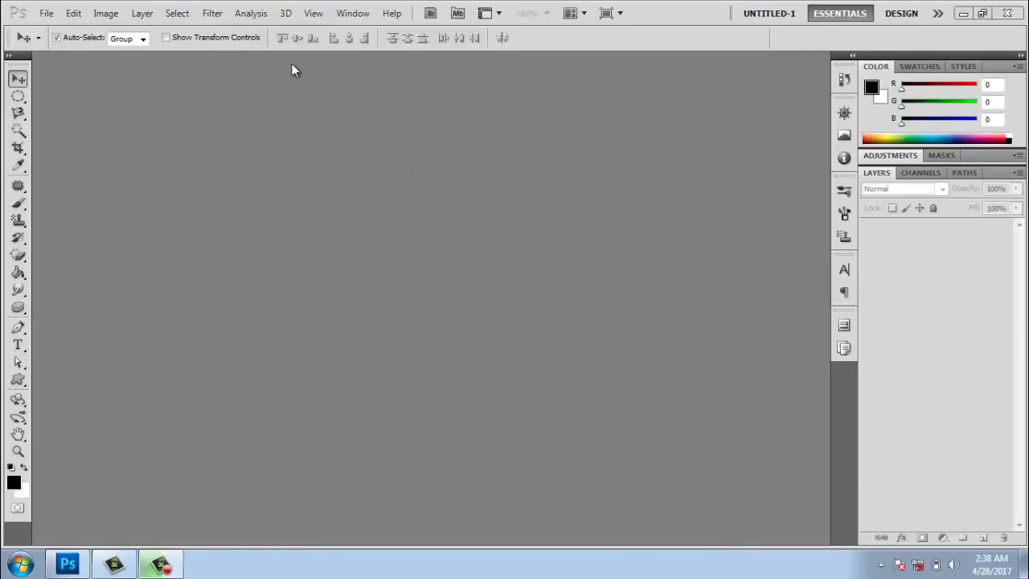
Create a Custom 3 × 2 inch document at 300 resolution with a white background
left_click(53, 16)
left_click(48, 26)
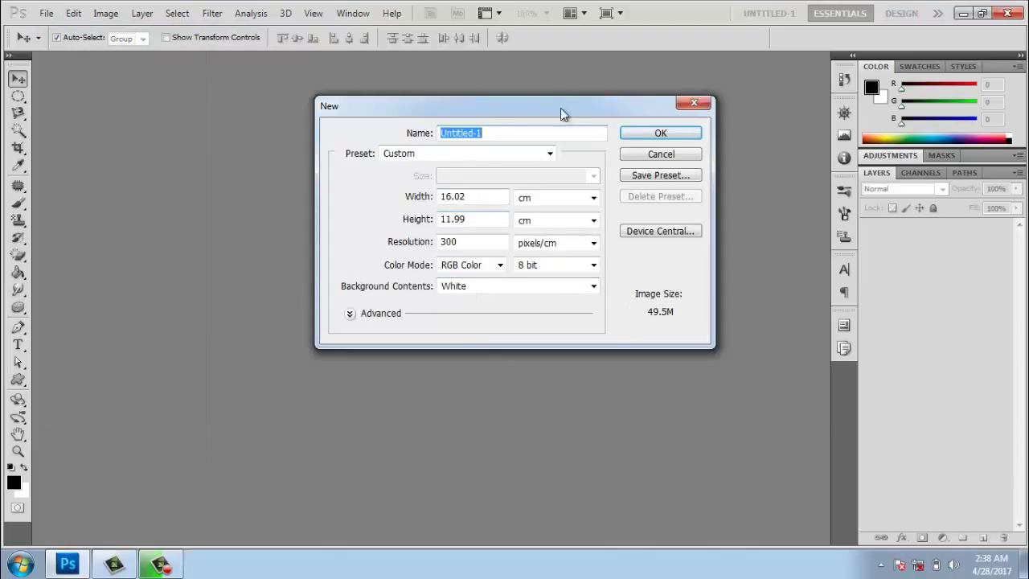
left_click(463, 163)
left_click(452, 165)
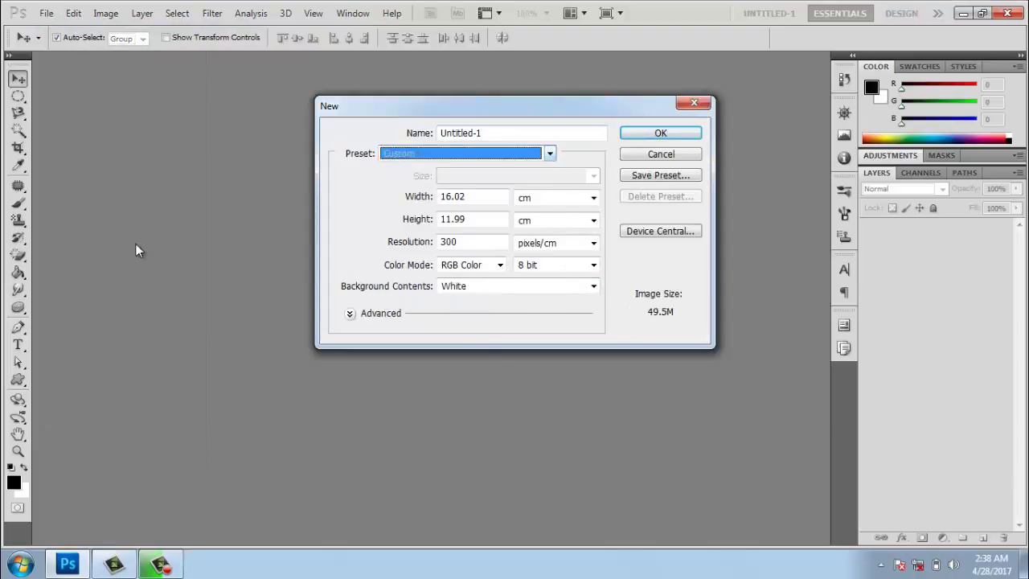
left_click(560, 201)
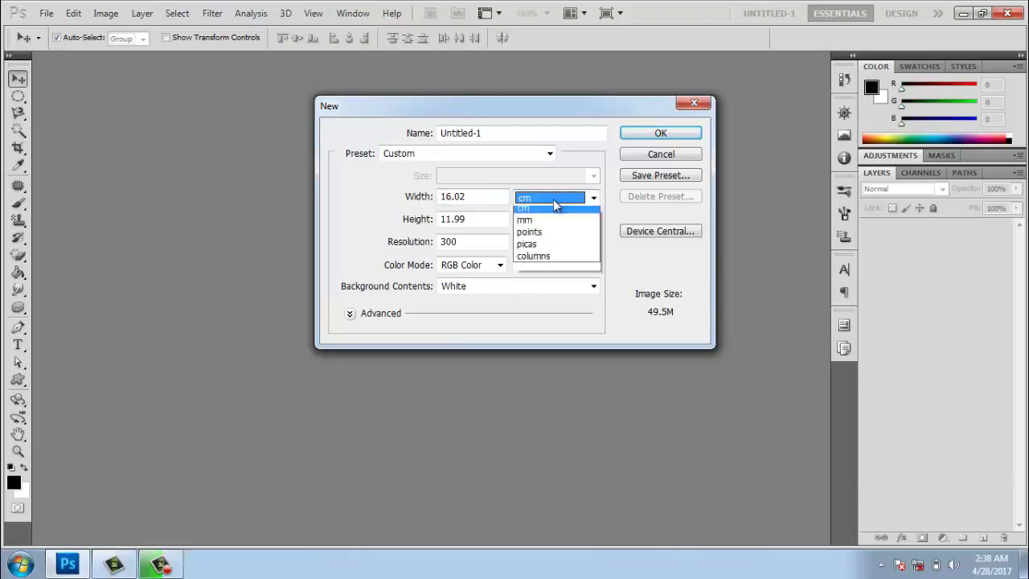
left_click(551, 226)
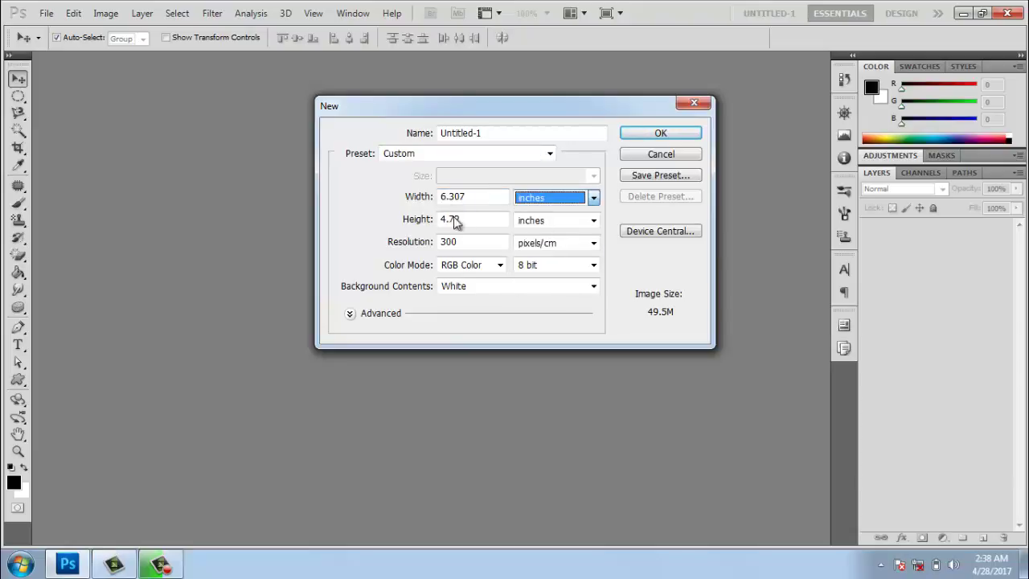
key("shift+Tab")
type("3")
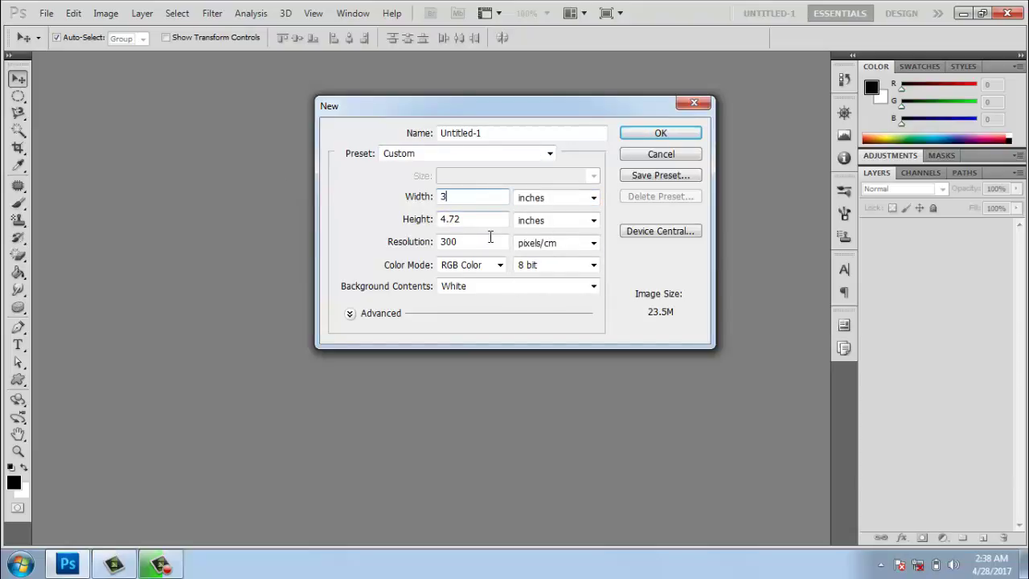
key("Tab")
type("2")
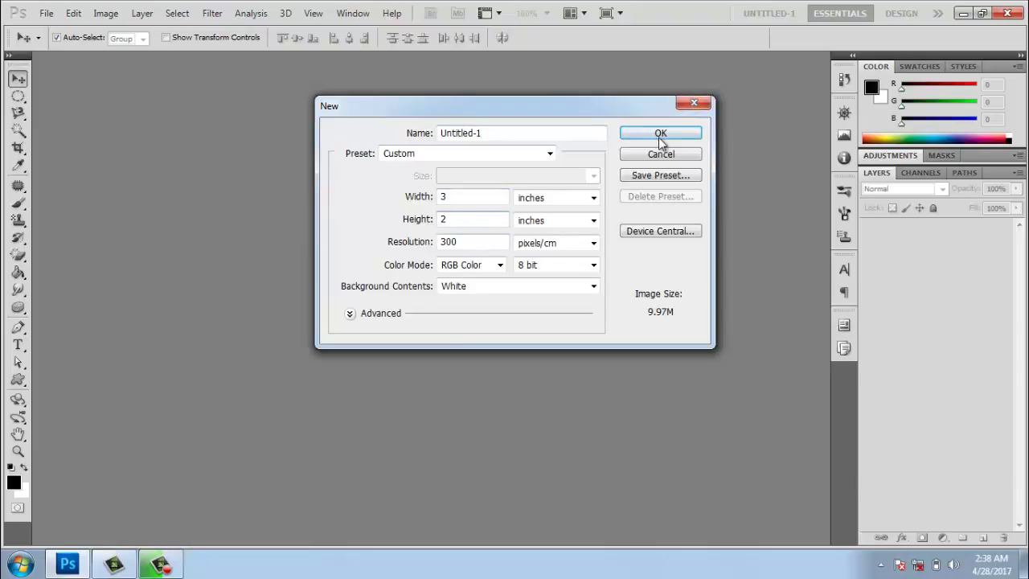
left_click(660, 135)
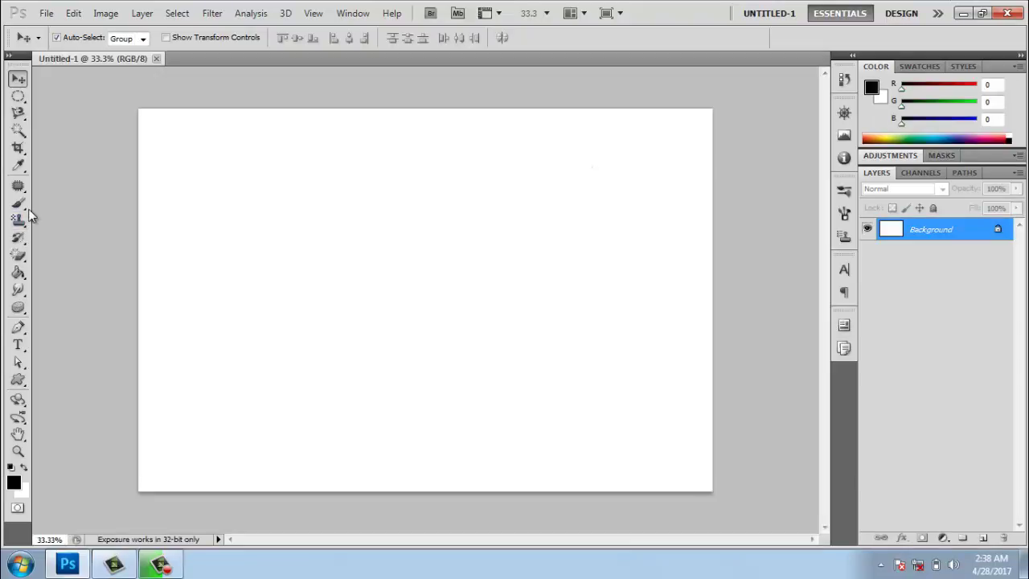
Fill the canvas black and draw a large circular elliptical-marquee selection at its centre
key("alt+BackSpace")
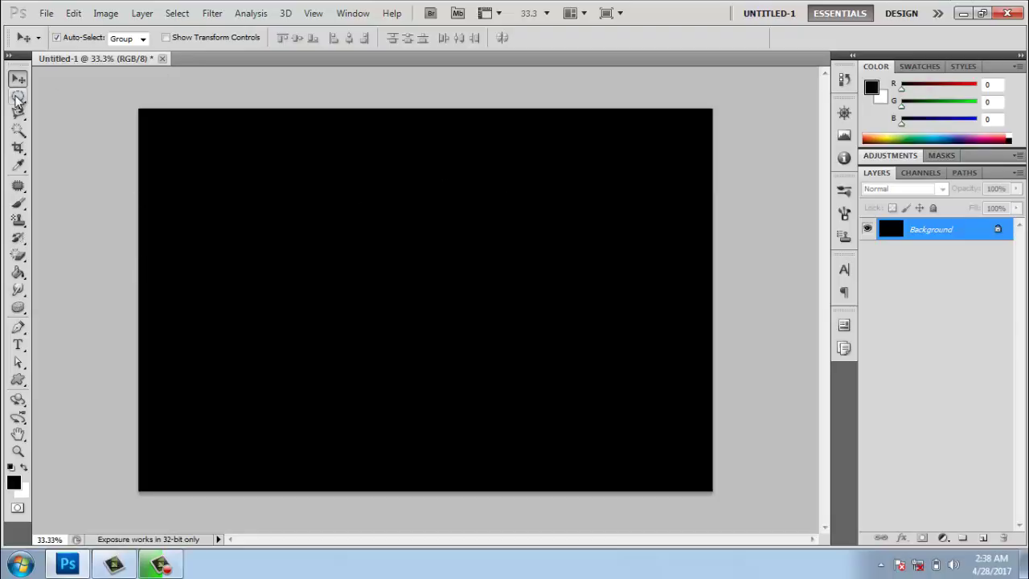
left_click_drag(18, 98, 71, 107)
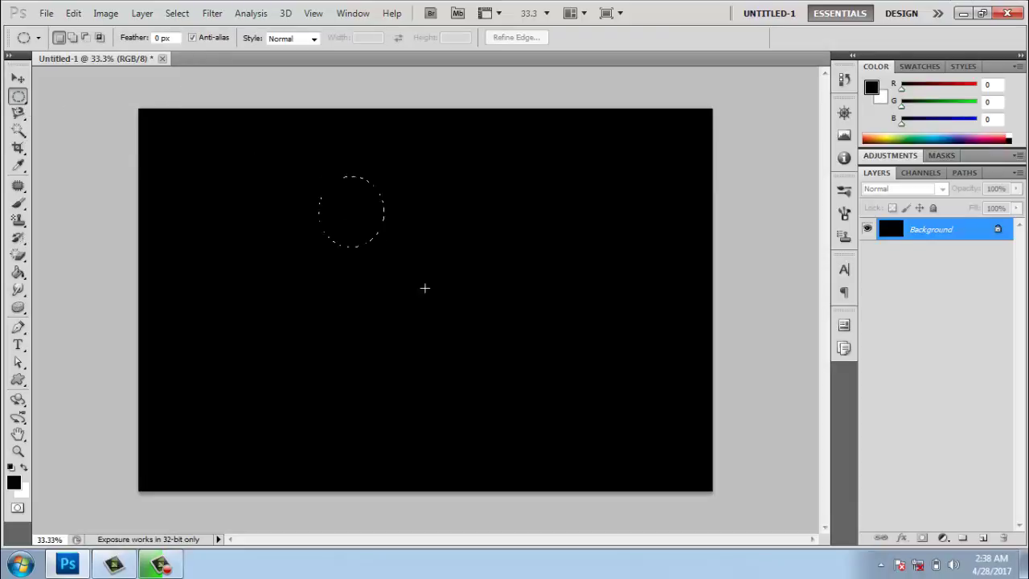
left_click_drag(489, 374, 481, 365)
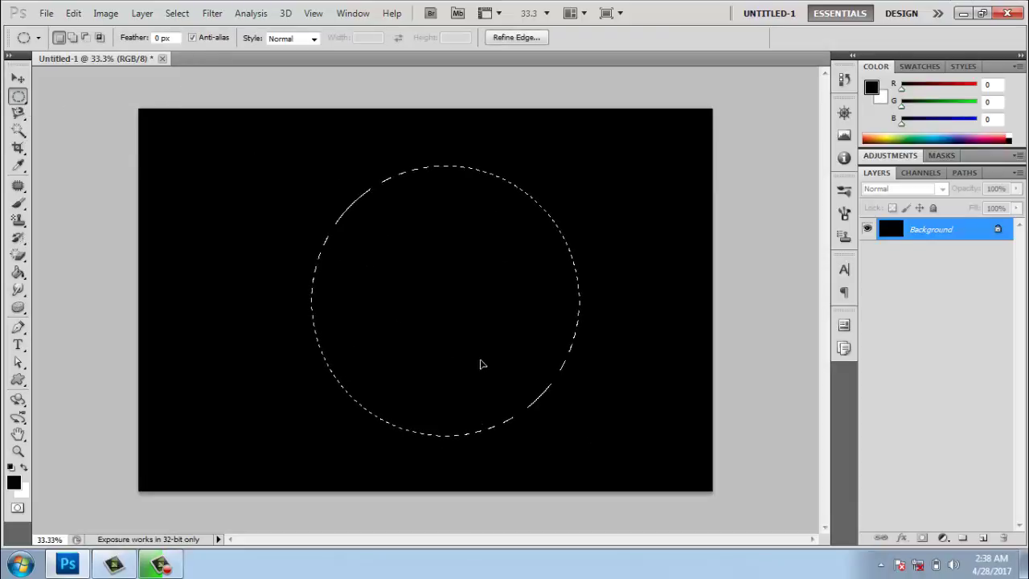
Stroke the circular selection with a 50 px white line to form a ring
right_click(426, 302)
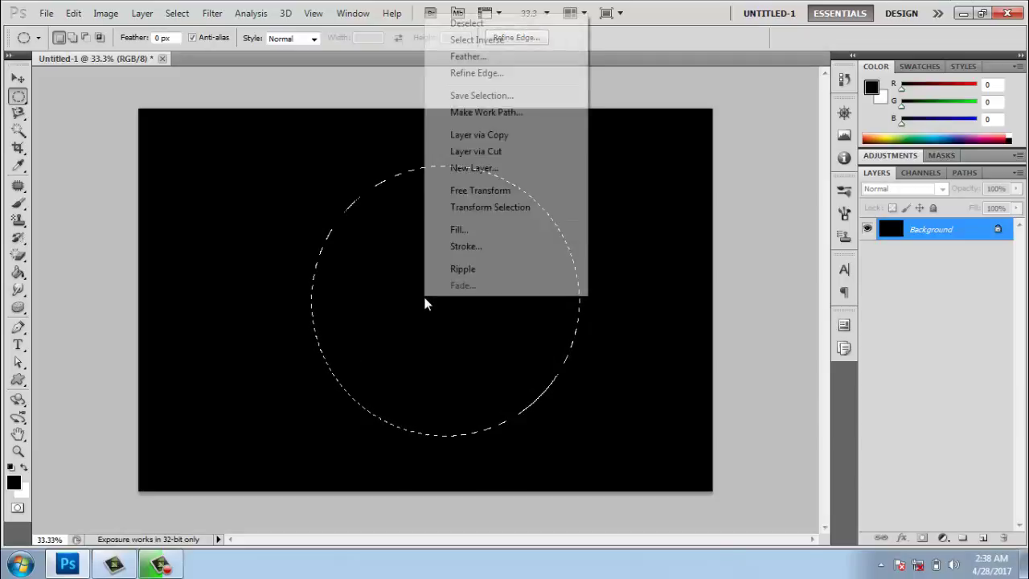
left_click(491, 248)
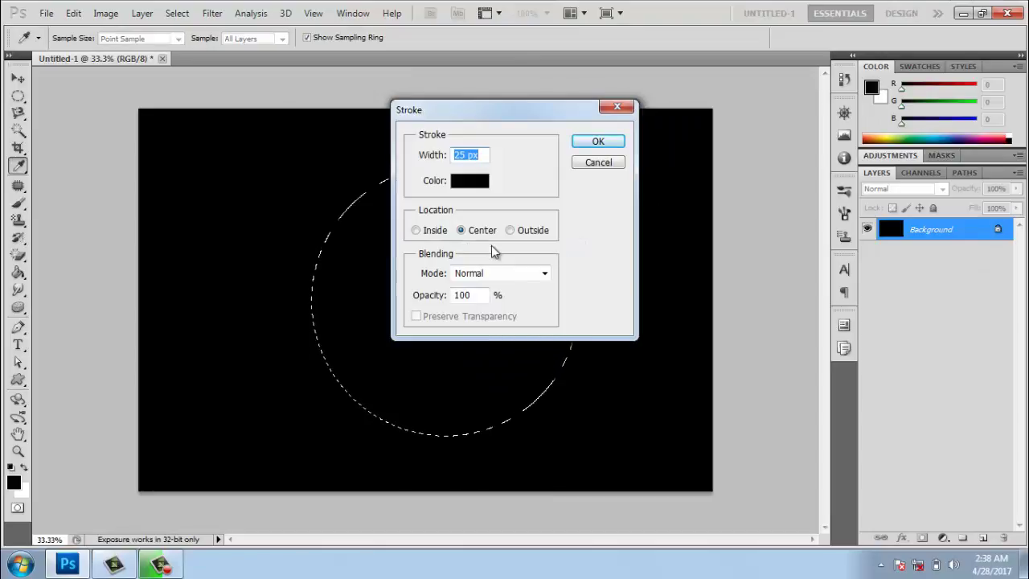
type("50")
left_click(475, 183)
left_click(496, 247)
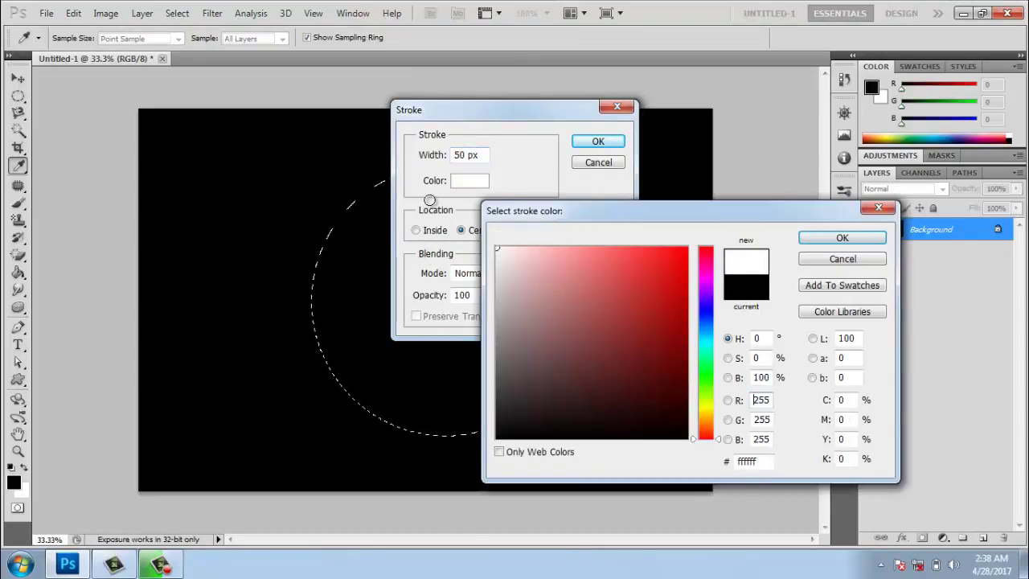
left_click(842, 237)
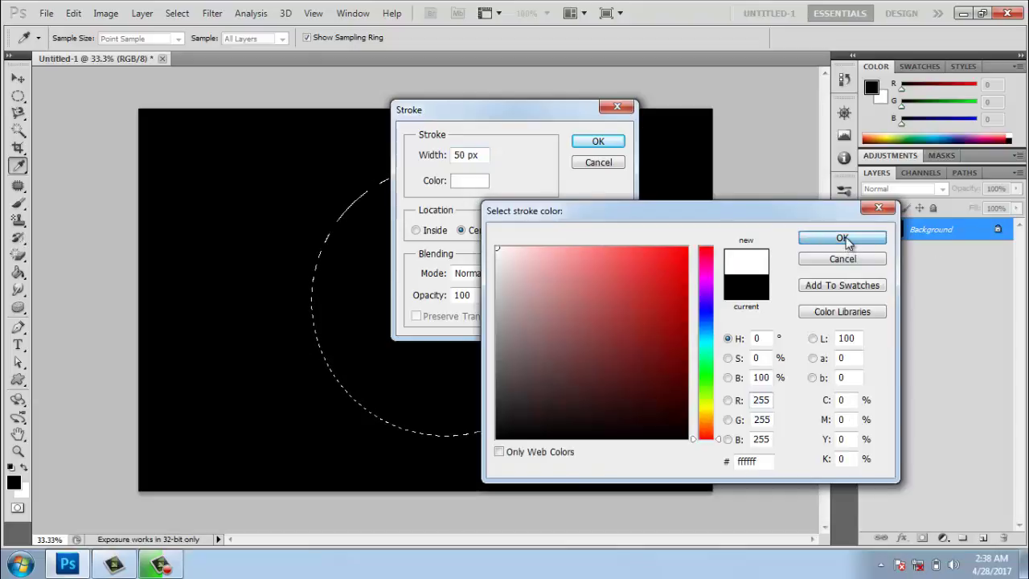
left_click(616, 143)
key("m")
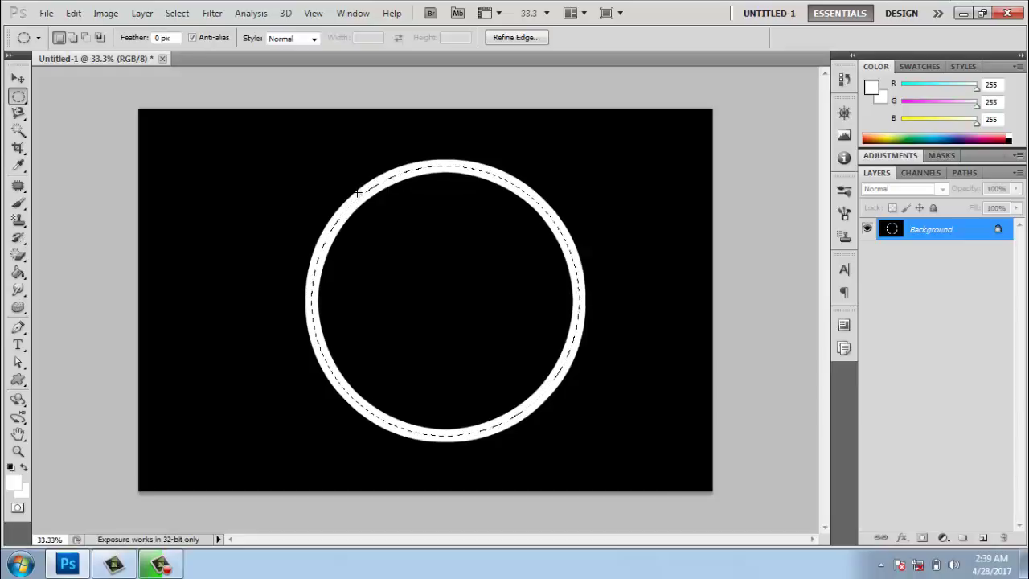
Save the circle selection as channel bu1, then deselect it
right_click(357, 192)
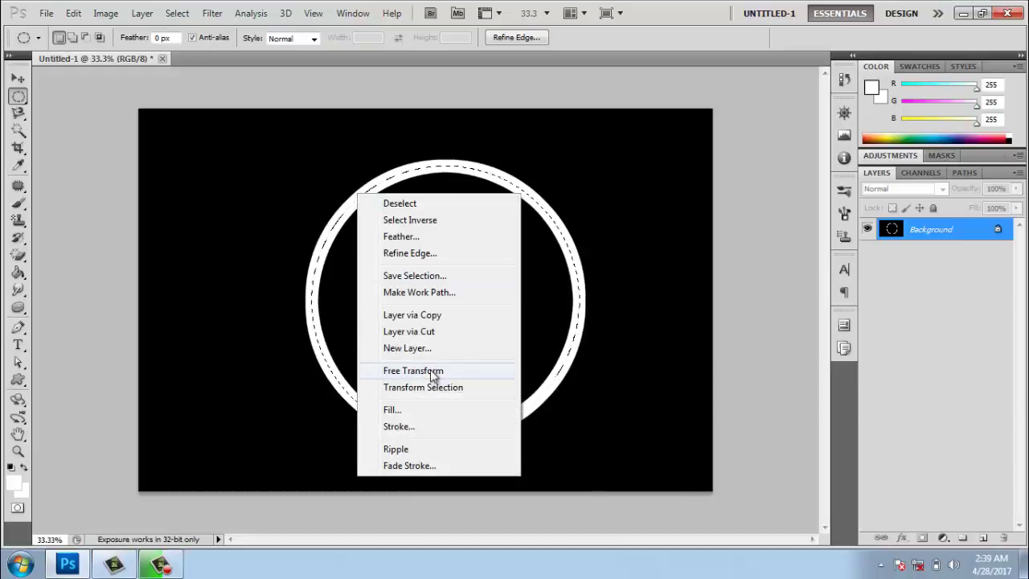
left_click(448, 277)
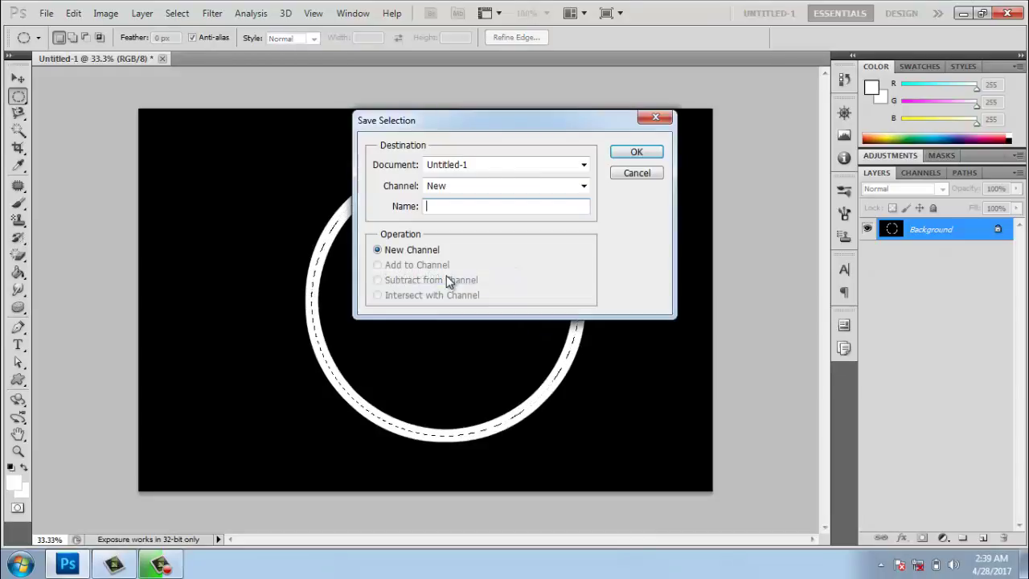
type("bu")
type("1")
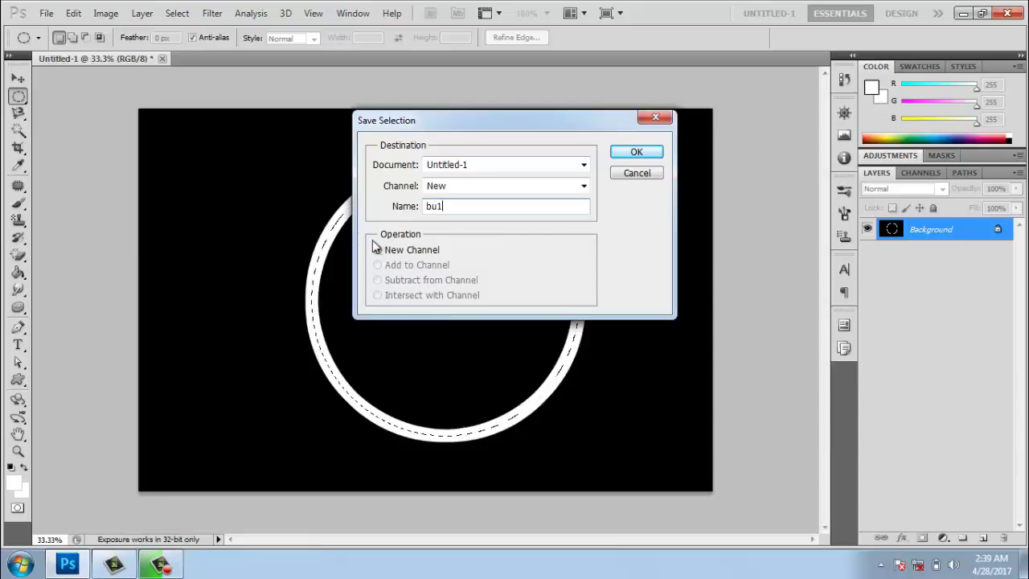
left_click(637, 153)
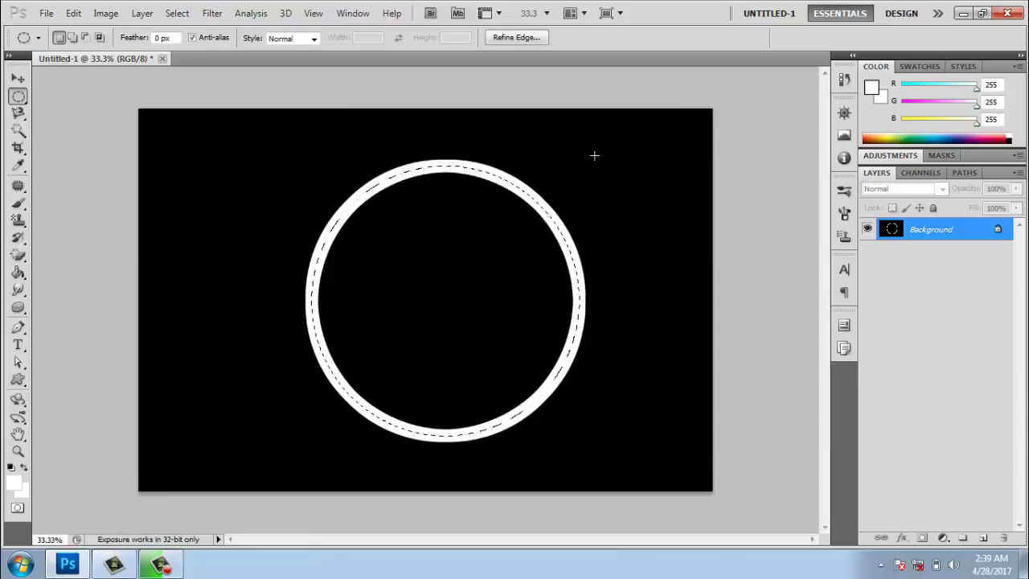
right_click(464, 196)
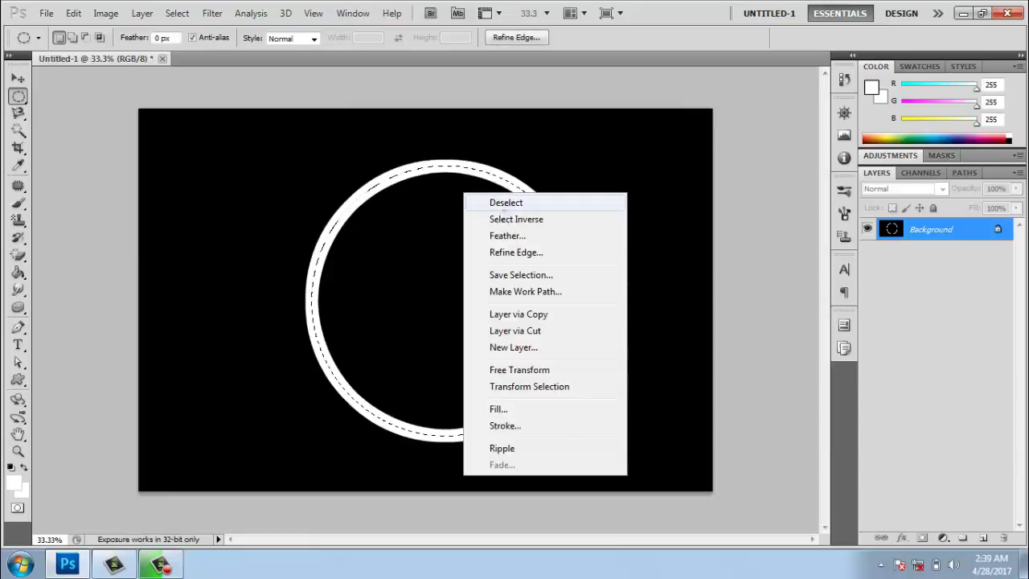
left_click(504, 202)
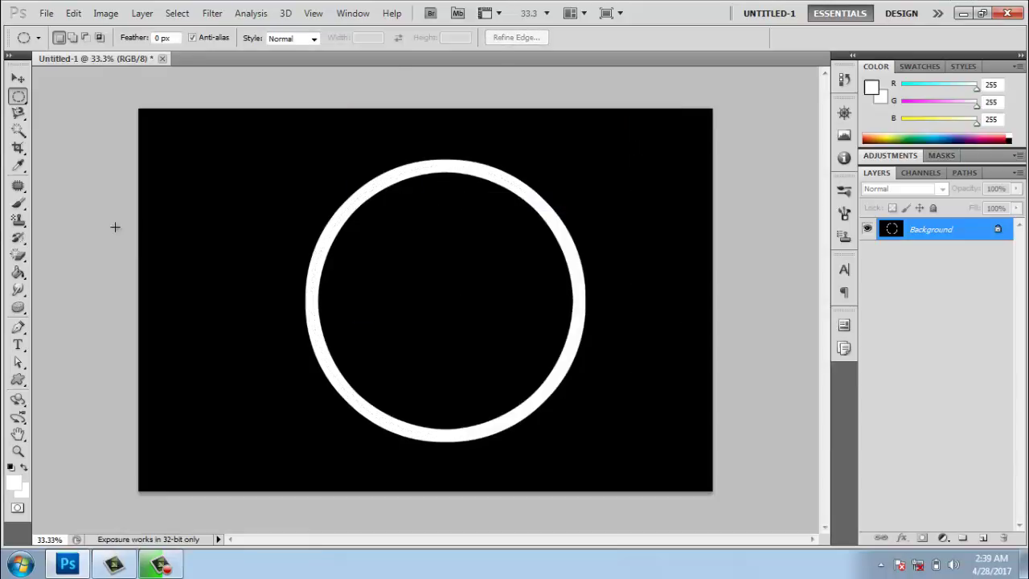
Apply a 21.4-pixel Gaussian Blur to soften the ring into a glow
left_click(213, 14)
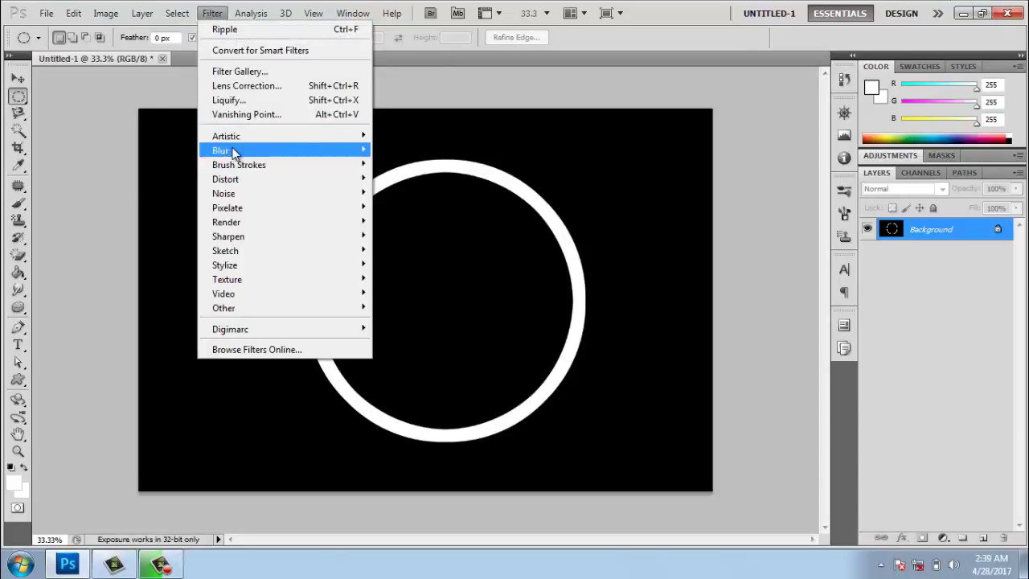
mouse_move(221, 150)
left_click(429, 207)
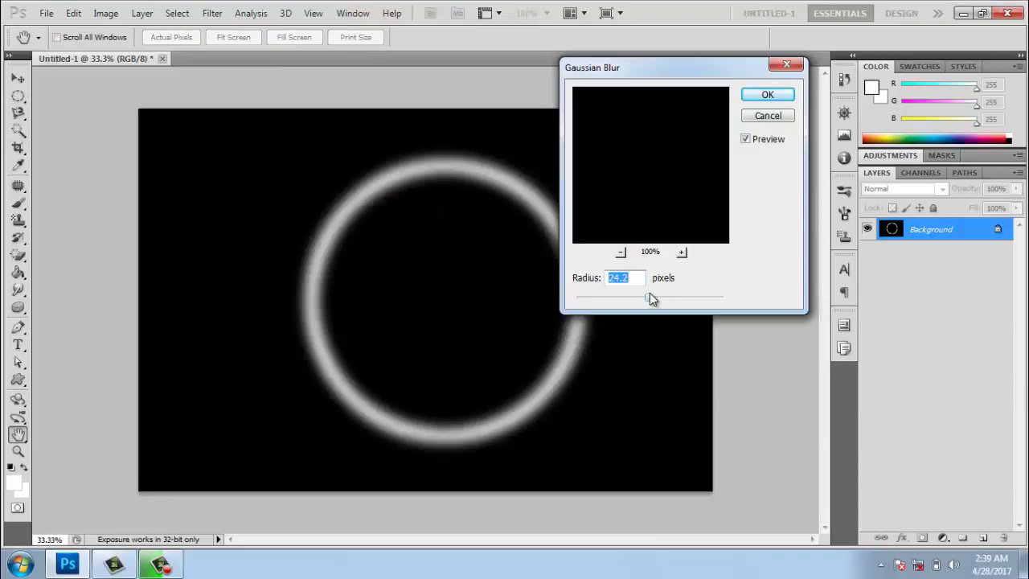
left_click_drag(660, 298, 645, 300)
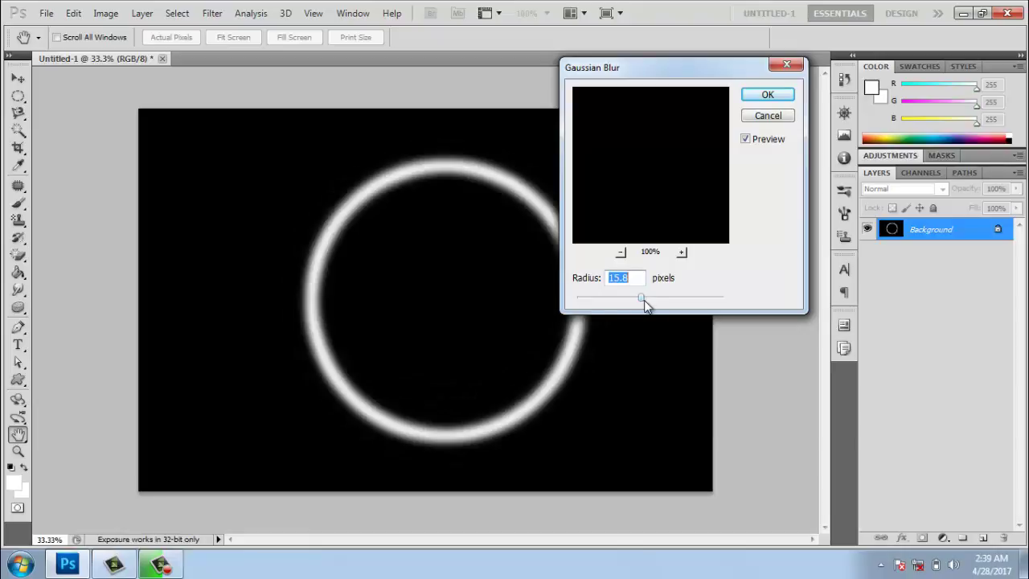
left_click(770, 96)
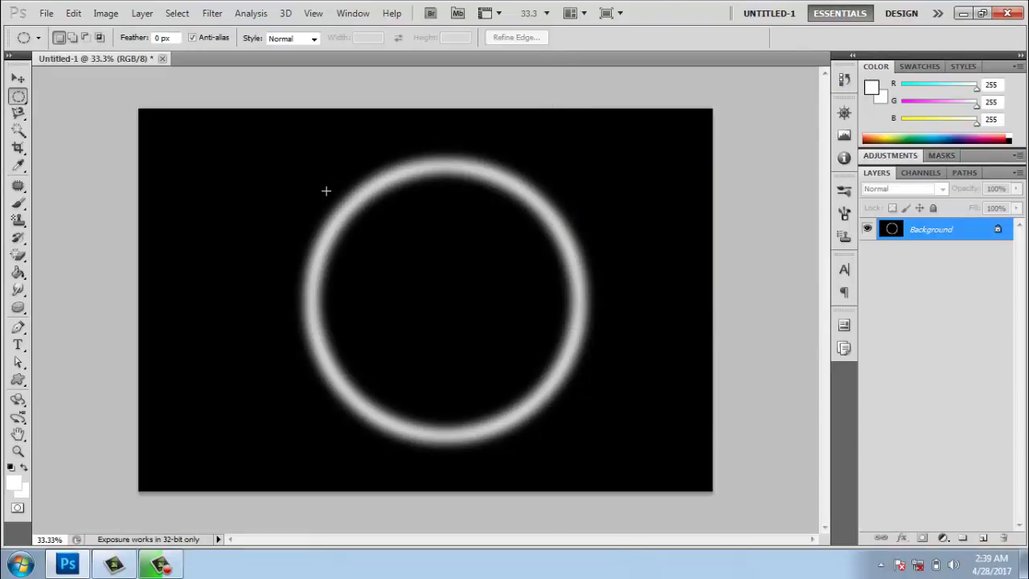
Reload the bu1 selection and stroke it with a 25 px white ring
right_click(252, 174)
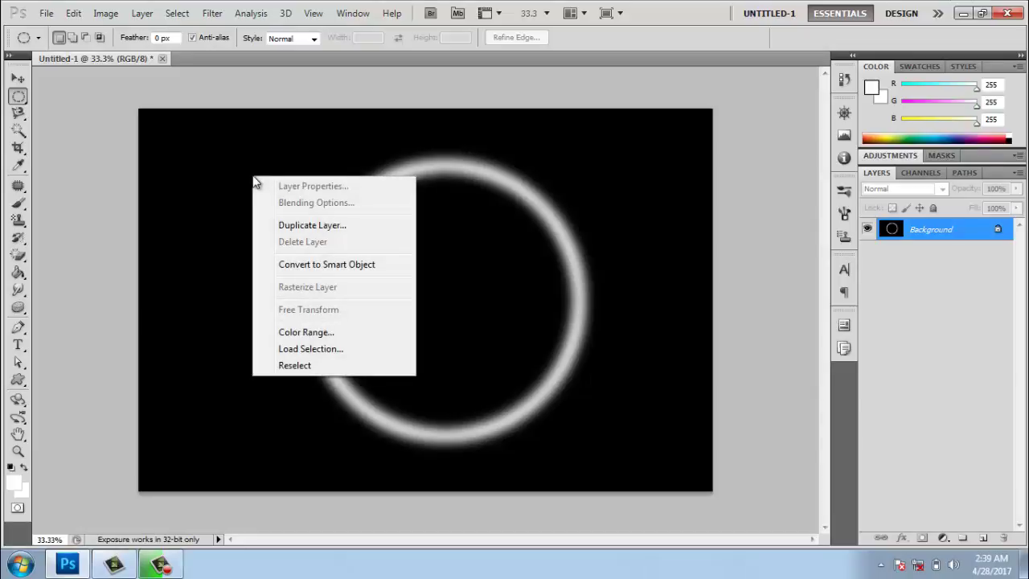
left_click(353, 350)
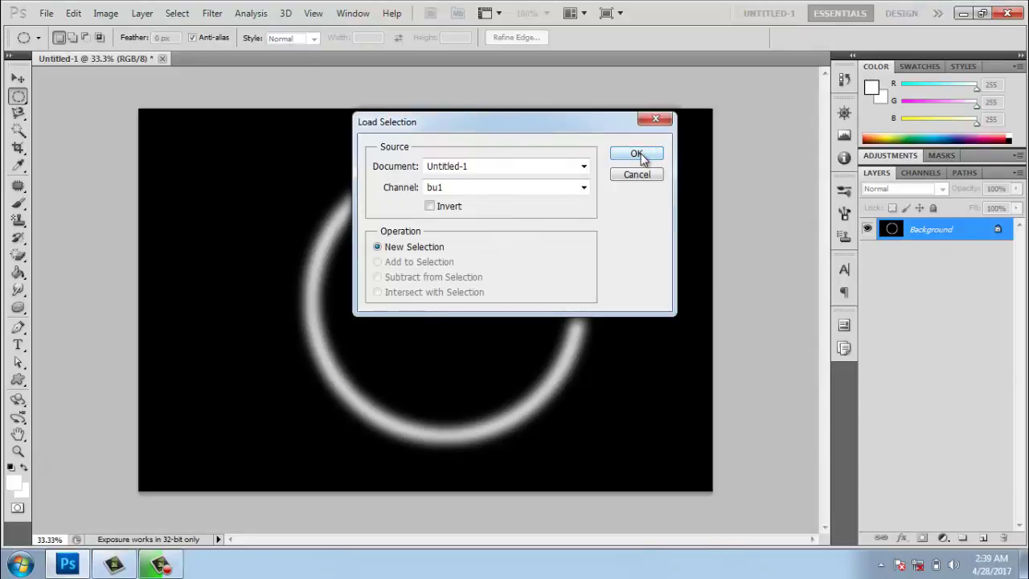
left_click(636, 154)
right_click(394, 188)
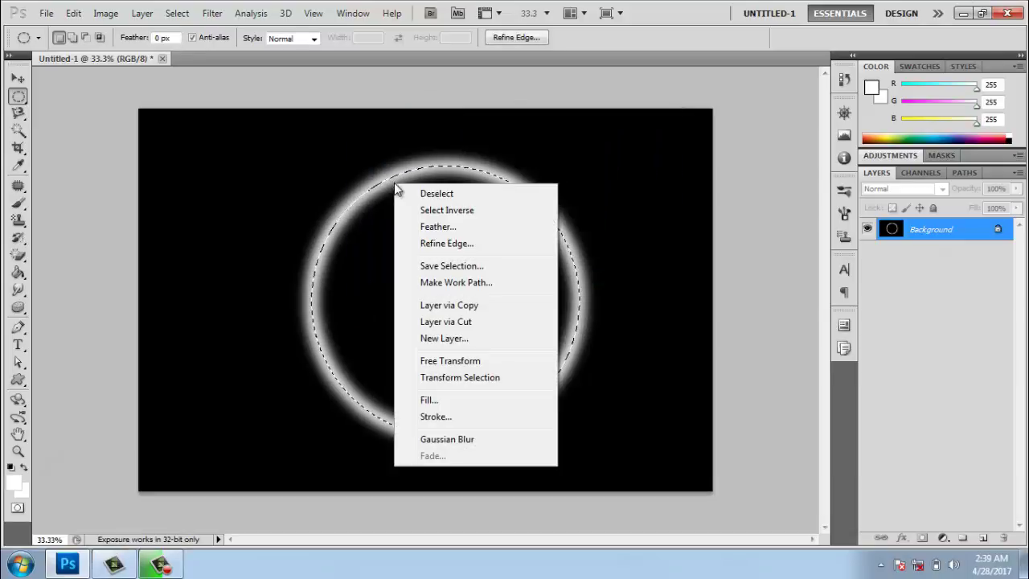
left_click(437, 416)
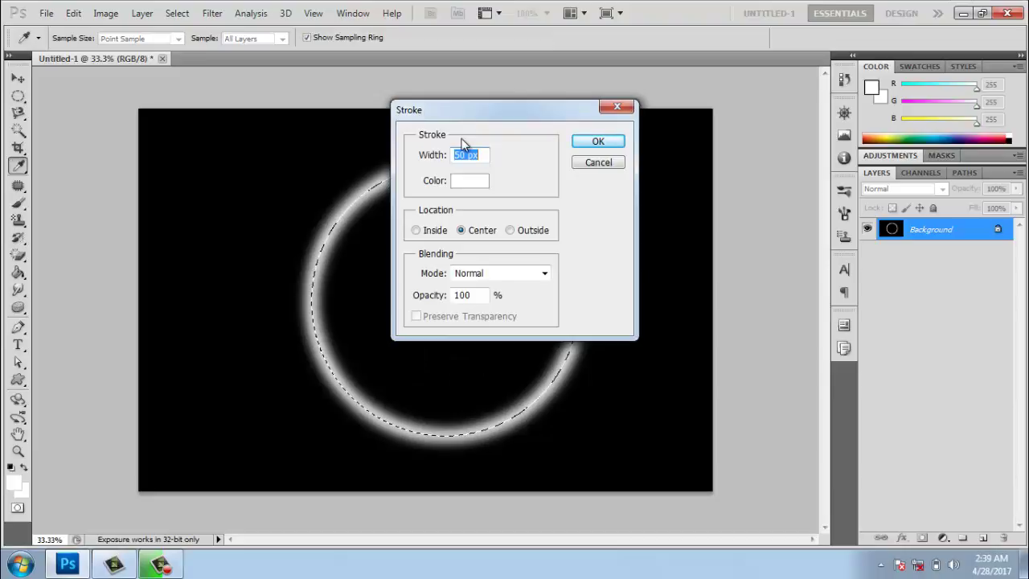
type("25")
left_click(599, 143)
key("m")
Deselect and blur the ring again with the 21.4-pixel Gaussian Blur
right_click(406, 186)
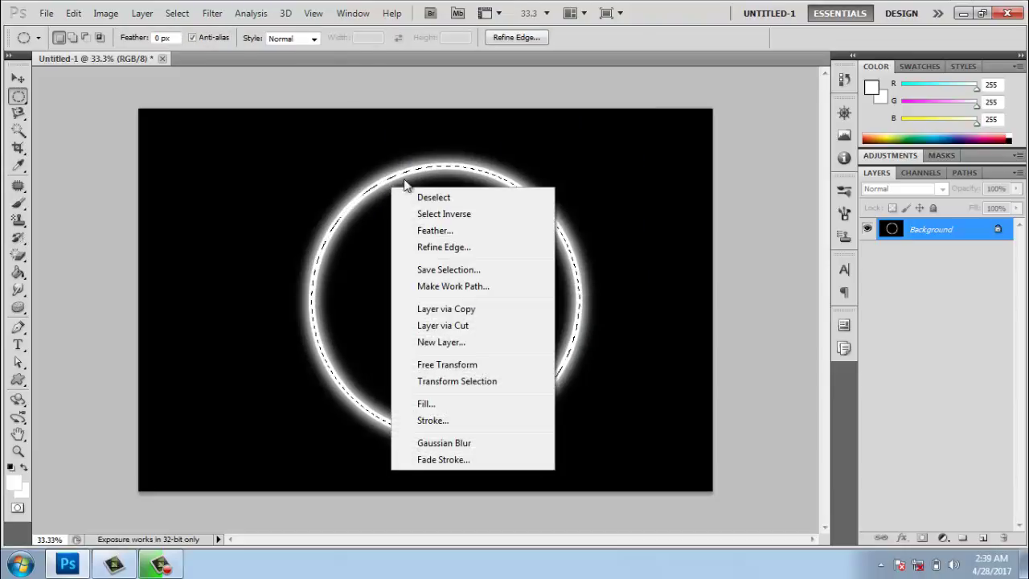
left_click(455, 198)
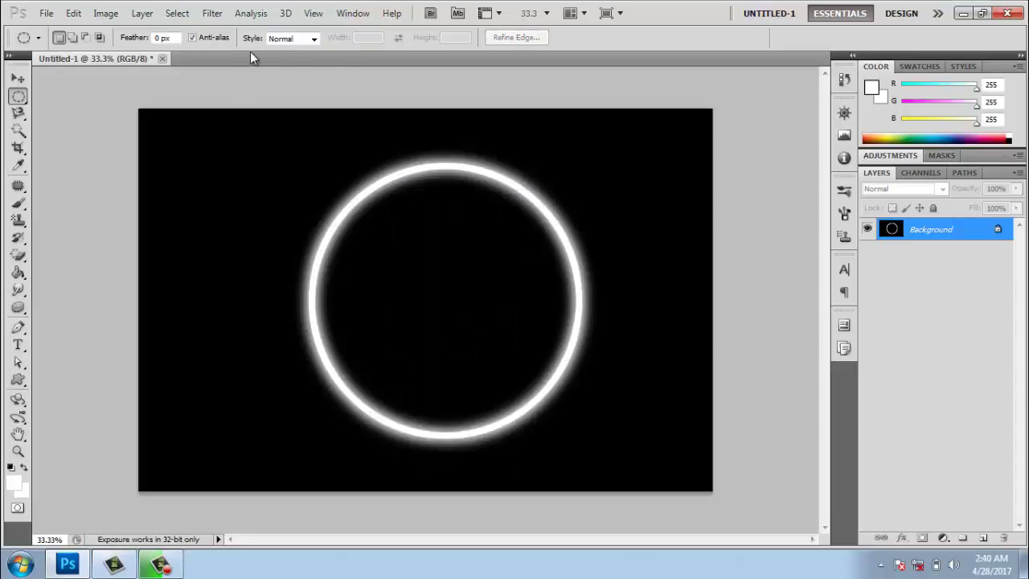
left_click(212, 13)
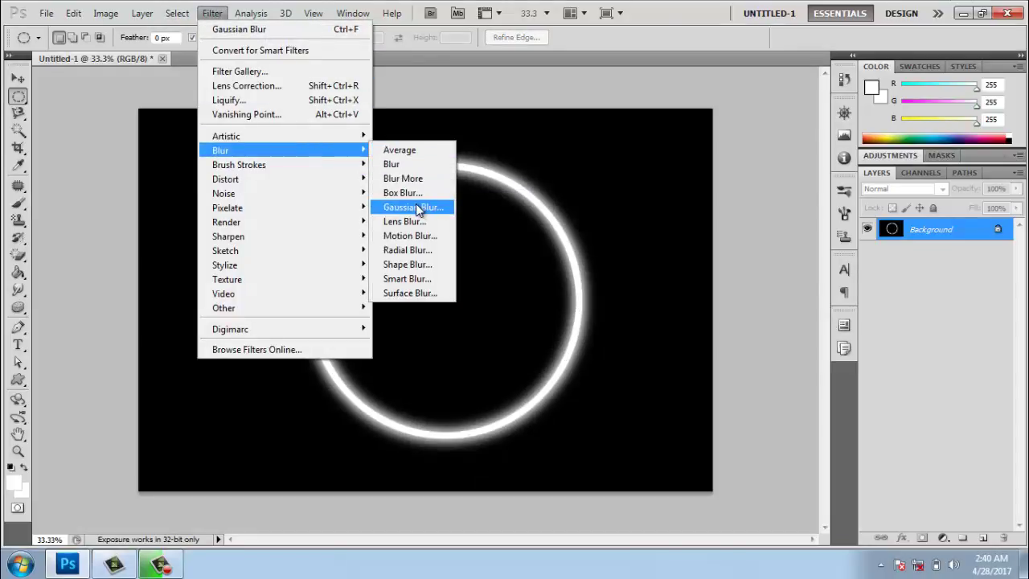
left_click(415, 206)
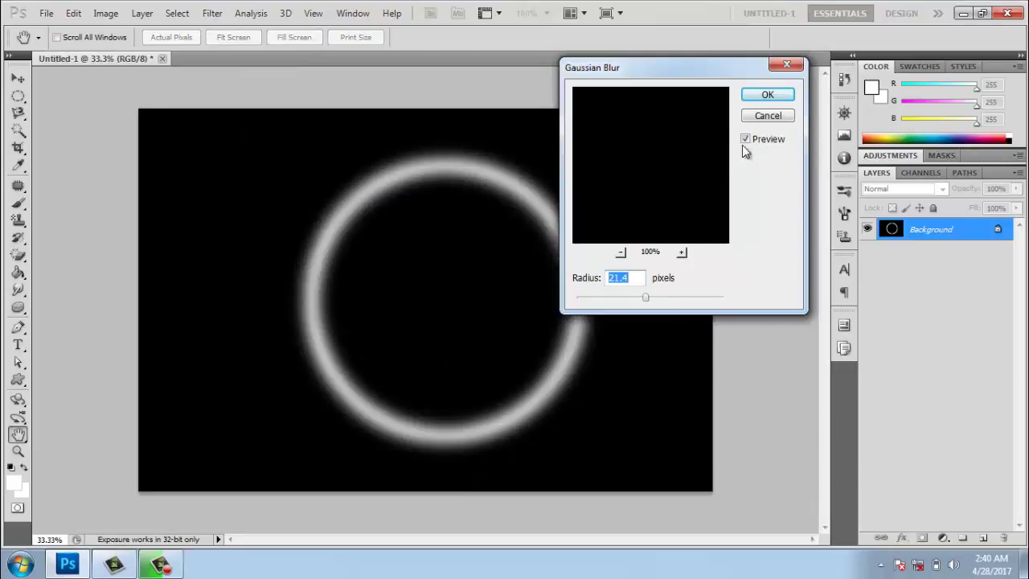
left_click(765, 96)
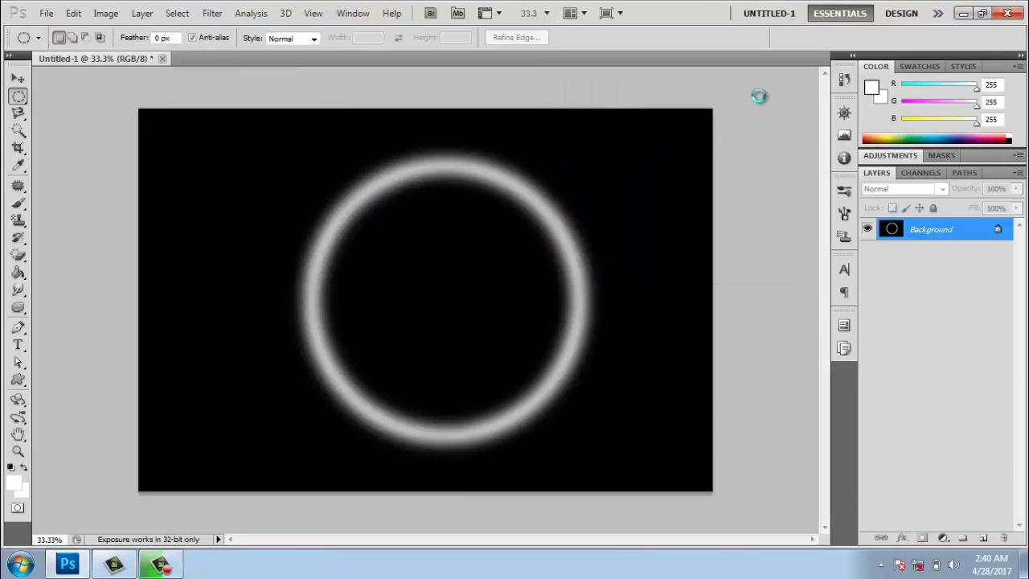
Reload the saved bu1 channel as the circle selection
right_click(249, 214)
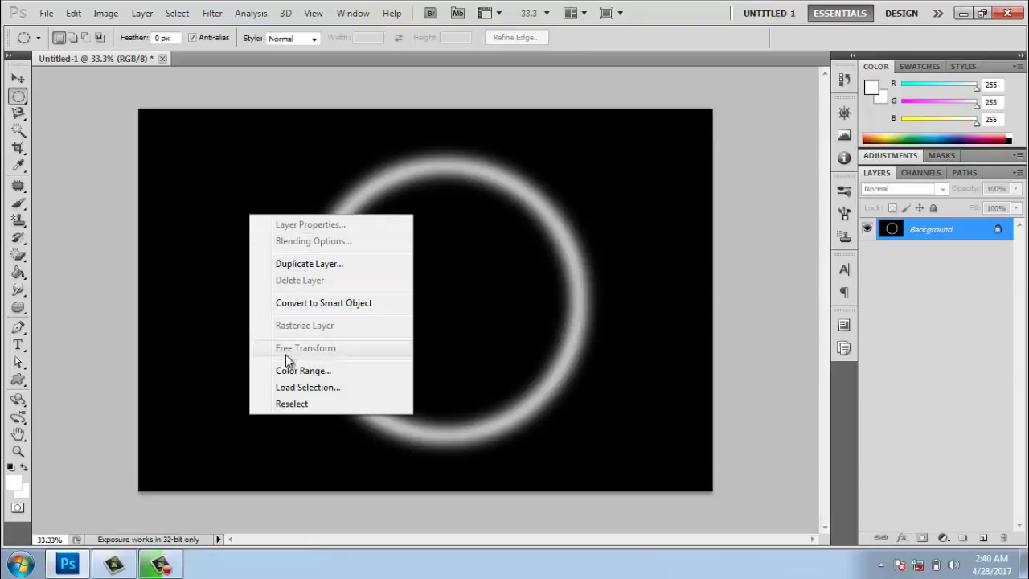
left_click(308, 388)
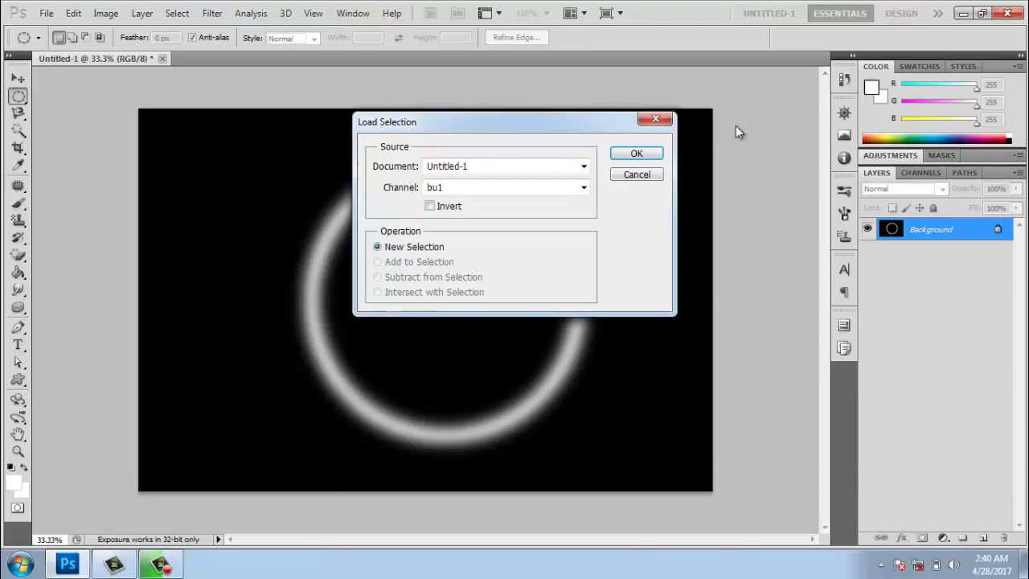
left_click(636, 154)
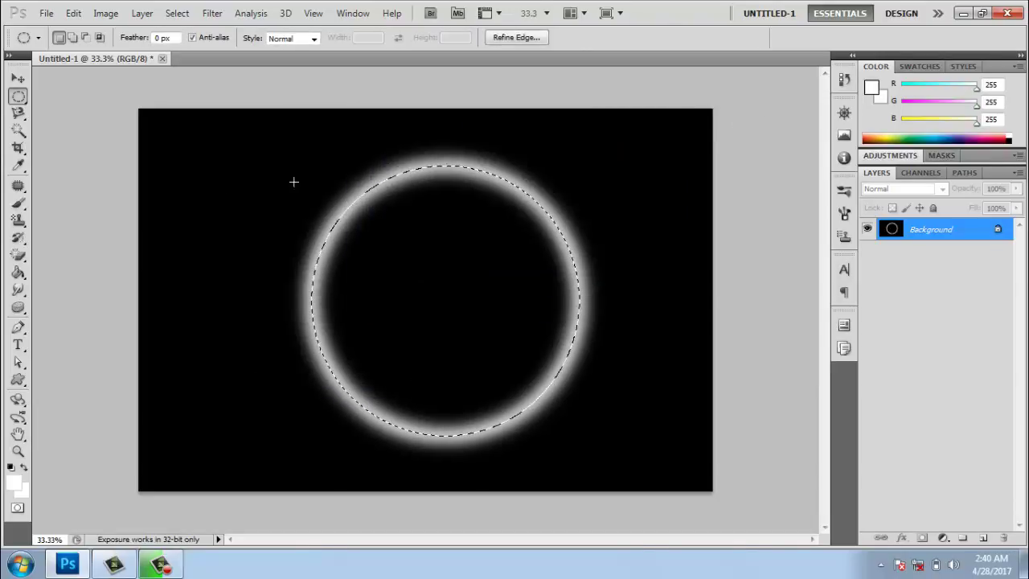
Set up a soft round brush at 0% hardness, enlarged to about 600 px
left_click(18, 203)
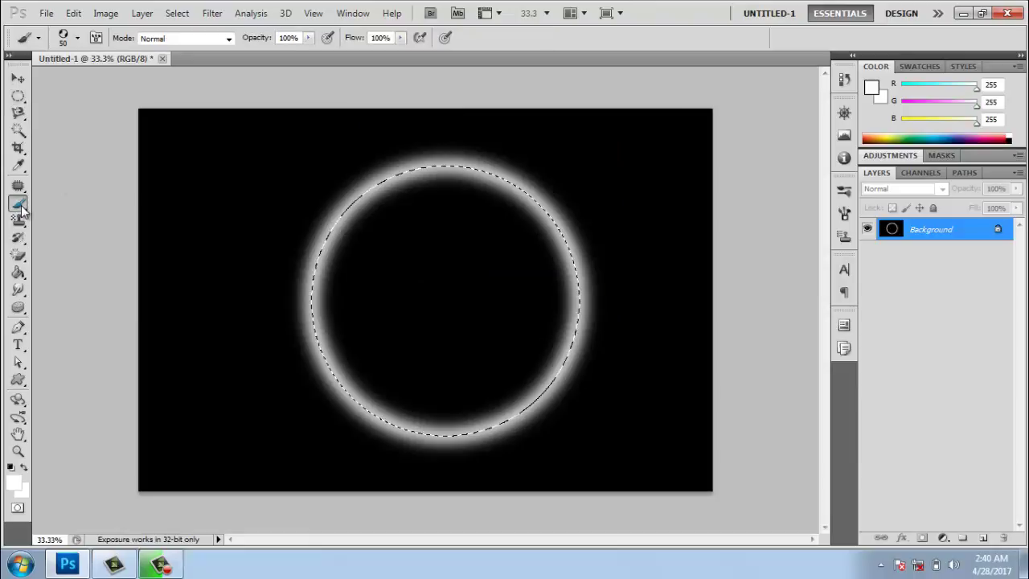
left_click(77, 39)
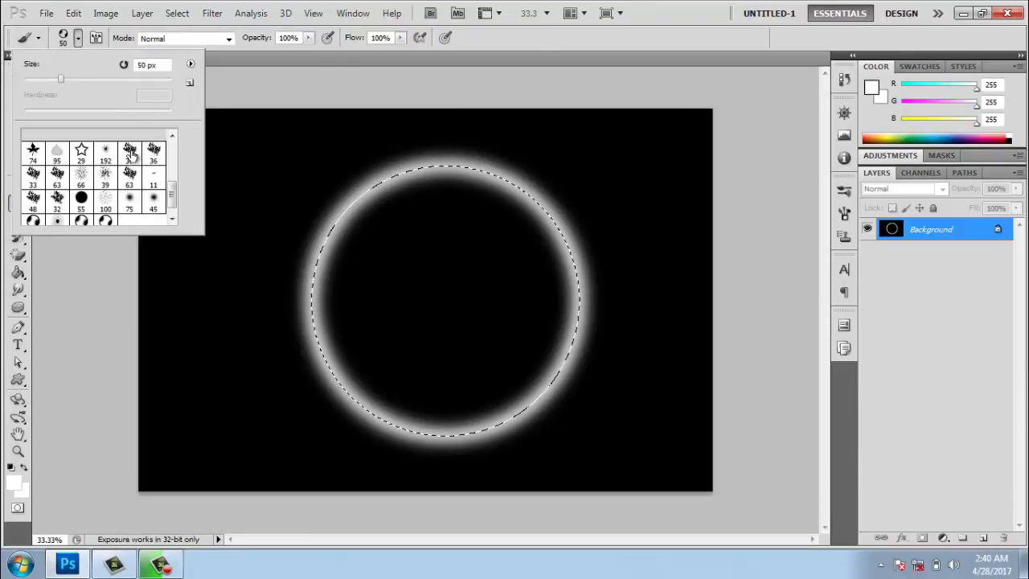
scroll(131, 154, "up", 4)
scroll(131, 155, "up", 2)
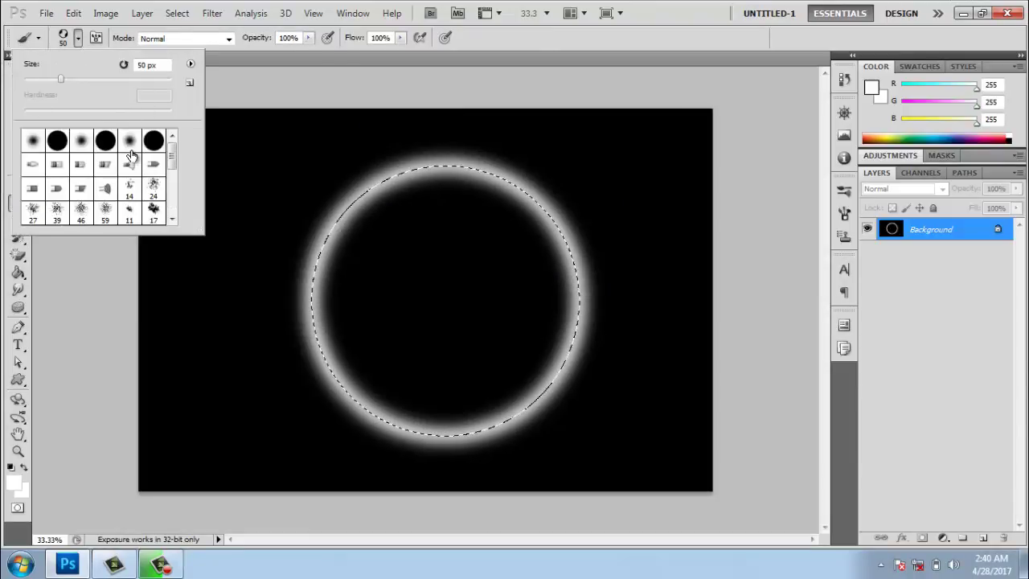
left_click(34, 141)
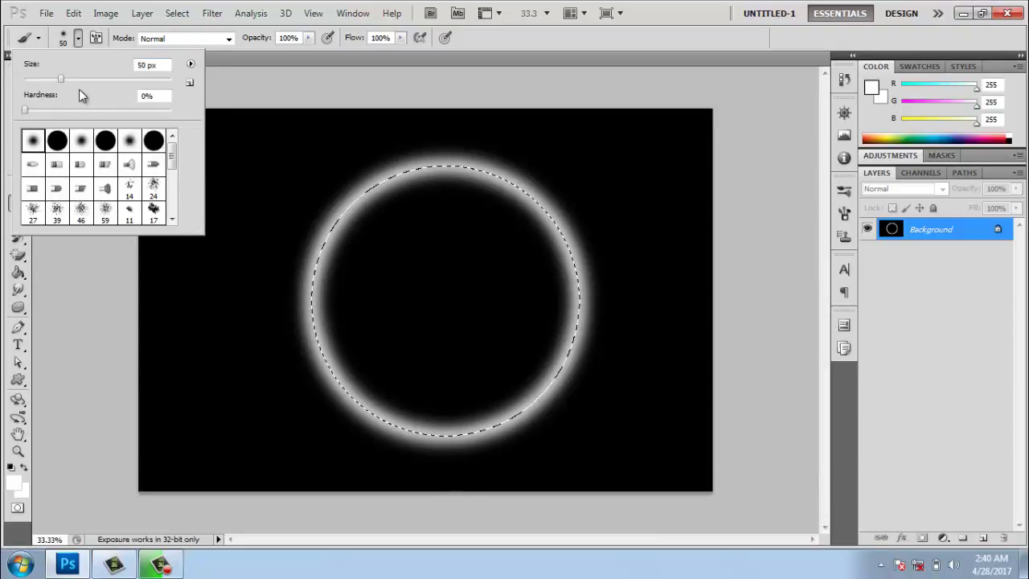
left_click_drag(92, 80, 130, 79)
left_click(245, 68)
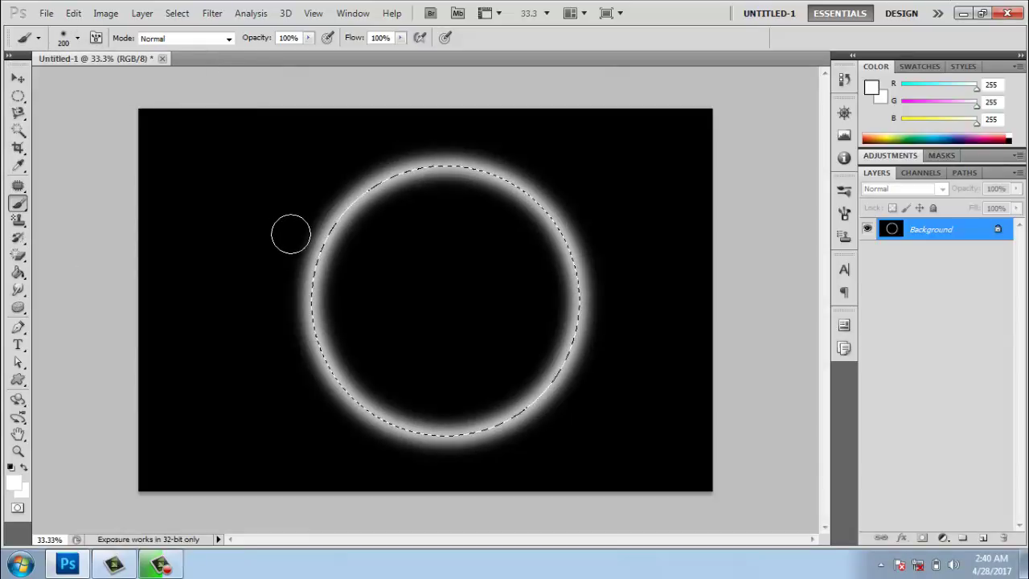
key("bracketright")
key("bracketright")
key("bracketright")
key("bracketright")
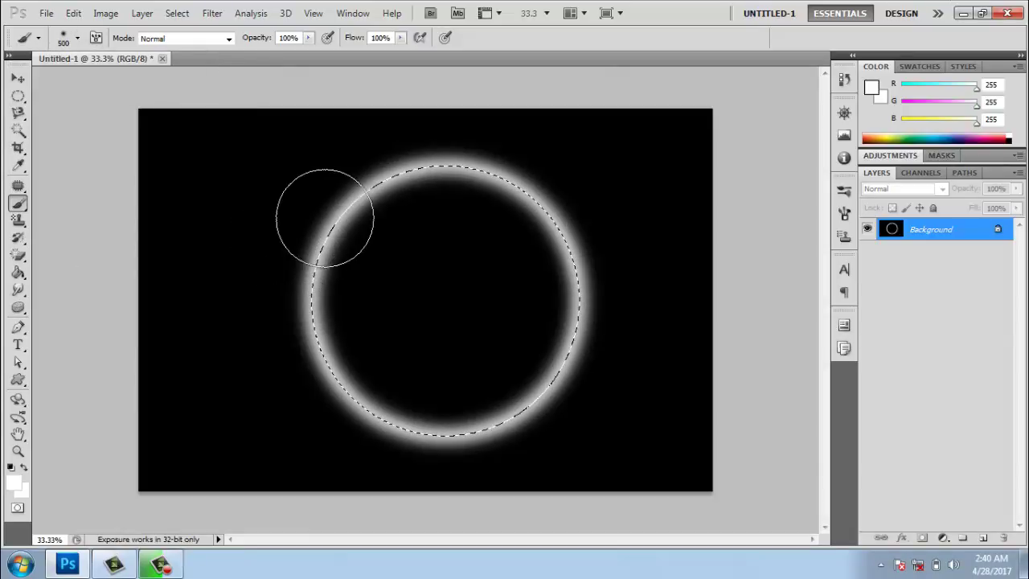
key("bracketright")
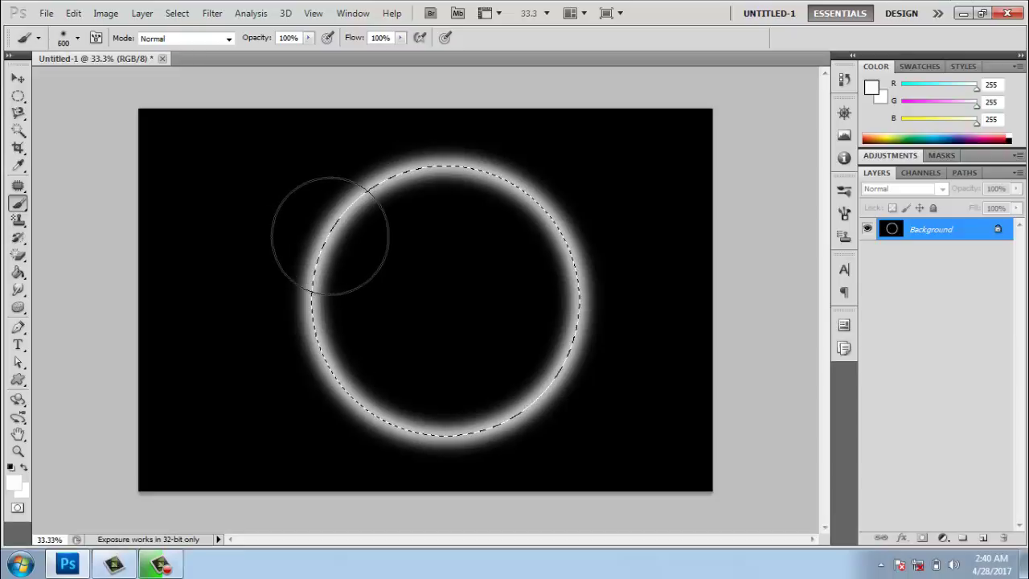
Dab white glow inside the ring at its upper-left and lower-right
left_click(329, 236)
left_click_drag(330, 235, 336, 239)
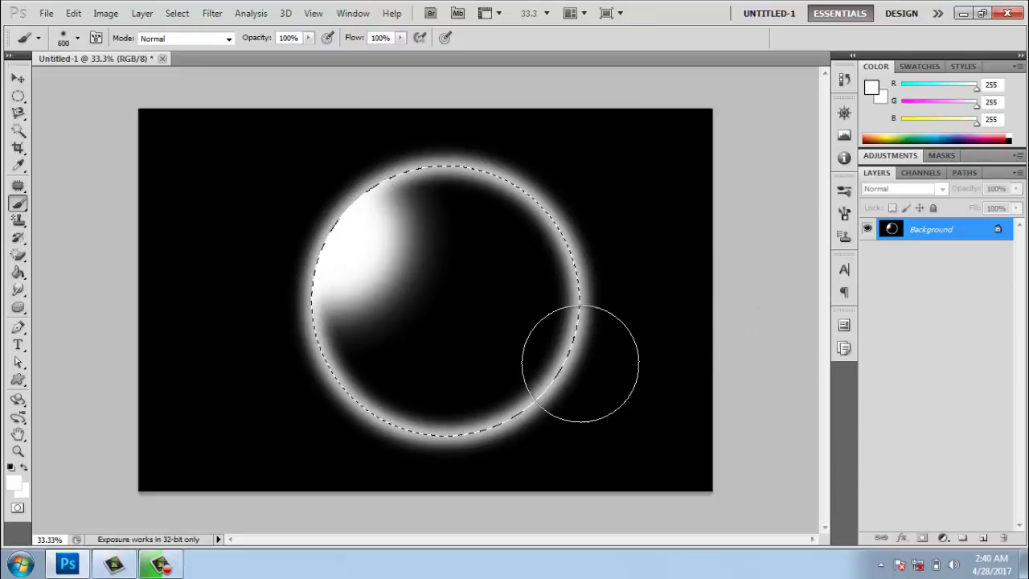
left_click_drag(579, 370, 581, 367)
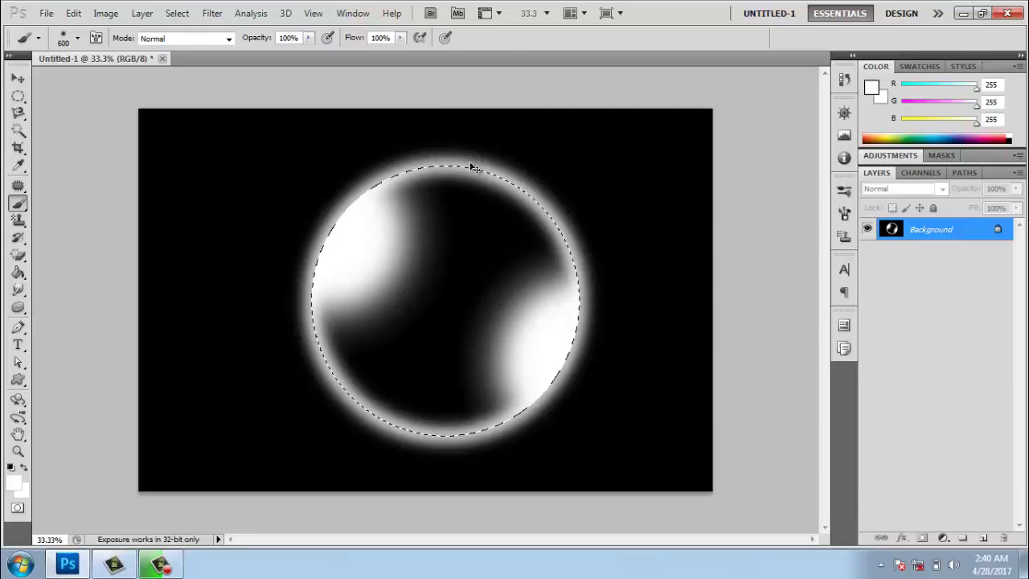
Deselect and invert the image to a dark ring on white
key("ctrl+d")
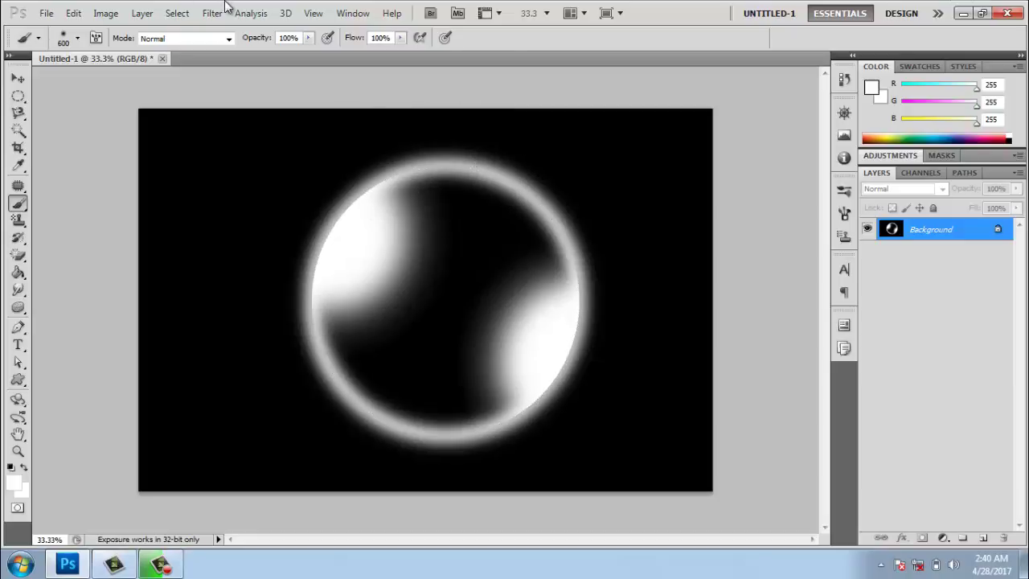
left_click(74, 14)
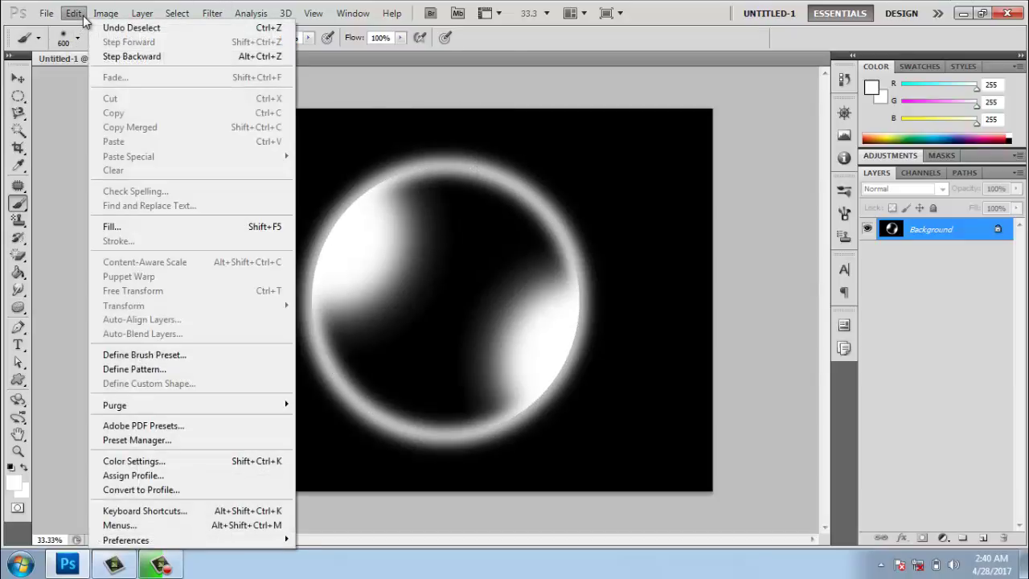
mouse_move(128, 51)
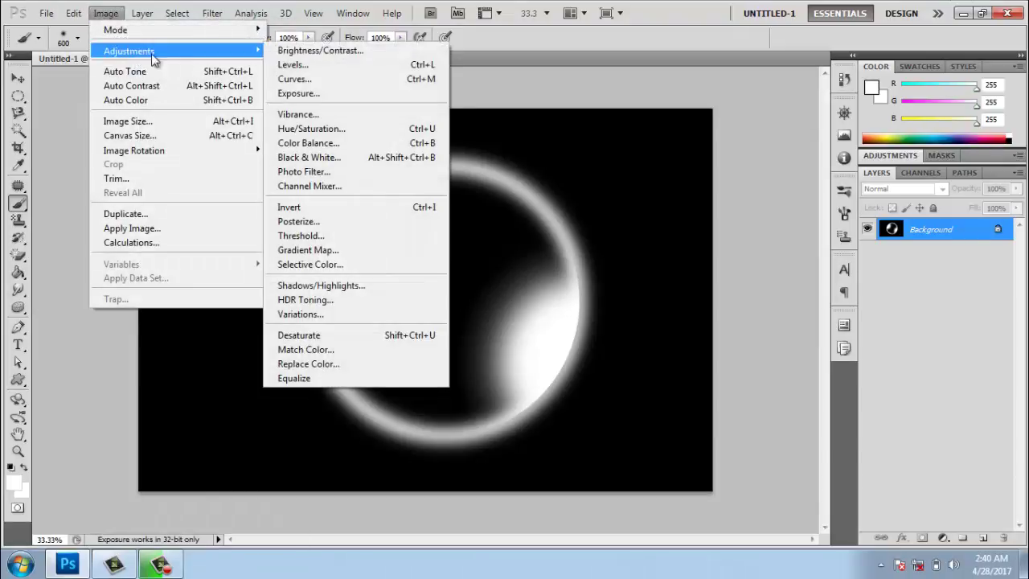
left_click(332, 211)
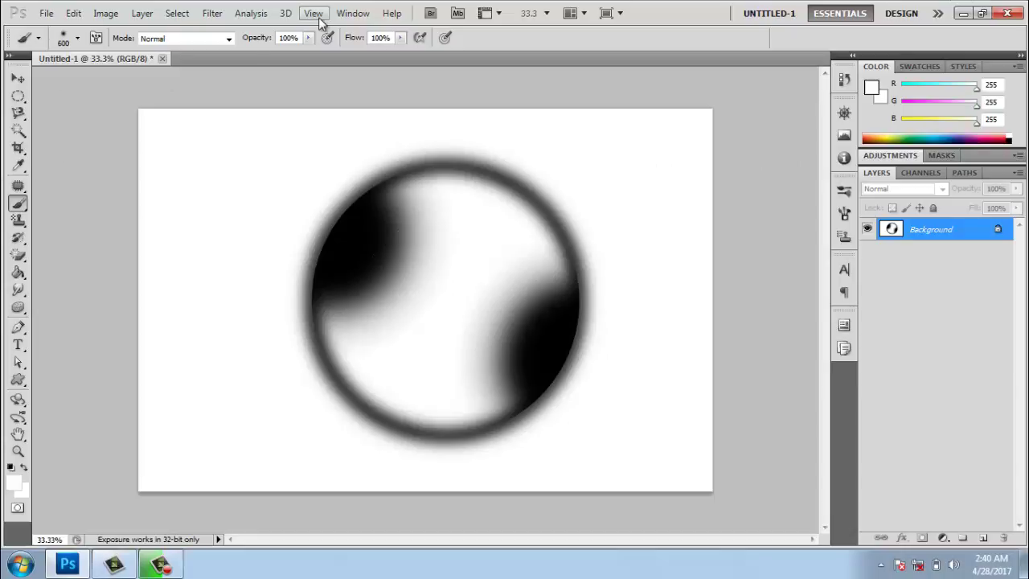
Define the image as a new brush preset named 'g'
left_click(73, 14)
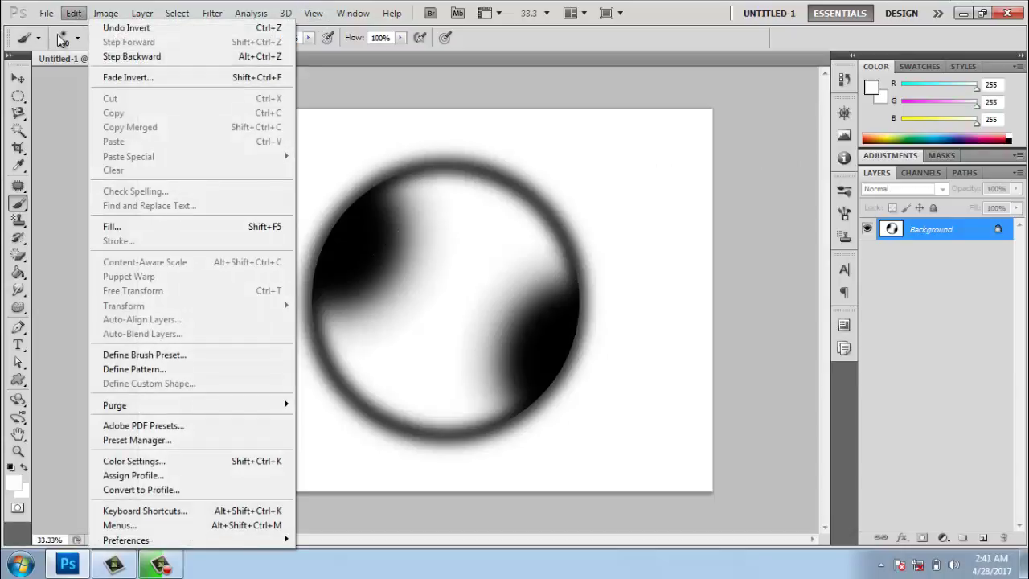
left_click(130, 355)
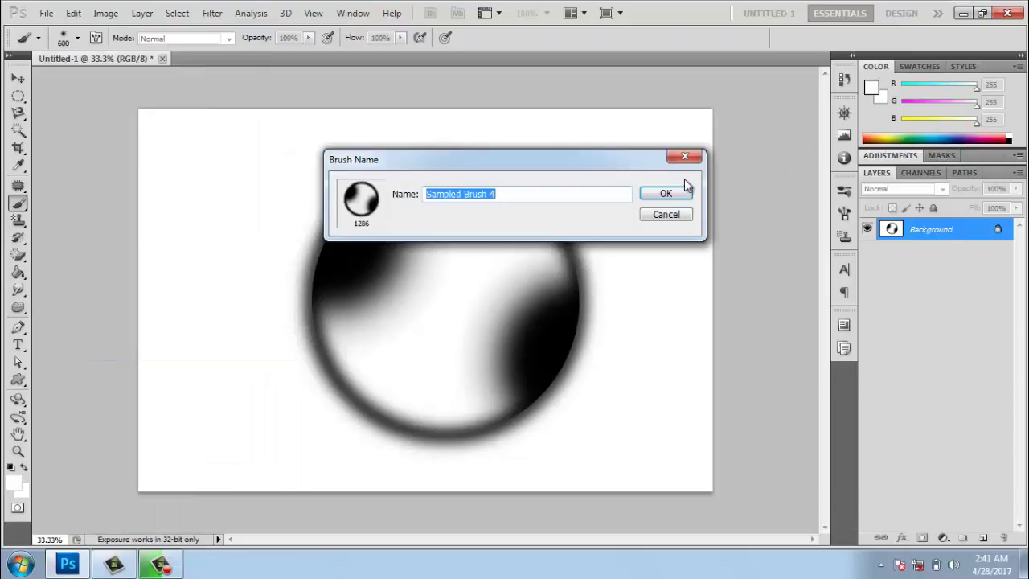
type("g")
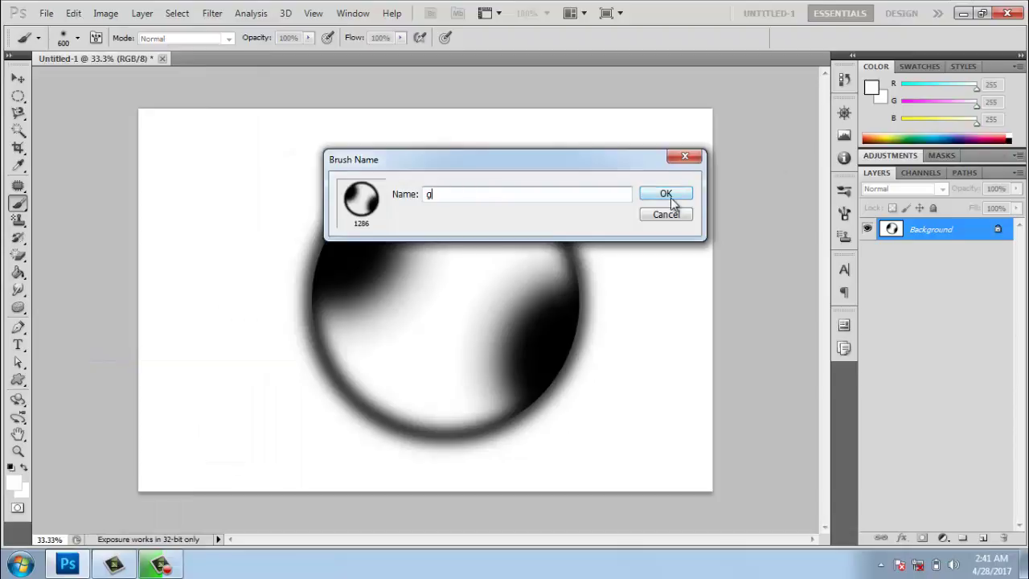
left_click(666, 195)
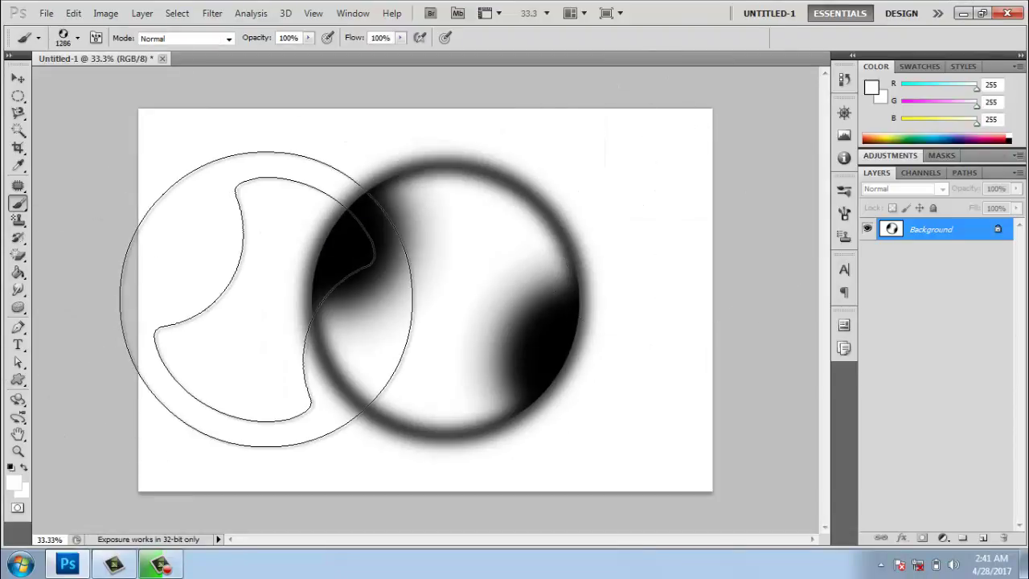
Fill the canvas black, shrink the bubble brush to 400 px, and stamp four white bubbles
left_click(11, 468)
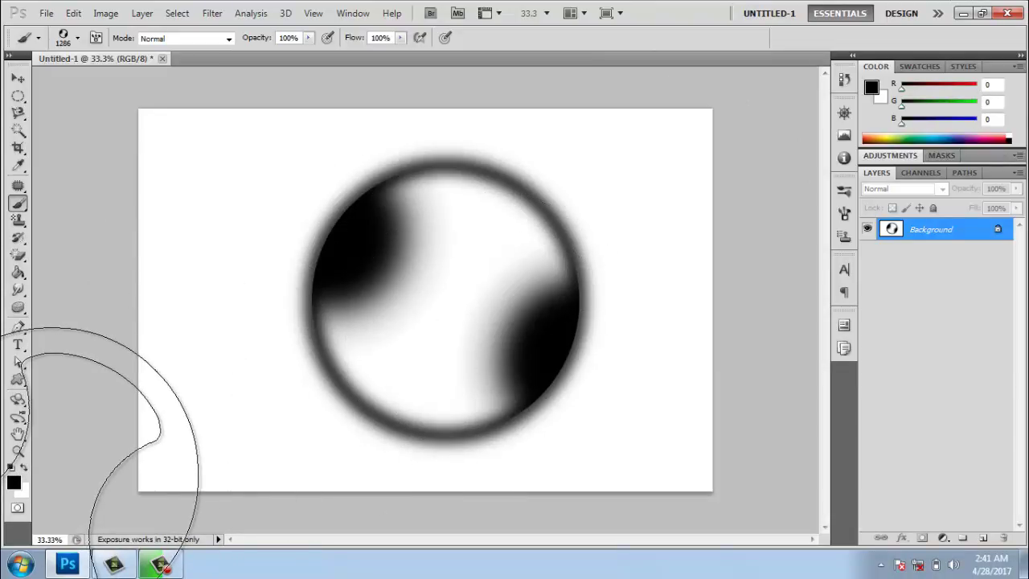
key("alt+BackSpace")
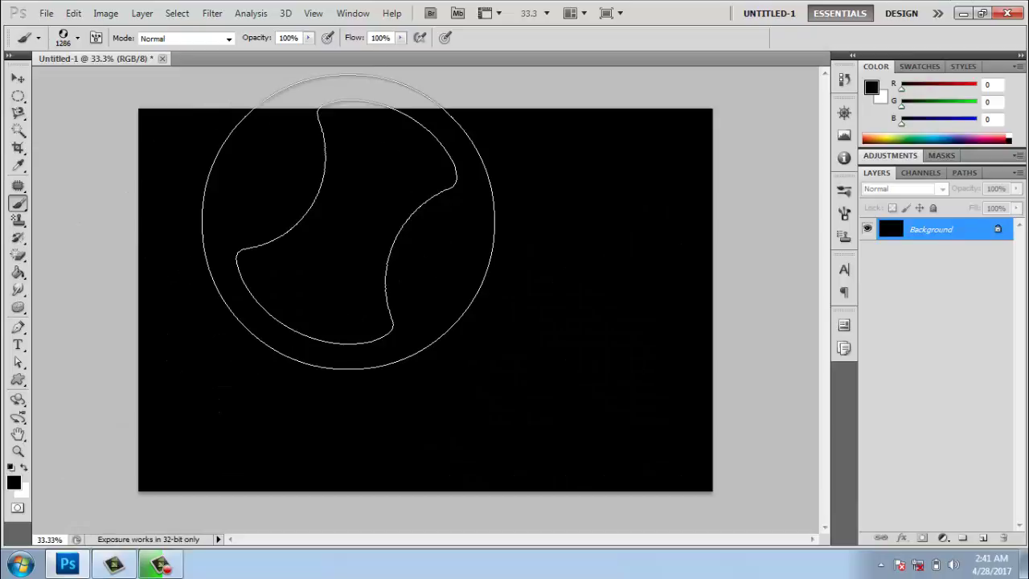
key("bracketleft")
key("bracketleft")
key("bracketleft")
key("bracketleft")
key("bracketleft")
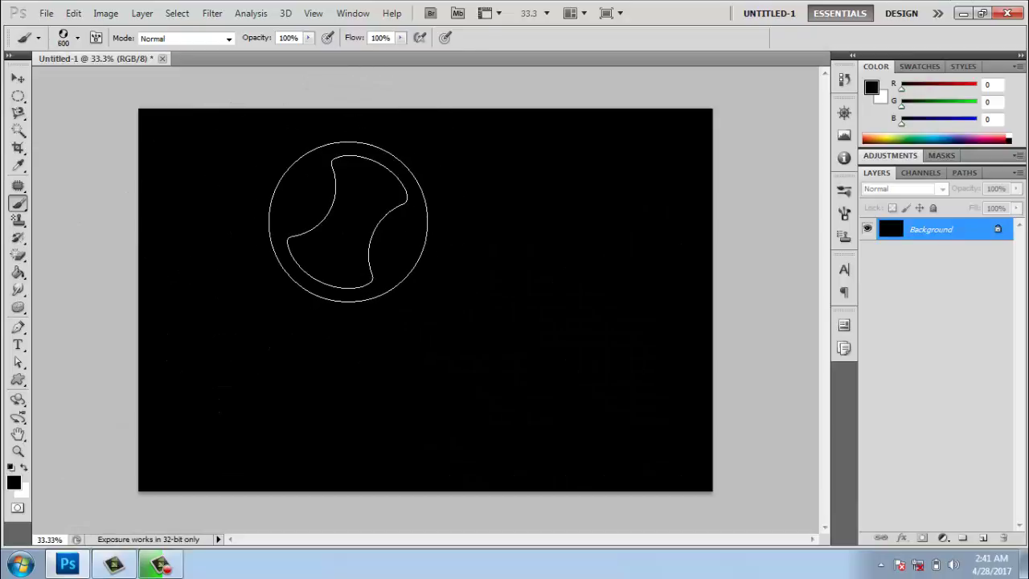
key("bracketleft")
key("bracketleft")
key("bracketleft")
key("bracketleft")
key("bracketleft")
key("bracketleft")
key("bracketleft")
key("bracketleft")
key("bracketleft")
key("bracketleft")
key("bracketleft")
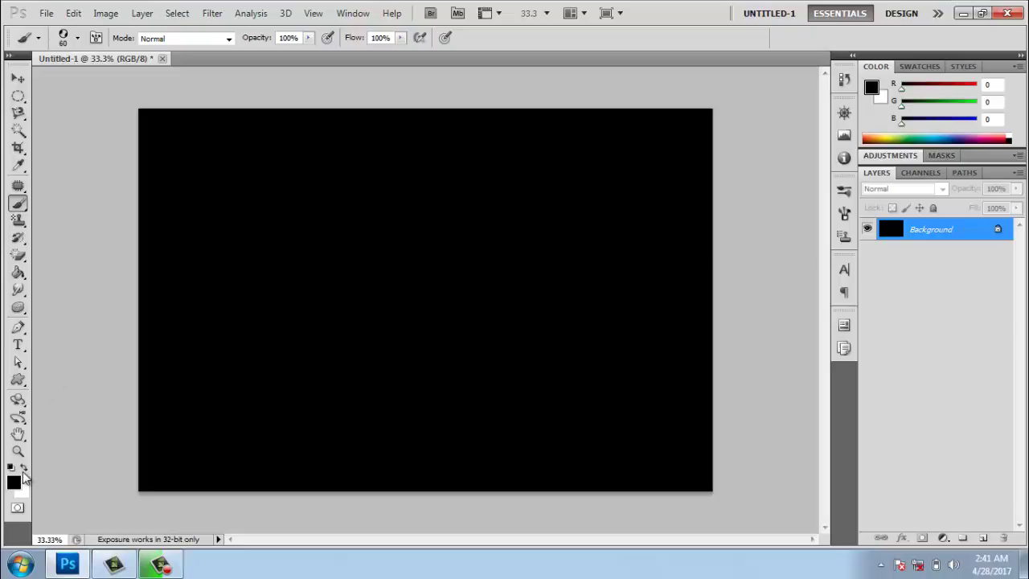
left_click(25, 470)
left_click(358, 169)
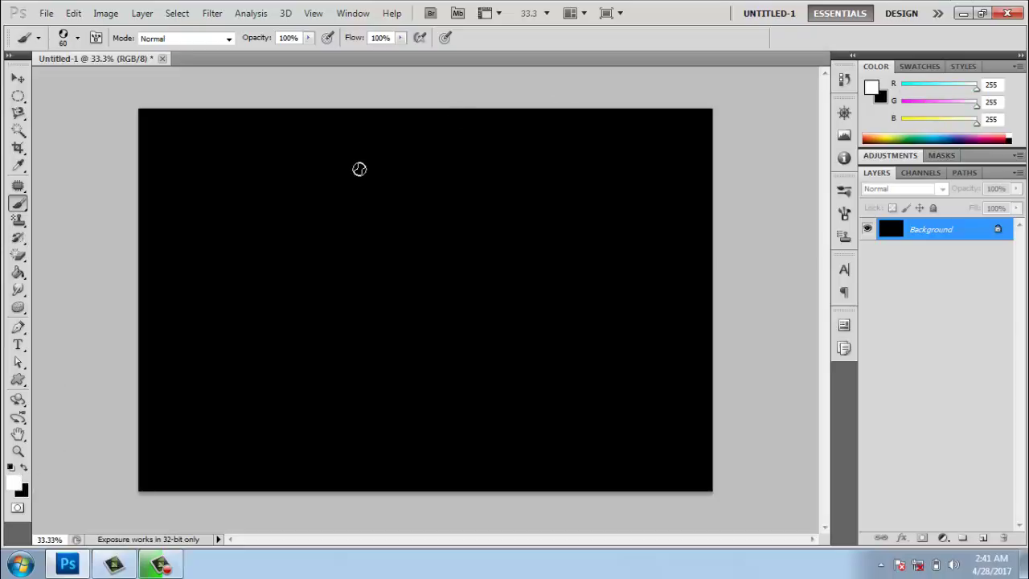
left_click(255, 200)
left_click(385, 229)
left_click(253, 259)
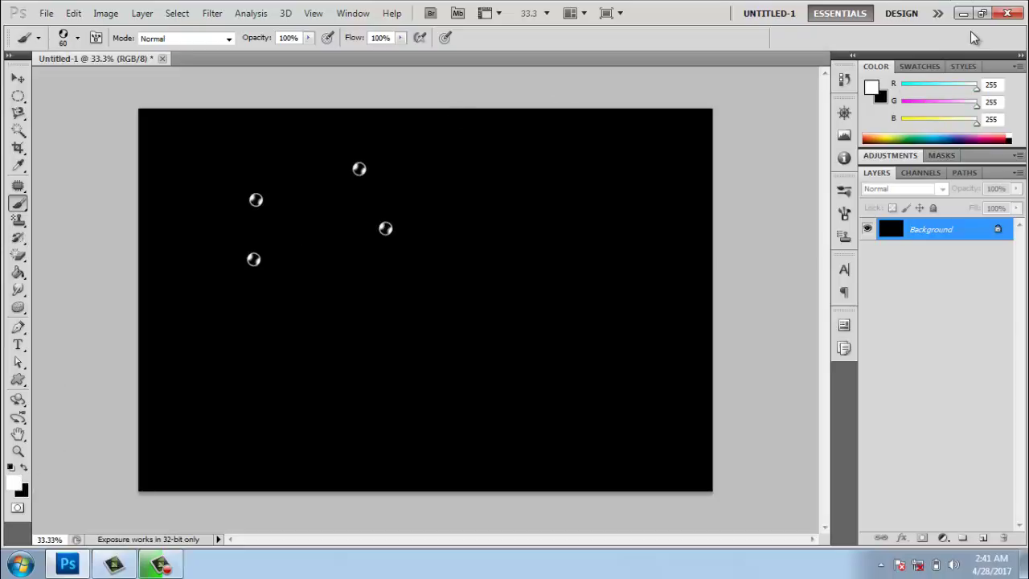
Enable brush Scattering (Both Axes, 1000%), test it, and undo the test bubbles
left_click(346, 16)
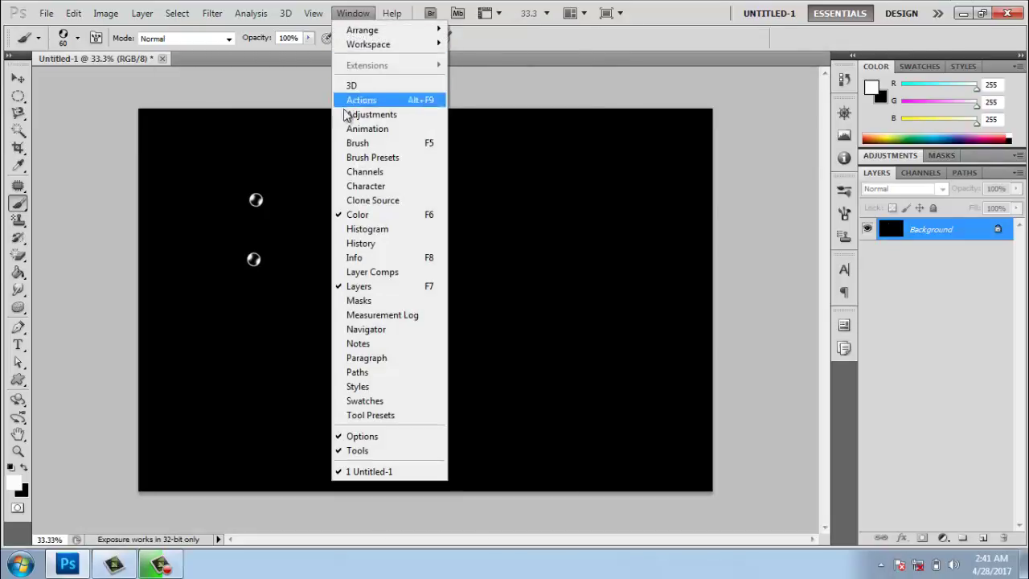
left_click(397, 142)
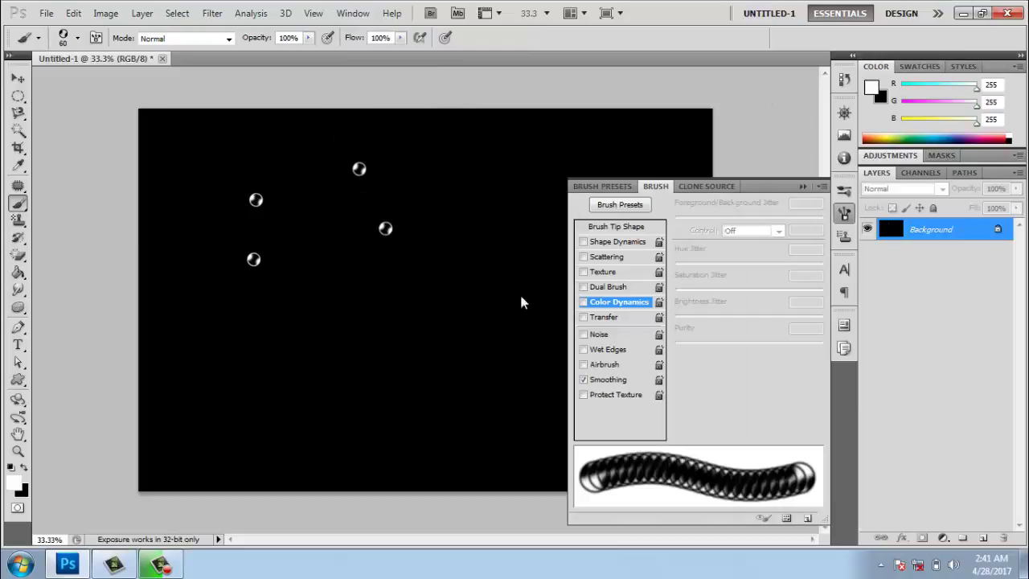
left_click(597, 257)
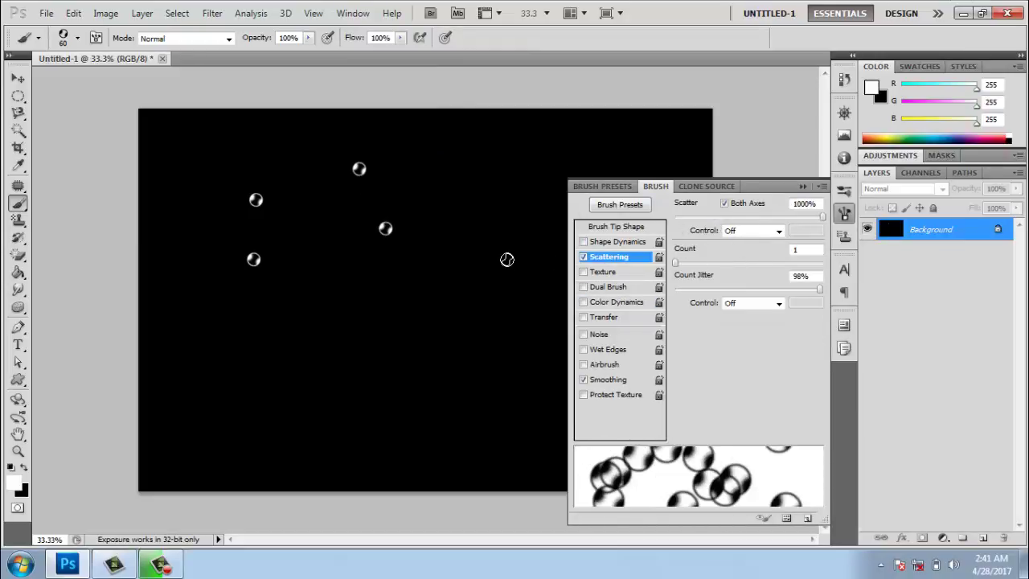
mouse_move(506, 260)
left_mouse_down()
mouse_move(289, 227)
mouse_move(297, 209)
mouse_move(390, 174)
left_mouse_up()
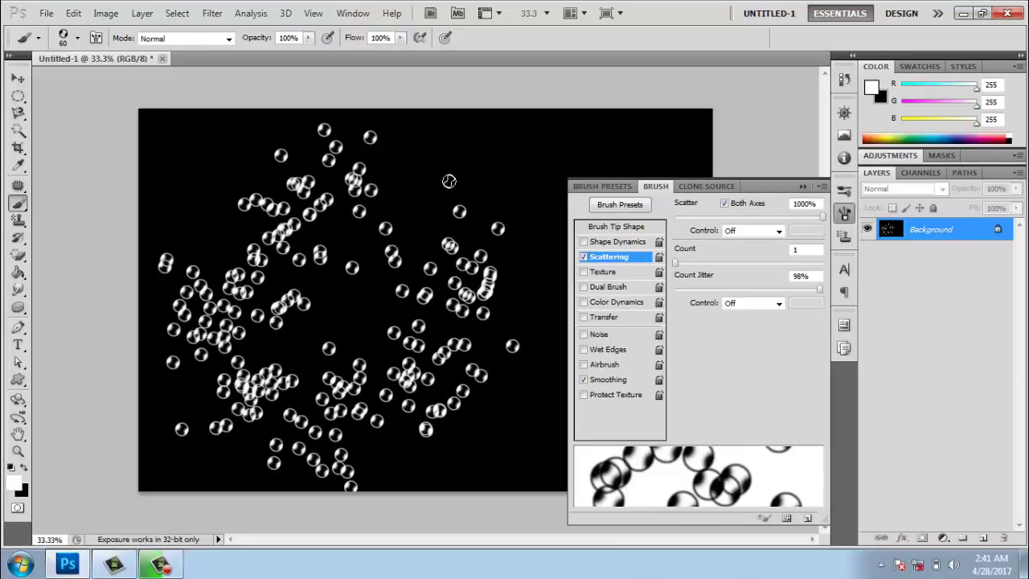
key("ctrl+alt+z")
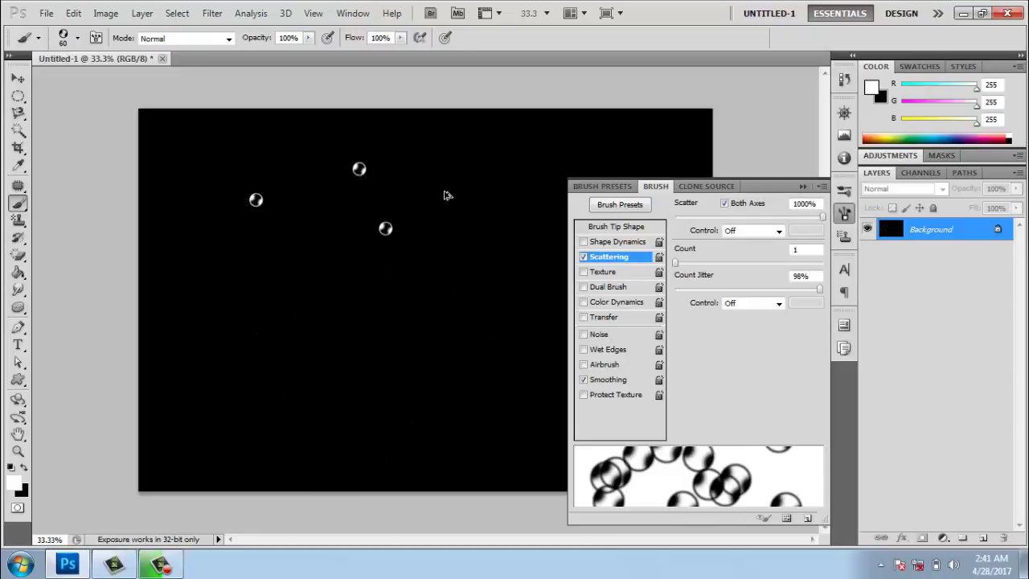
key("ctrl+alt+z")
key("ctrl+alt+z")
key("ctrl+alt+z")
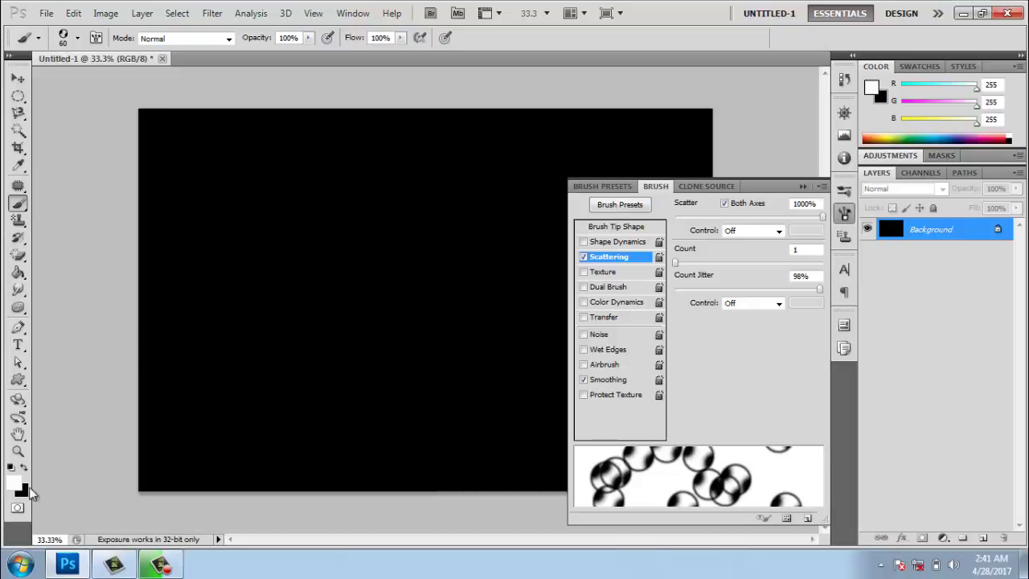
Set the foreground colour to red and the background colour to bright blue
left_click(21, 487)
left_click_drag(603, 330, 884, 175)
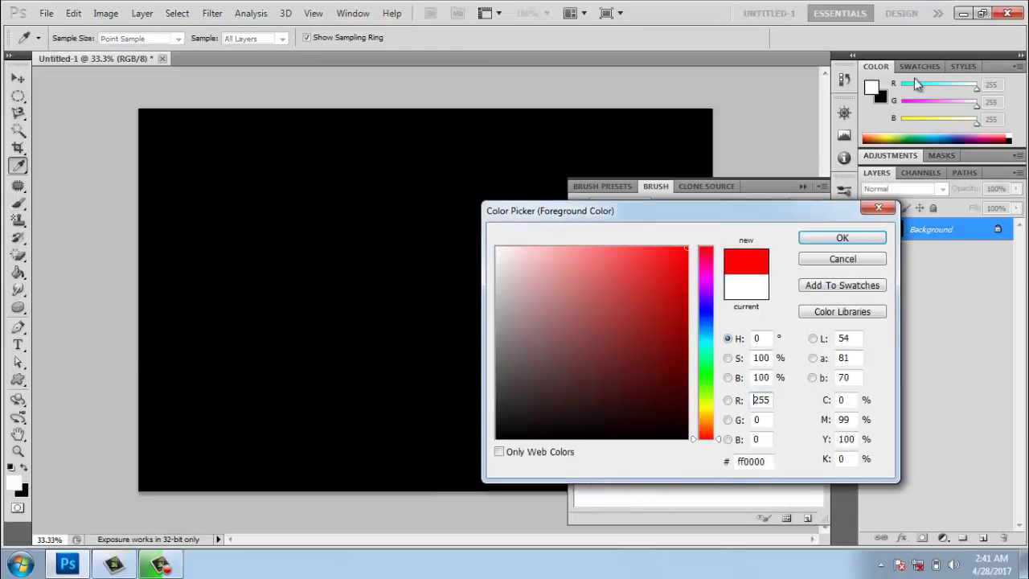
left_click(842, 238)
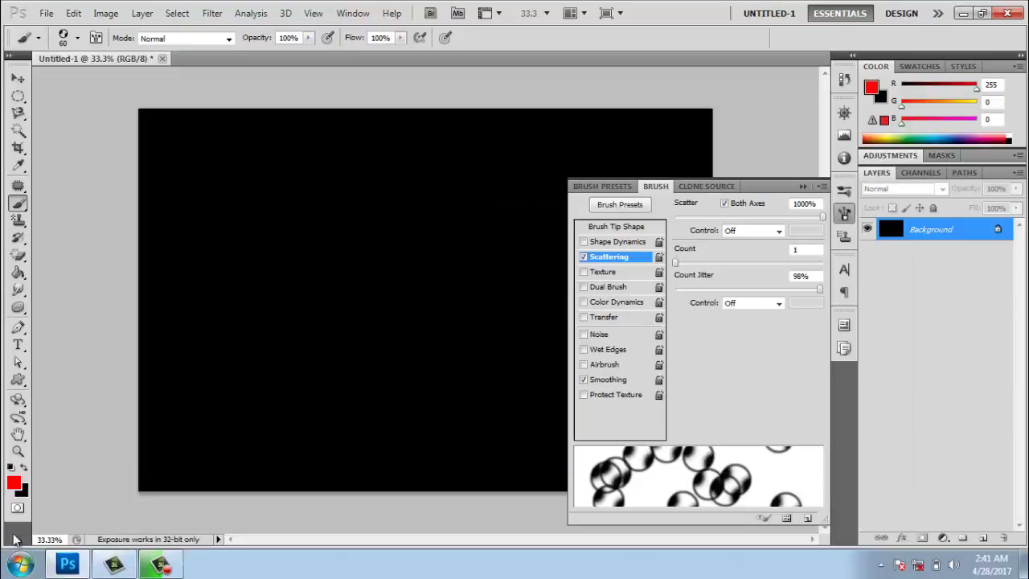
left_click(22, 490)
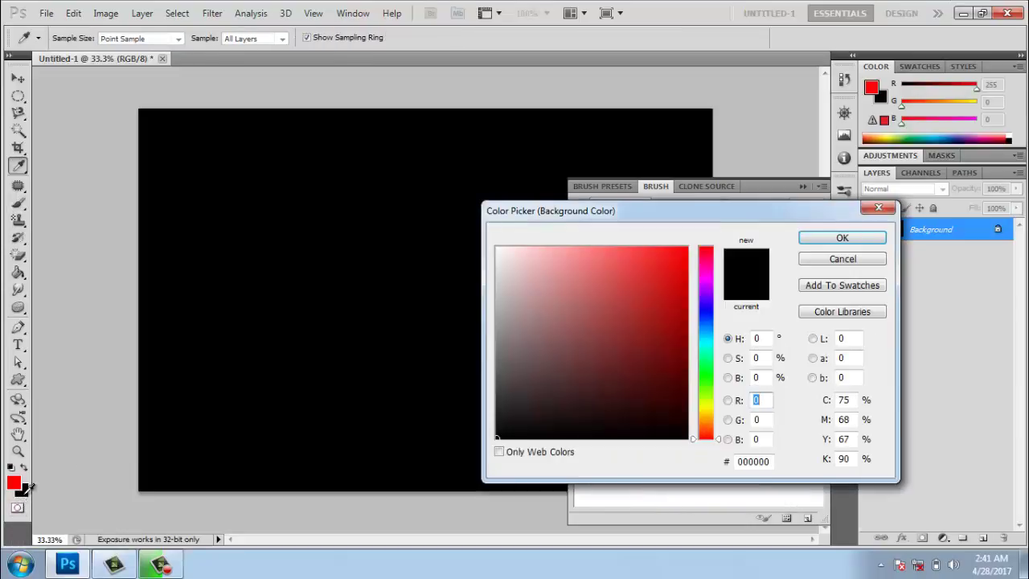
left_click(709, 313)
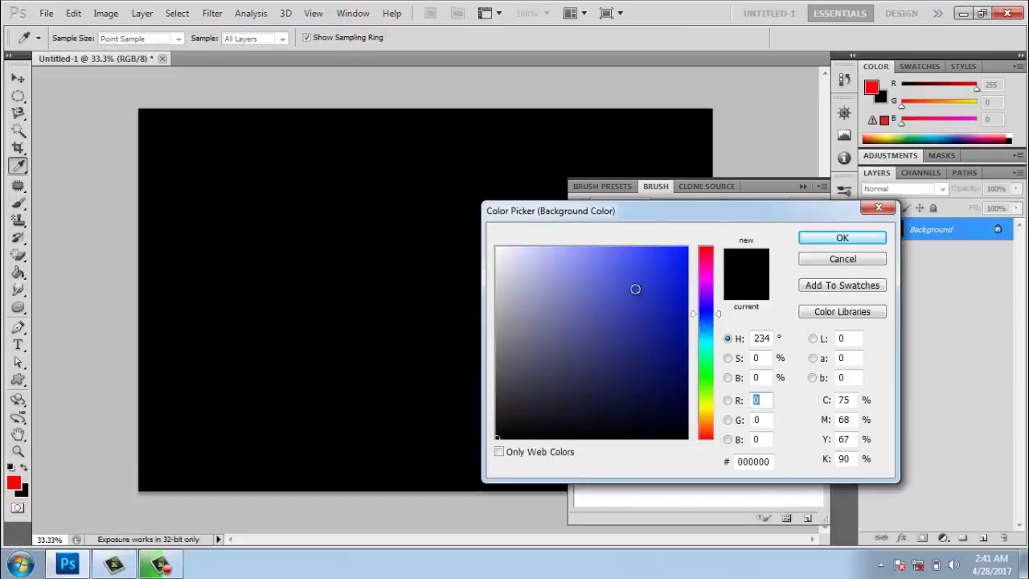
left_click_drag(634, 289, 688, 247)
left_click(836, 238)
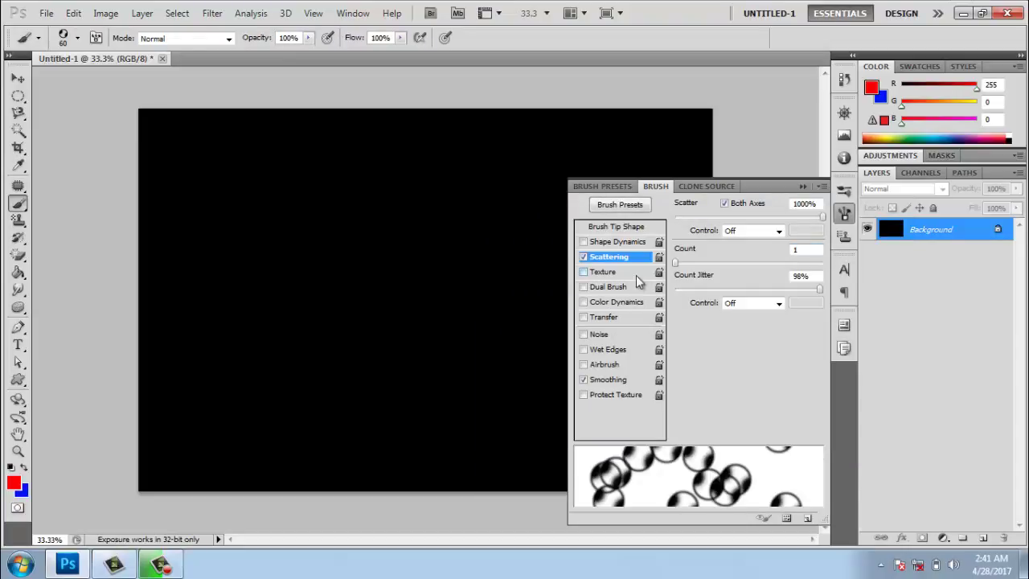
Enable Color Dynamics at 100% jitter and brush multicoloured bubbles across the whole canvas
left_click(614, 301)
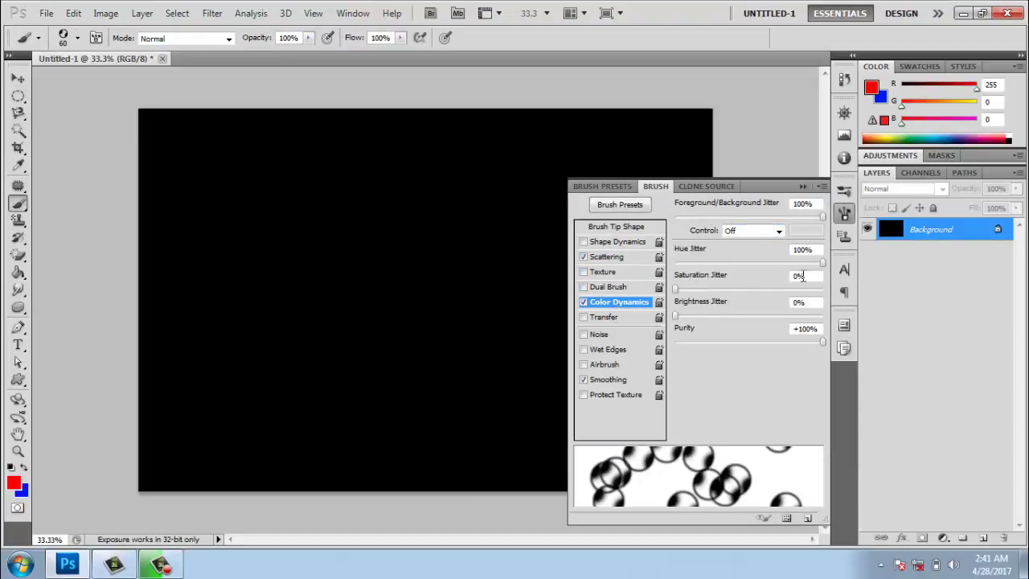
mouse_move(436, 207)
left_mouse_down()
mouse_move(317, 249)
mouse_move(285, 349)
mouse_move(189, 434)
left_mouse_up()
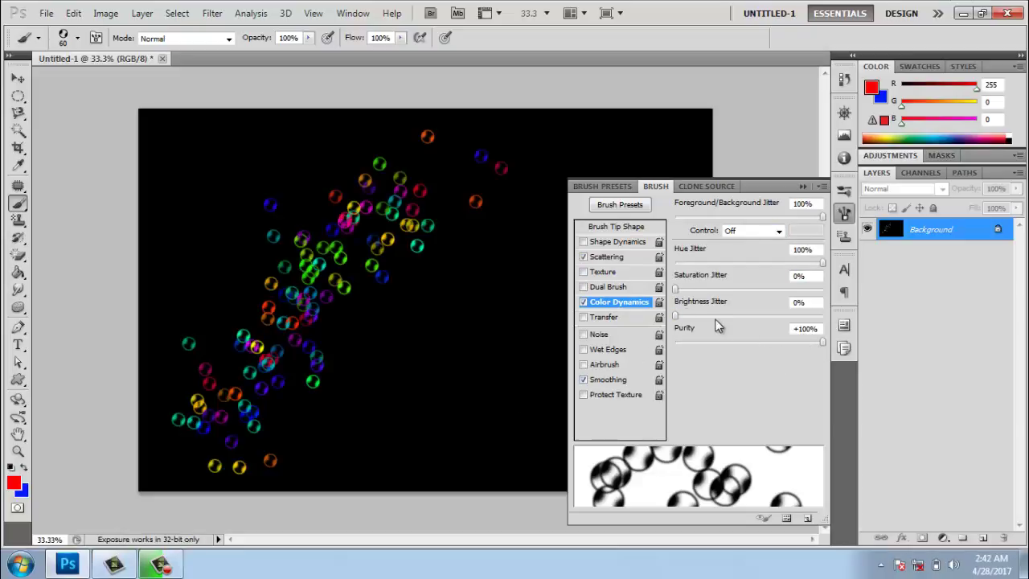
left_click_drag(715, 315, 865, 320)
left_click_drag(510, 286, 382, 374)
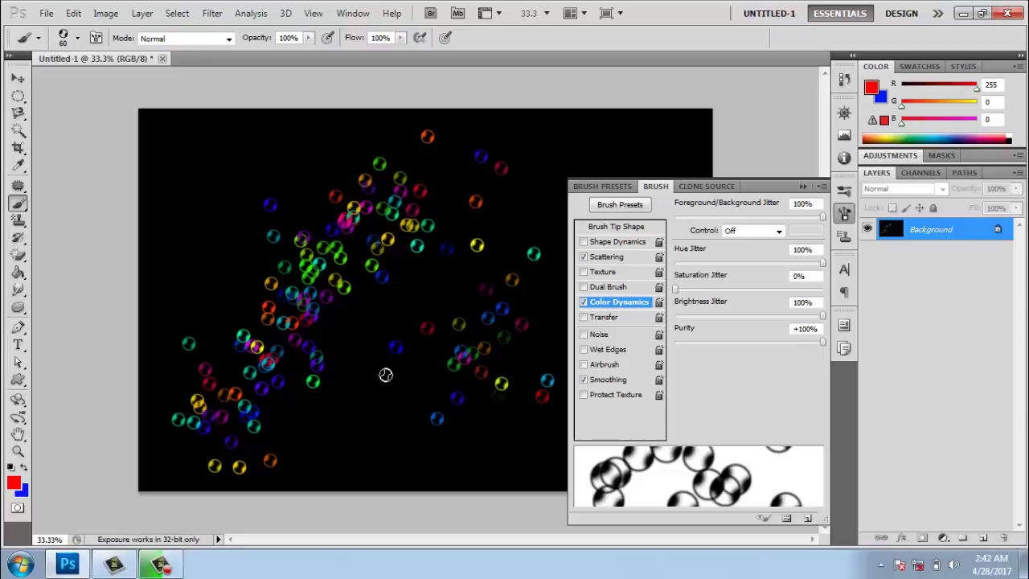
left_click_drag(707, 321, 649, 326)
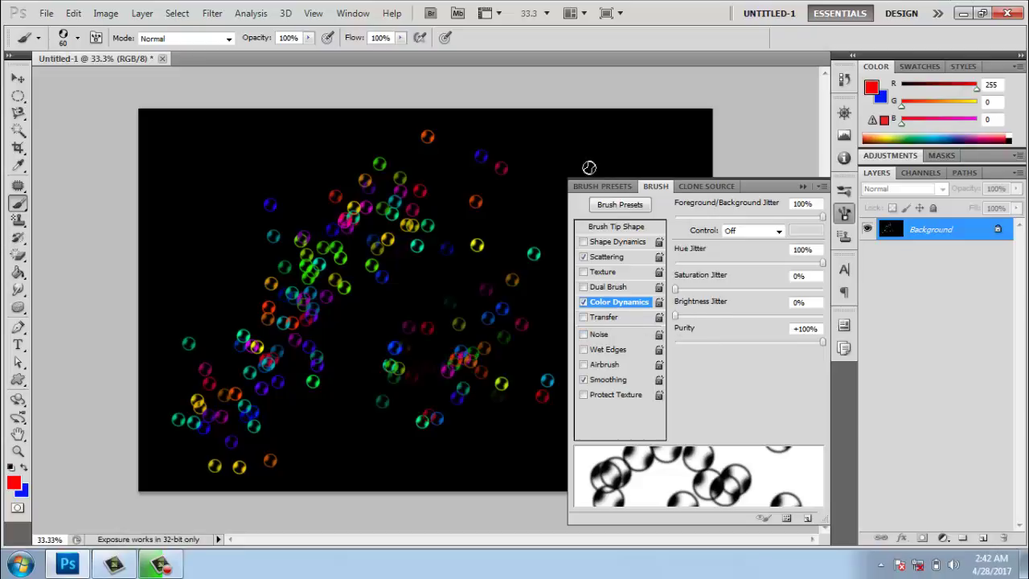
left_click_drag(649, 138, 361, 161)
mouse_move(224, 275)
left_mouse_down()
mouse_move(413, 361)
mouse_move(459, 397)
mouse_move(395, 443)
mouse_move(277, 421)
mouse_move(362, 346)
mouse_move(418, 265)
mouse_move(555, 217)
left_mouse_up()
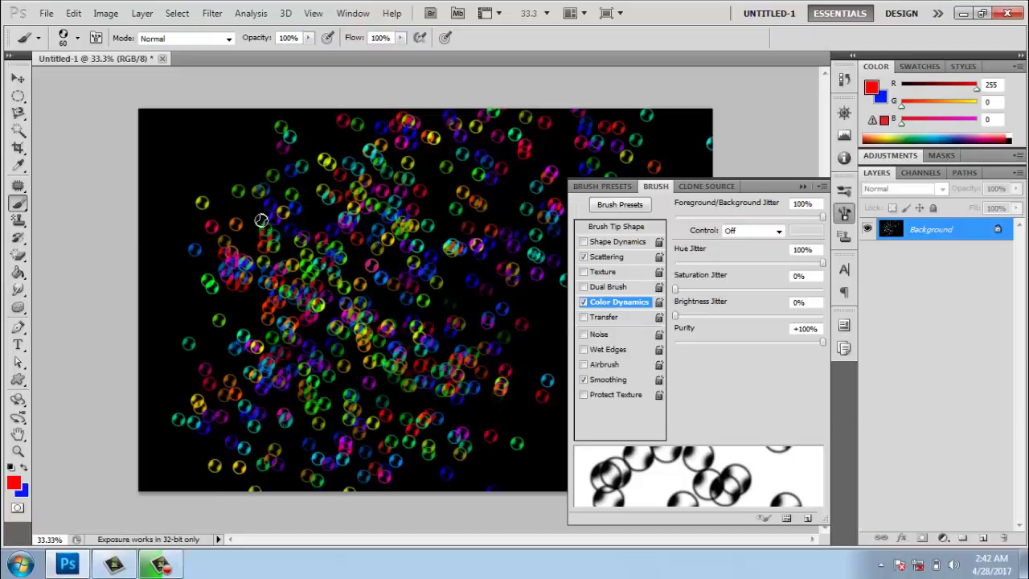
mouse_move(188, 149)
left_mouse_down()
mouse_move(174, 265)
mouse_move(248, 356)
mouse_move(522, 454)
left_mouse_up()
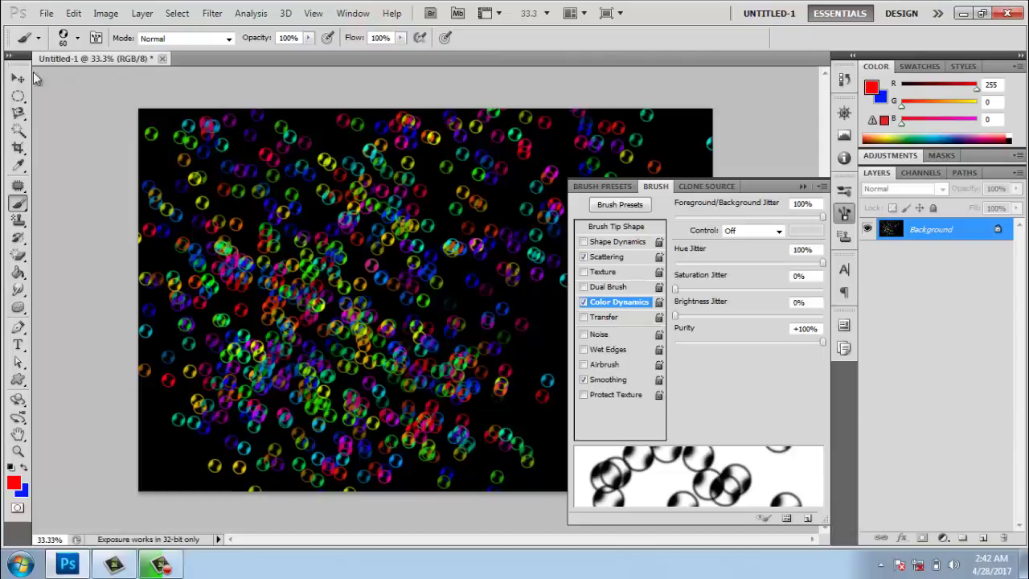
Float the document window, close the Brush panel, and fill the canvas solid black
left_click_drag(113, 58, 125, 143)
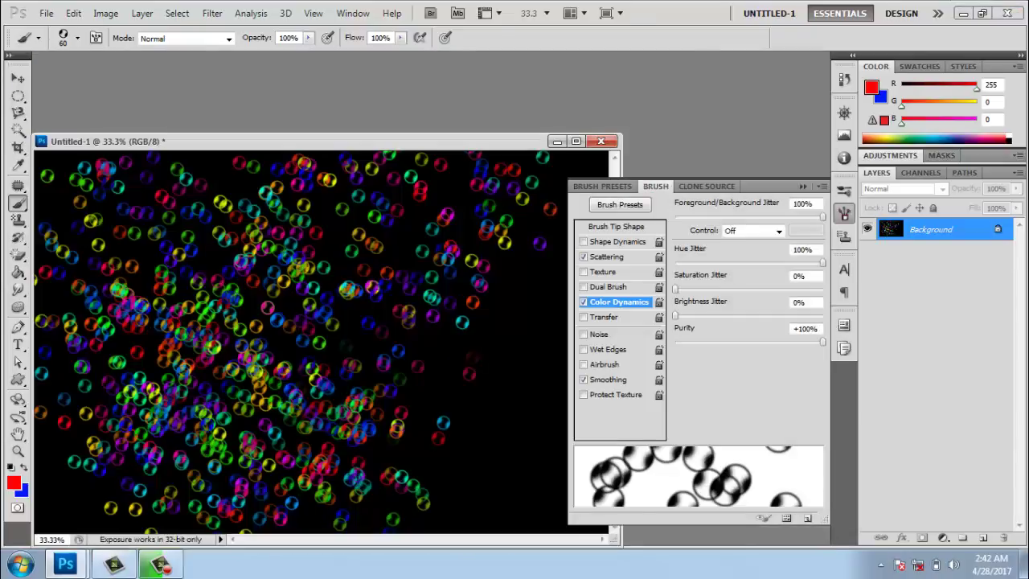
left_click(802, 186)
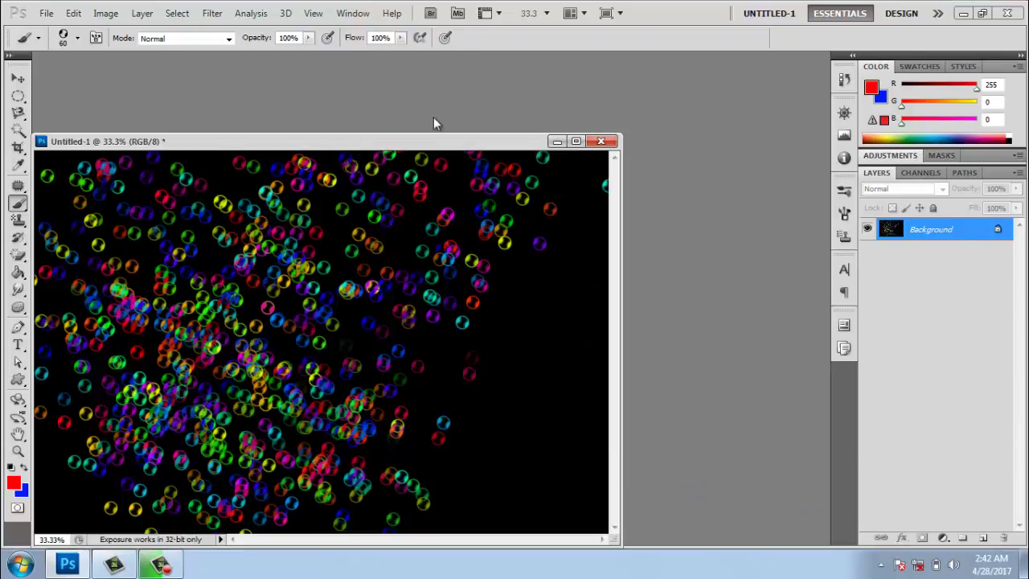
left_click_drag(357, 141, 523, 82)
left_click(11, 468)
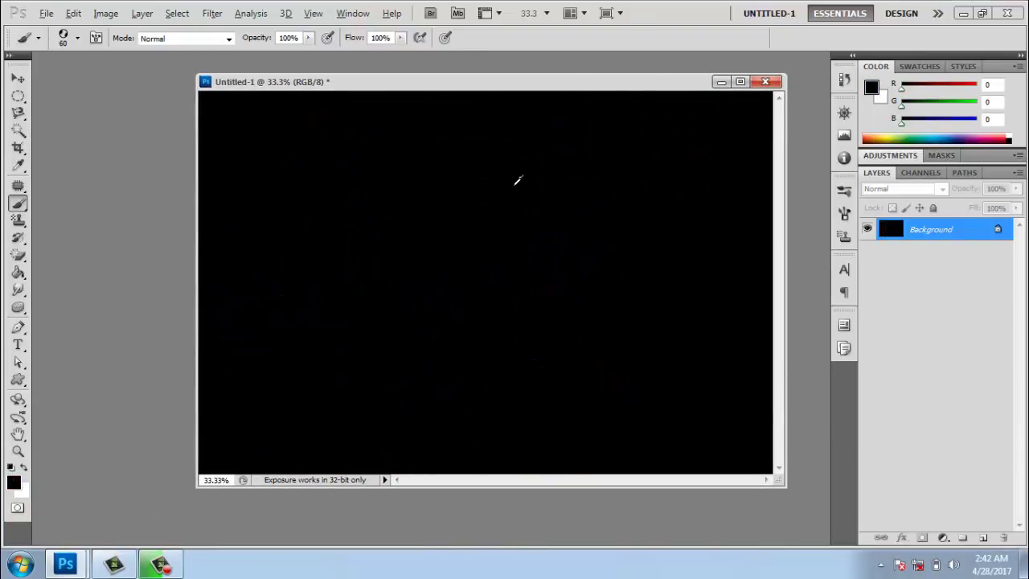
key("alt+BackSpace")
Add a name in white capital letters and move it to the canvas centre
left_click(18, 345)
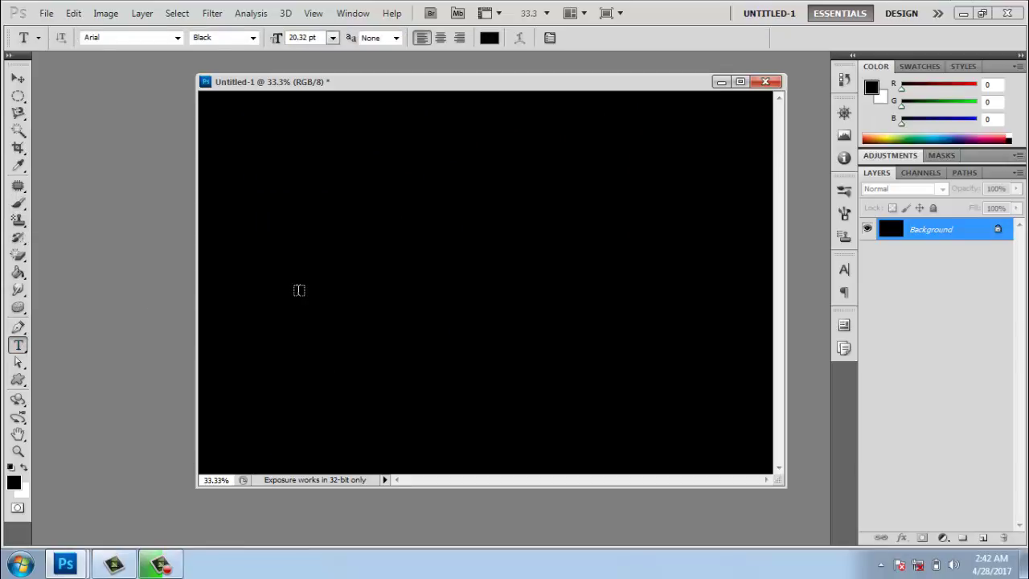
left_click(488, 37)
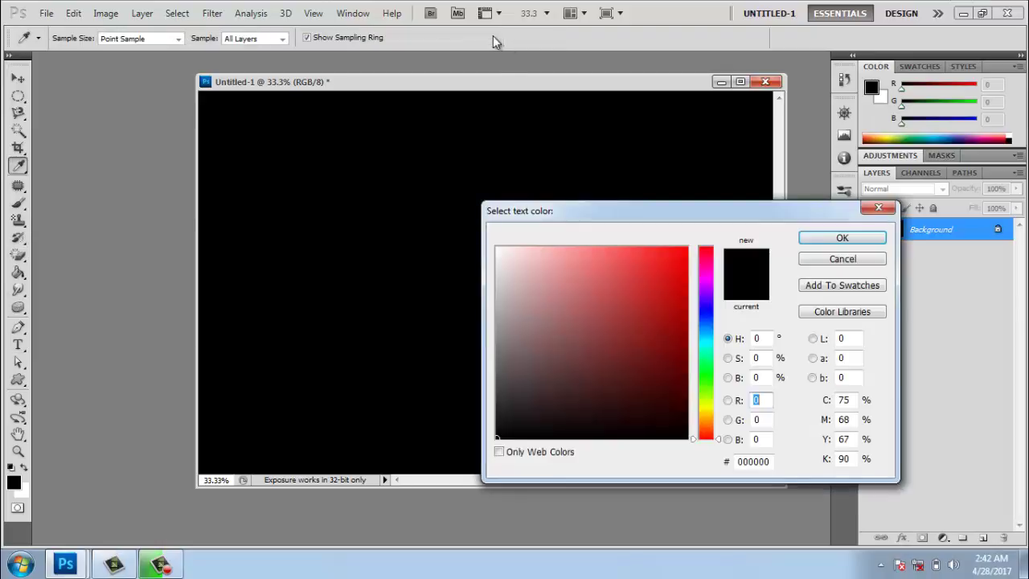
left_click_drag(570, 258, 432, 230)
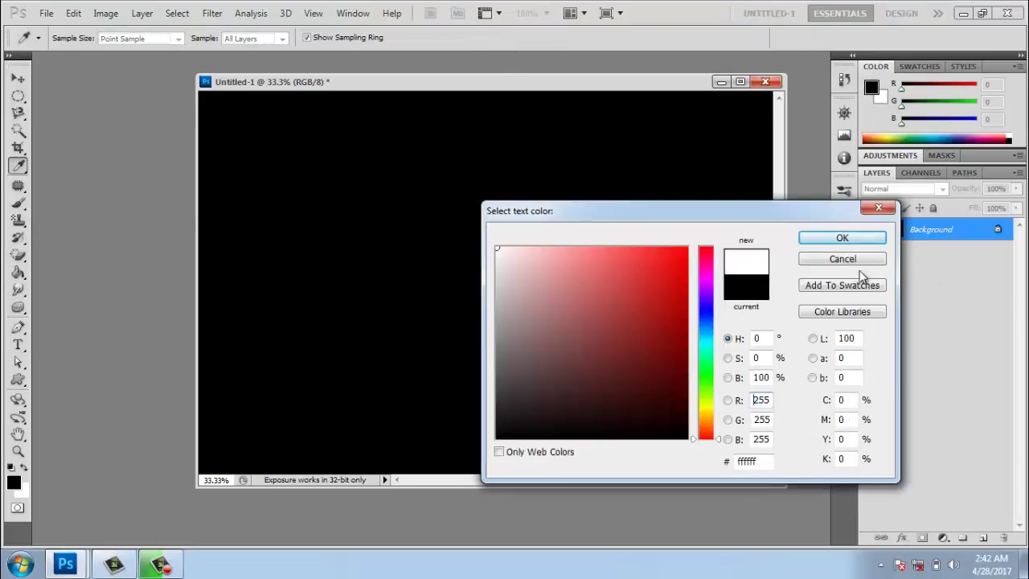
left_click(866, 241)
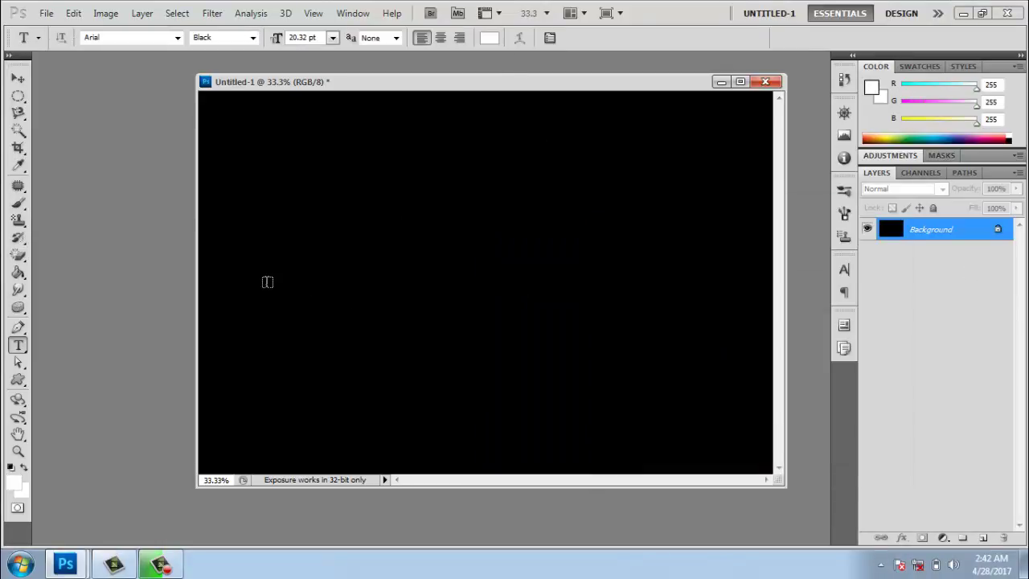
left_click(274, 287)
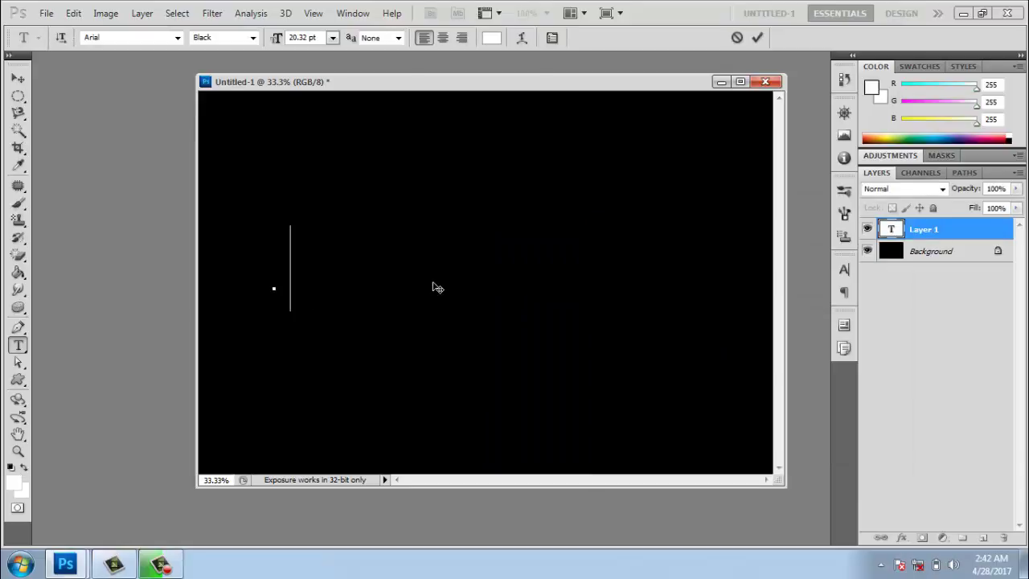
type("AR")
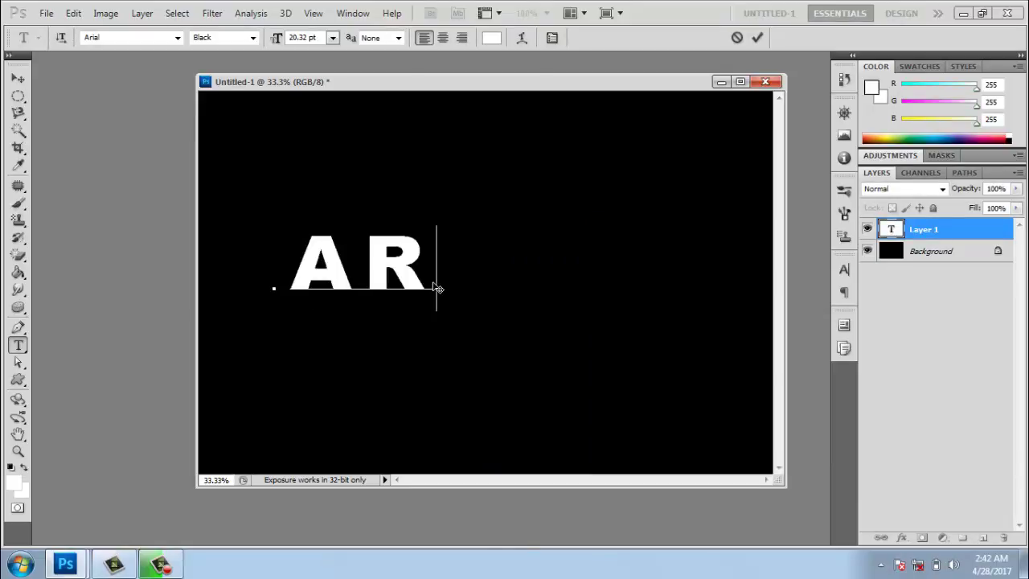
type("UN")
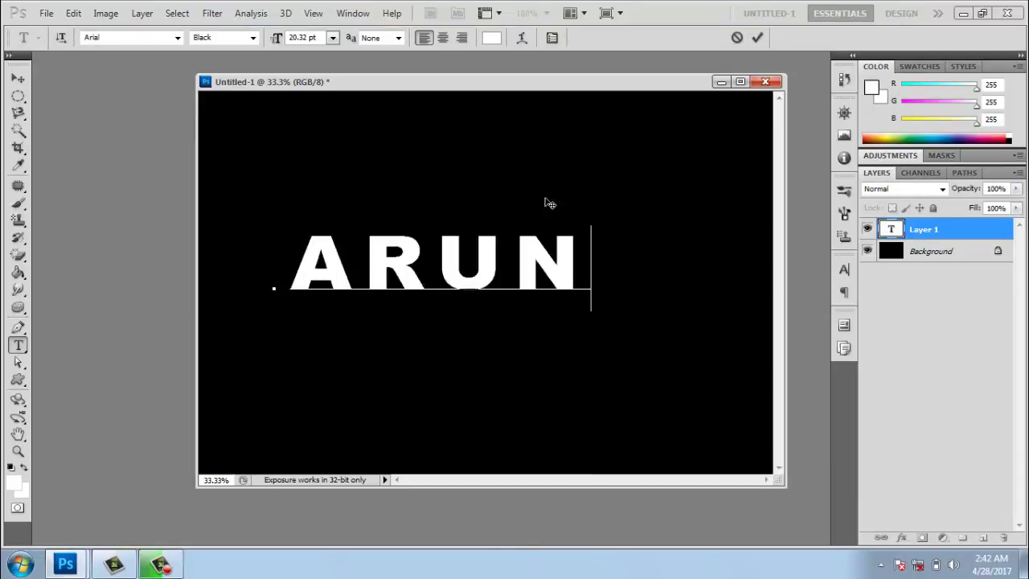
left_click(18, 78)
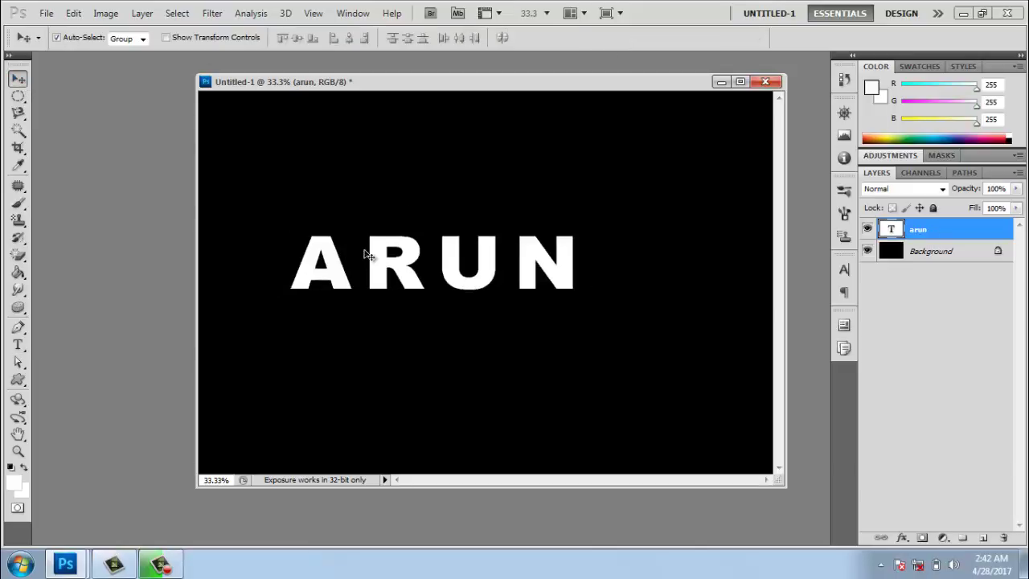
left_click_drag(394, 259, 426, 268)
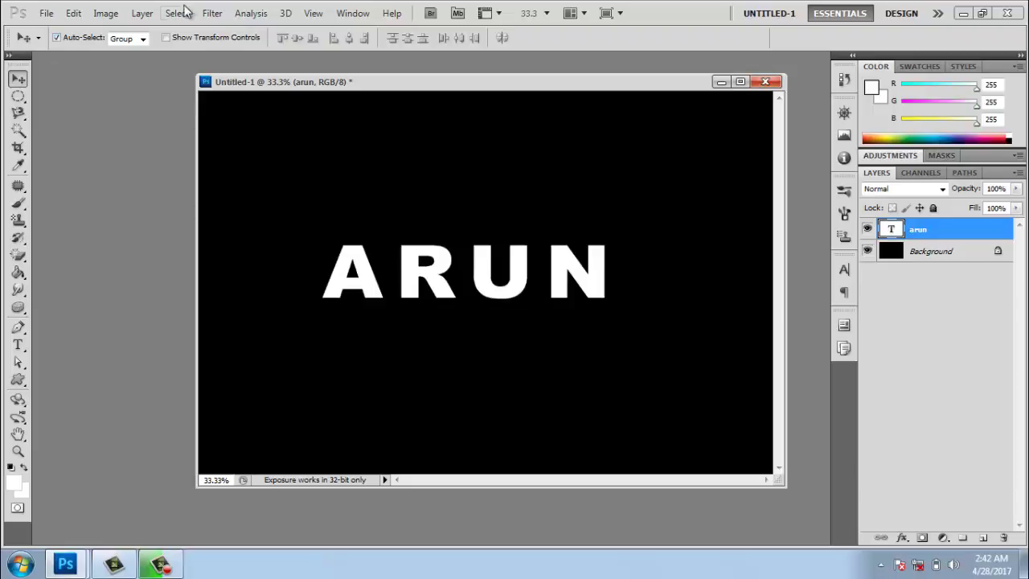
Rasterize the ARUN type and apply the Wind filter blowing from the right
left_click(216, 13)
mouse_move(241, 264)
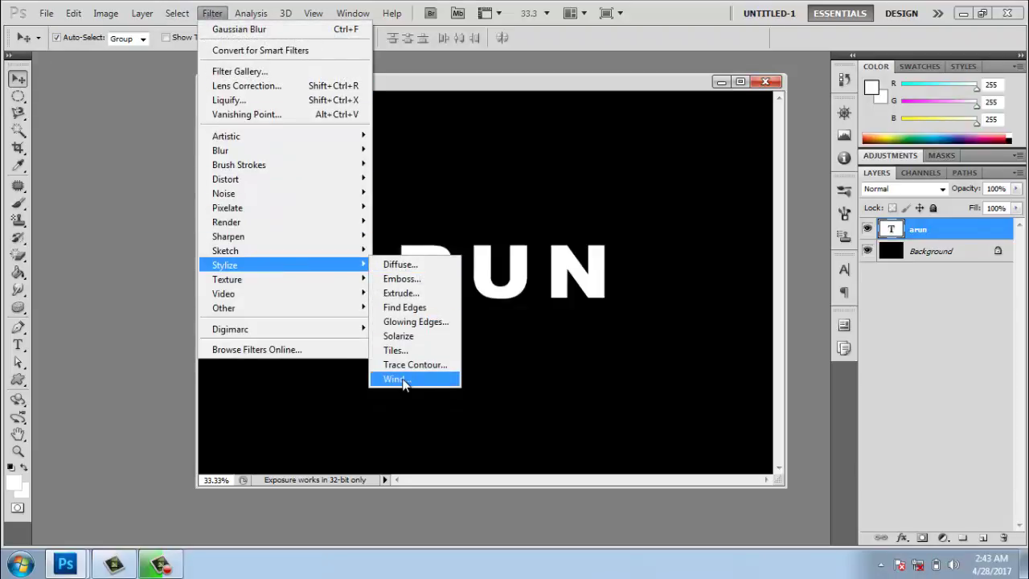
left_click(409, 378)
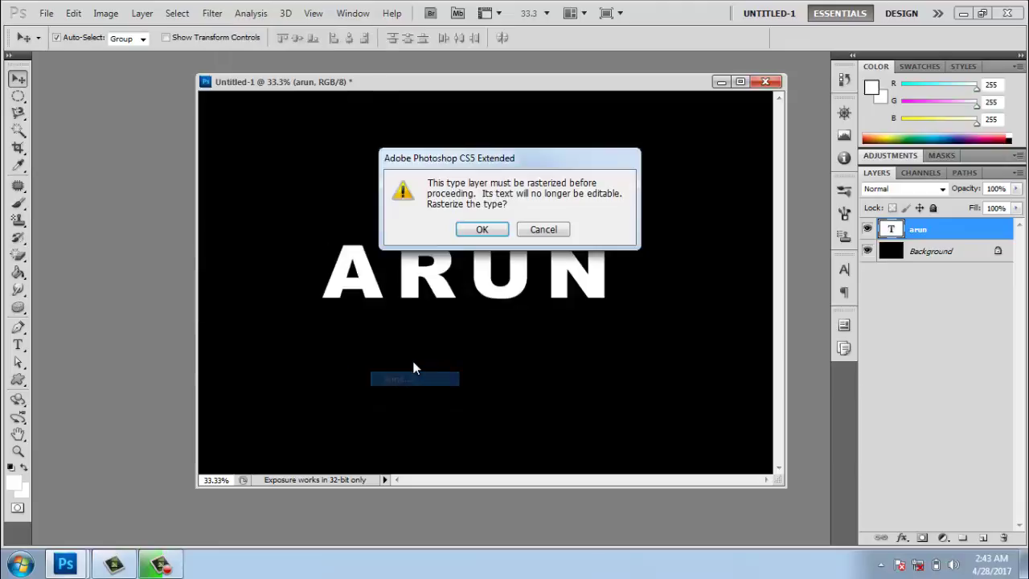
left_click(483, 229)
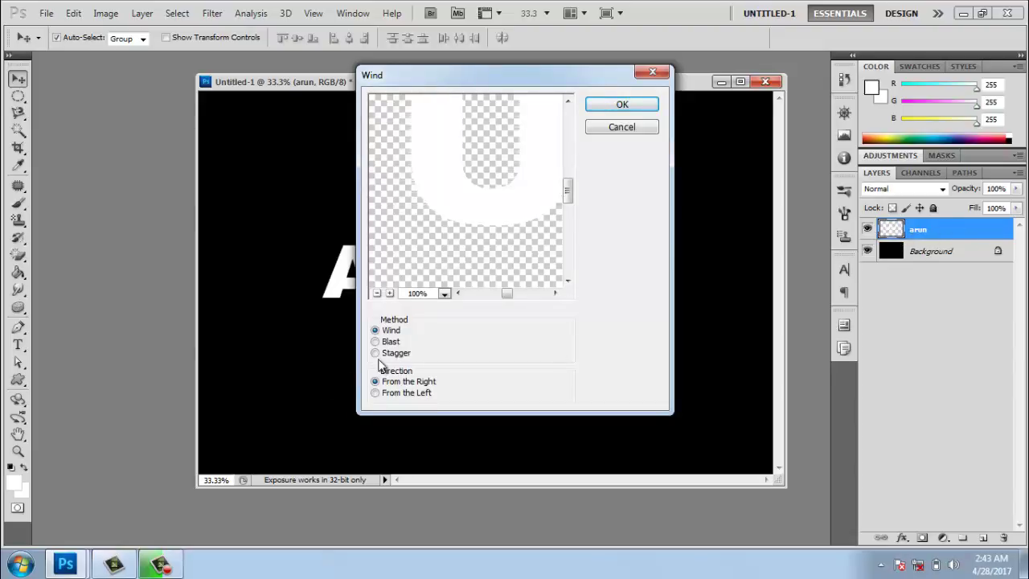
left_click(398, 383)
left_click(640, 106)
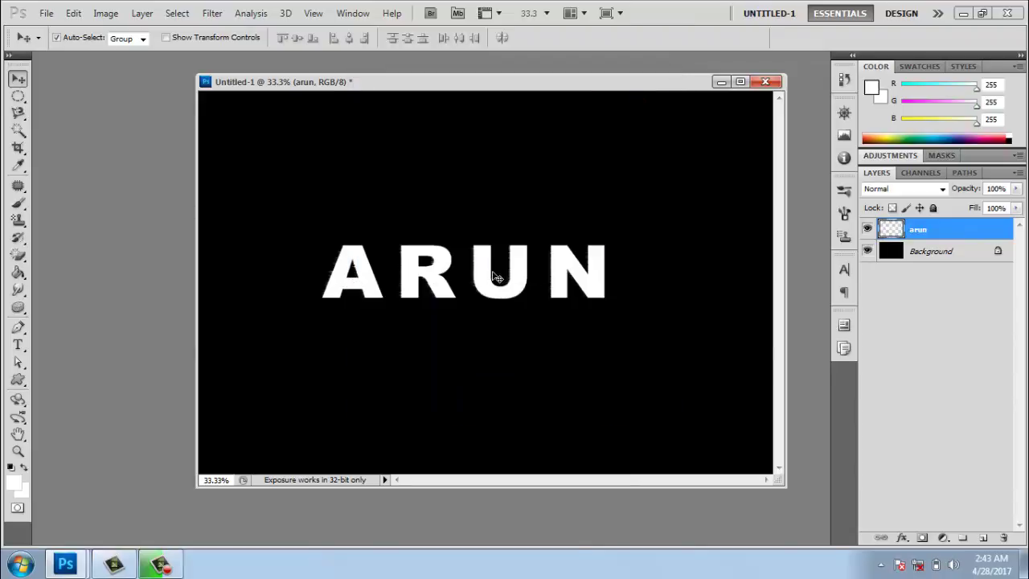
Reapply Wind twice for stronger streaks trailing off the letters' left edges
key("ctrl+f")
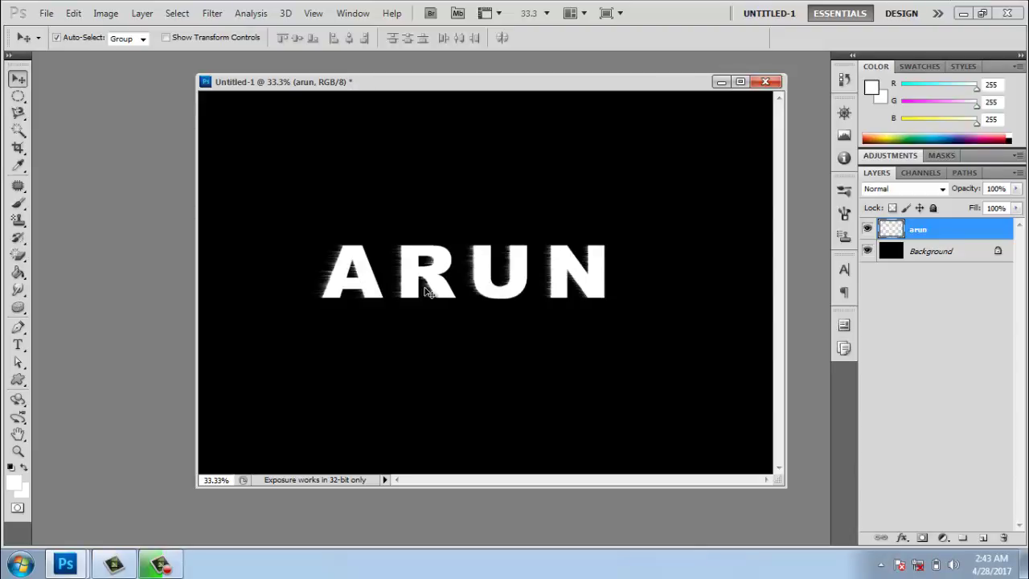
key("ctrl+f")
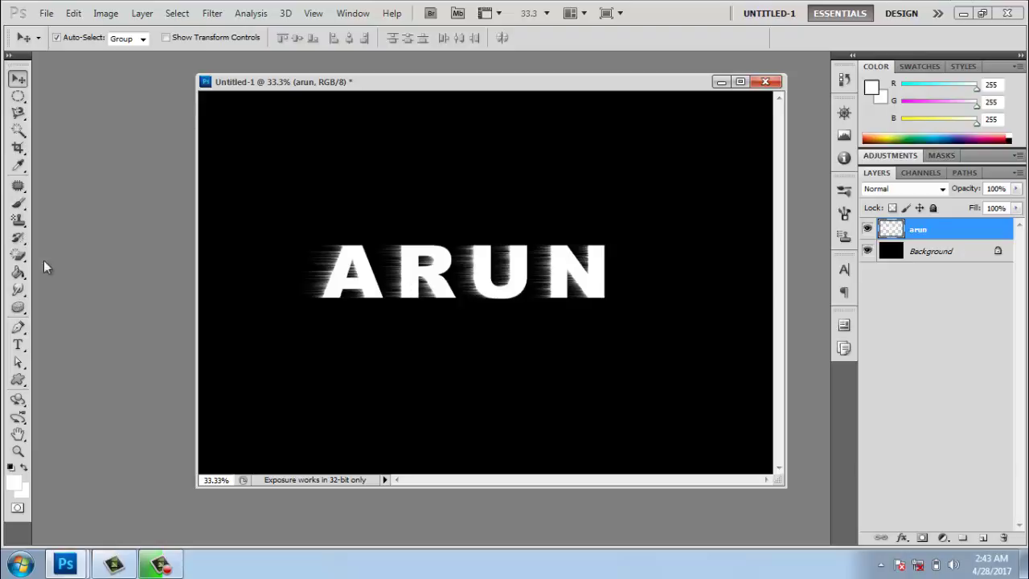
left_click(73, 13)
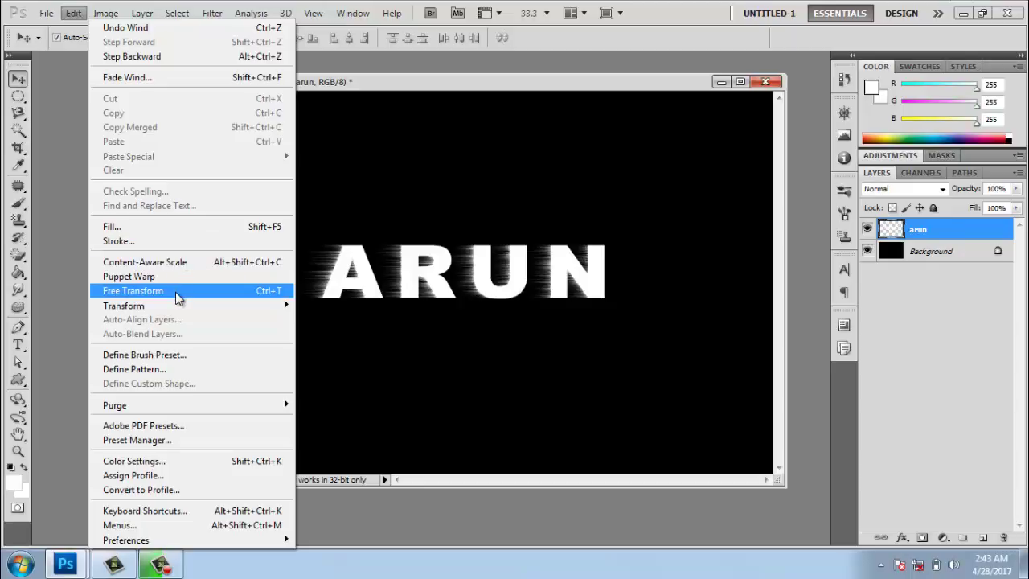
Rotate ARUN 90° clockwise and reapply Wind to streak a new side
left_click(177, 293)
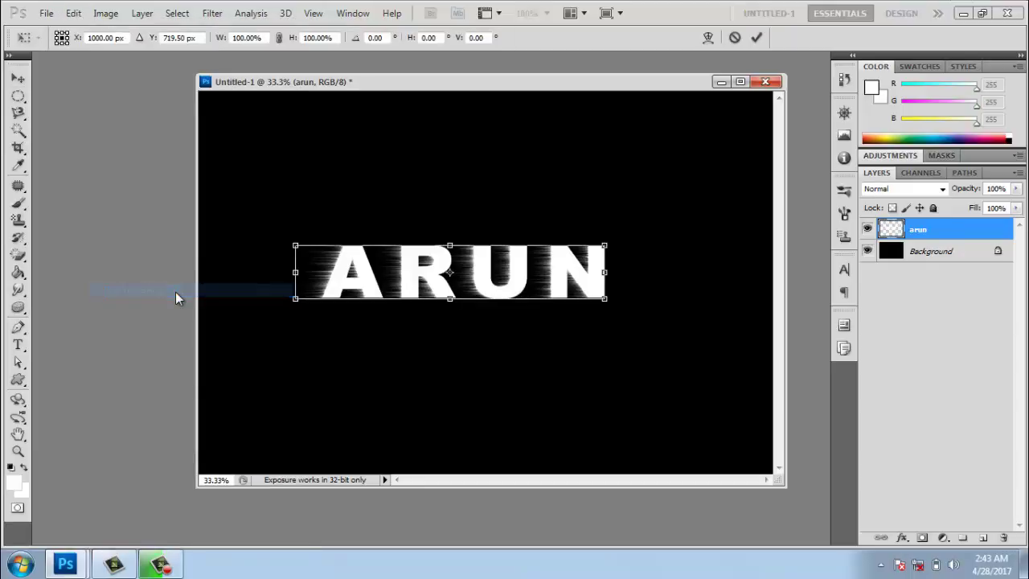
right_click(434, 265)
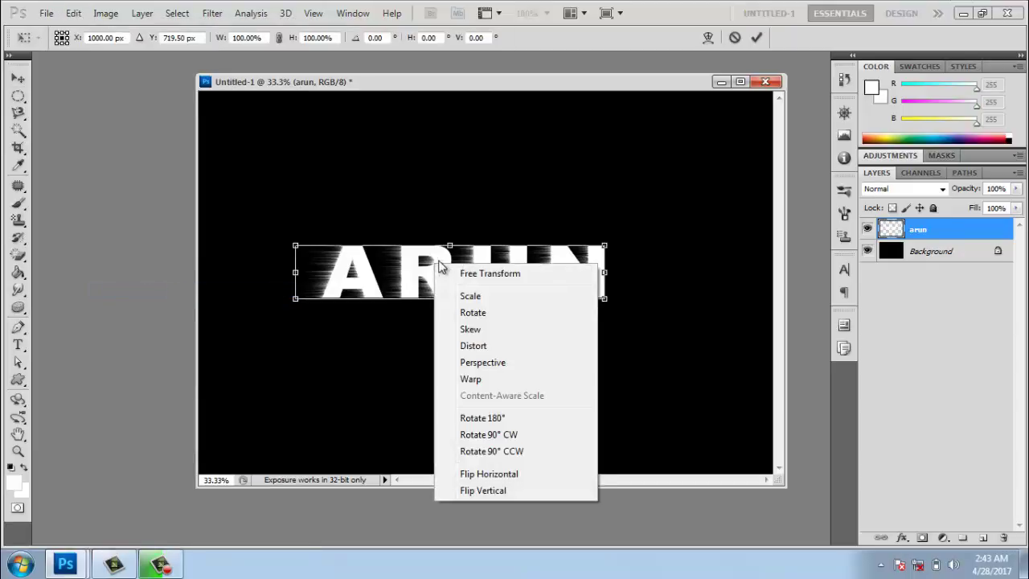
left_click(510, 435)
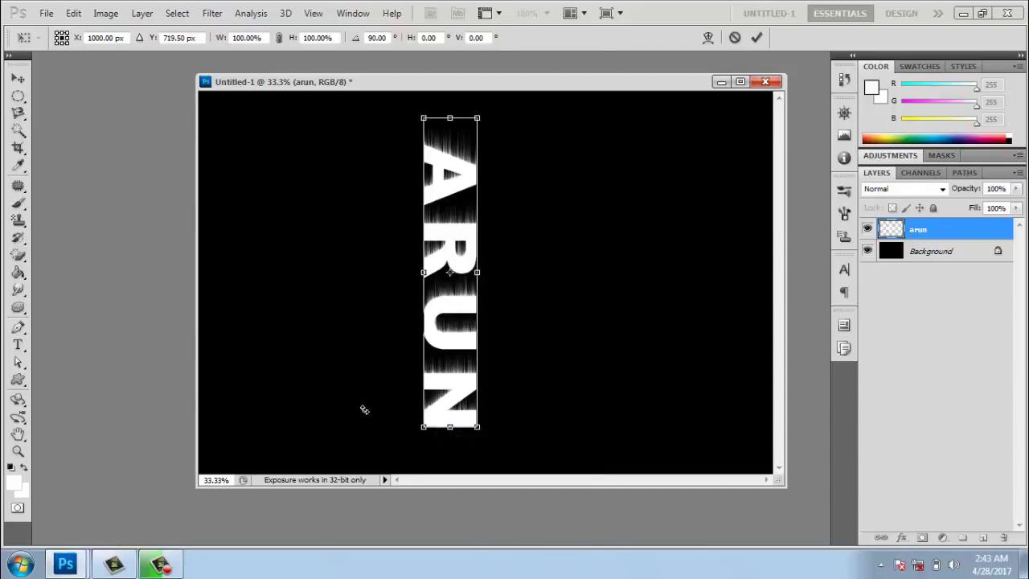
key("Return")
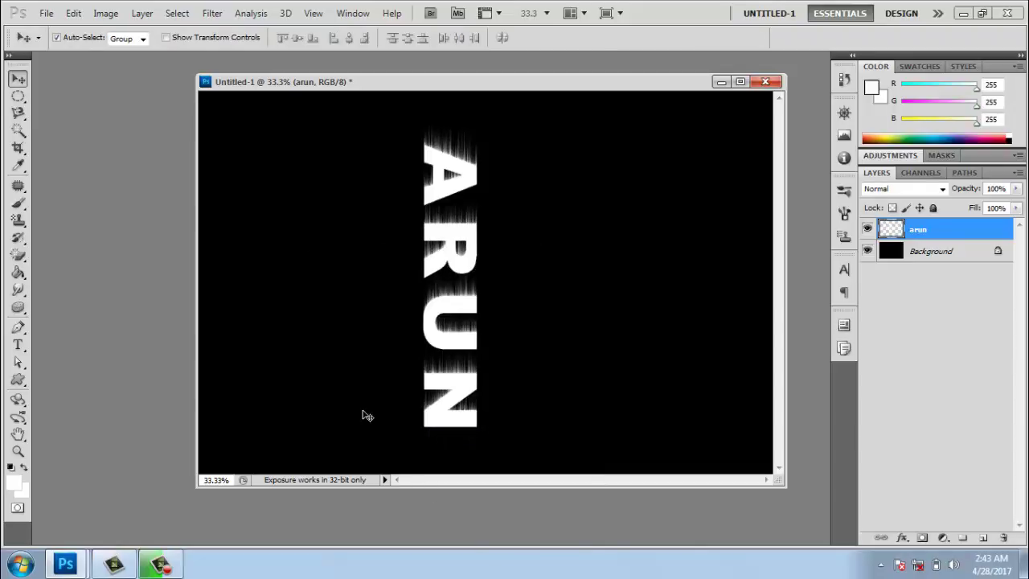
key("ctrl+f")
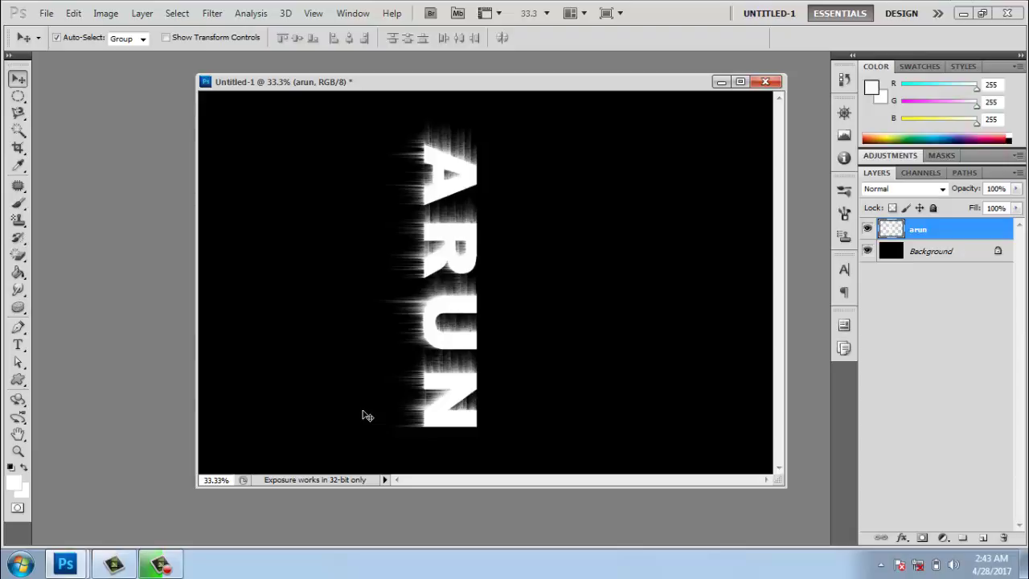
Rotate ARUN another 90° clockwise, leaving it upside down, and reapply Wind
key("ctrl+t")
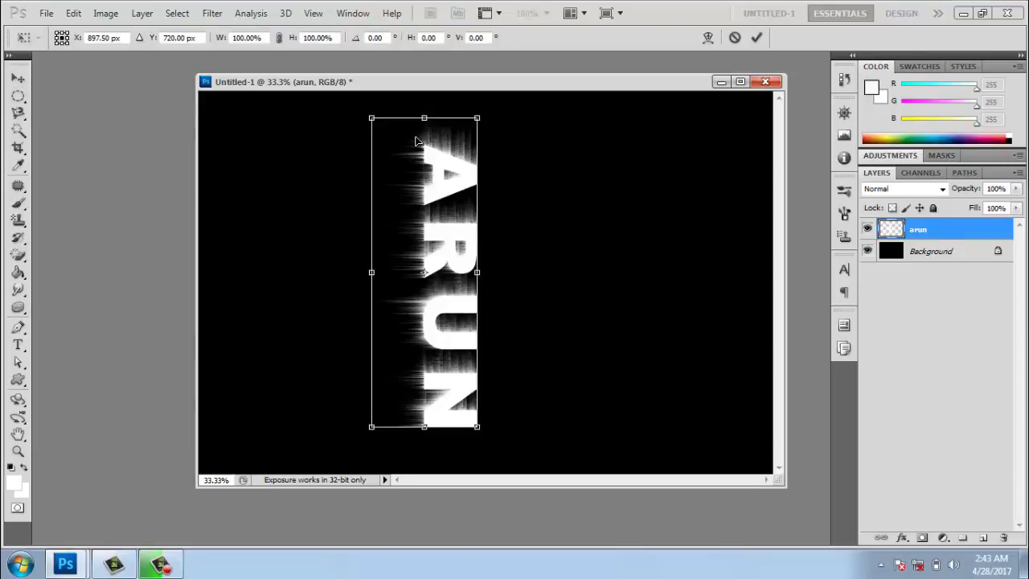
right_click(416, 142)
left_click(485, 312)
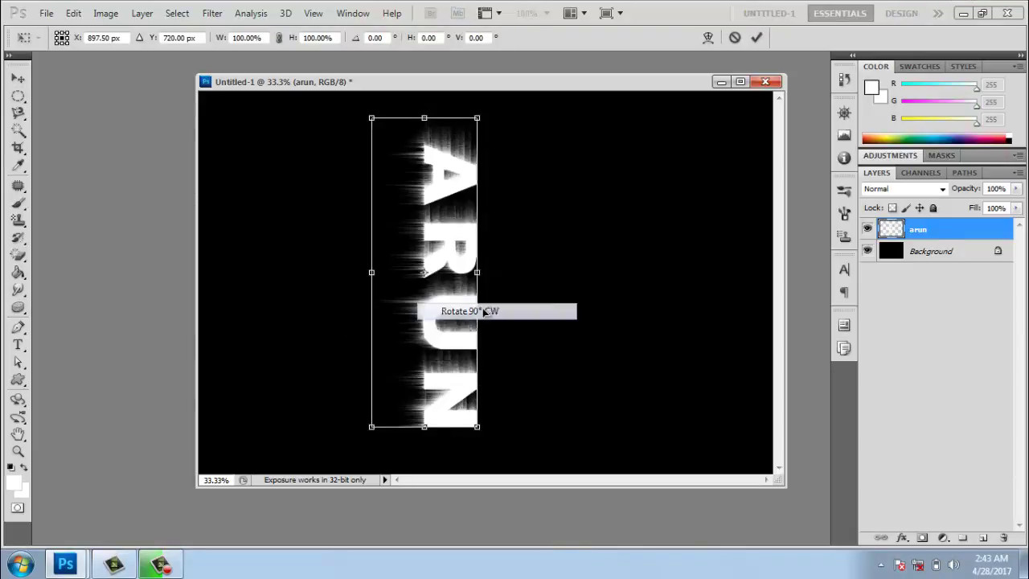
key("Return")
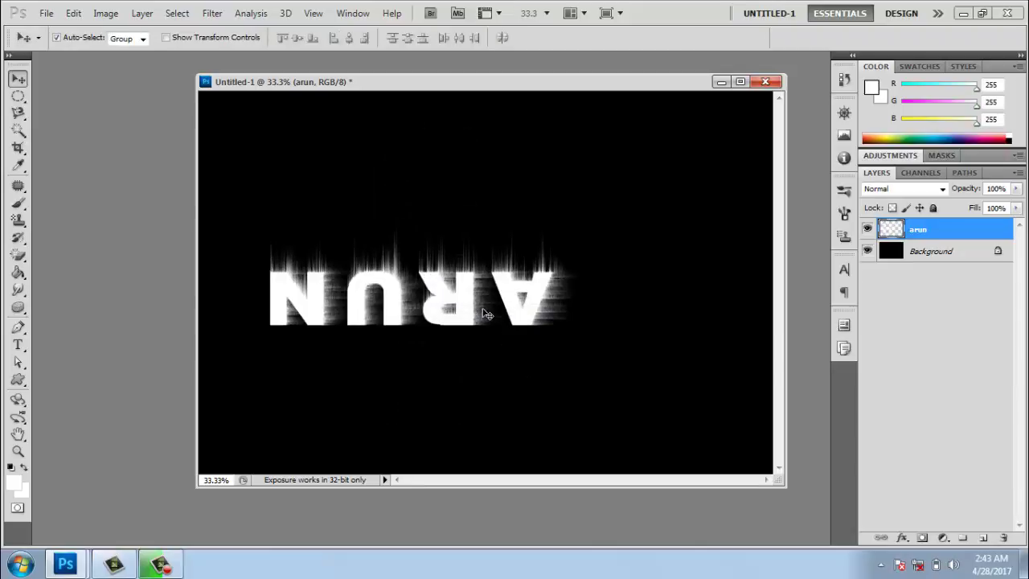
key("ctrl+f")
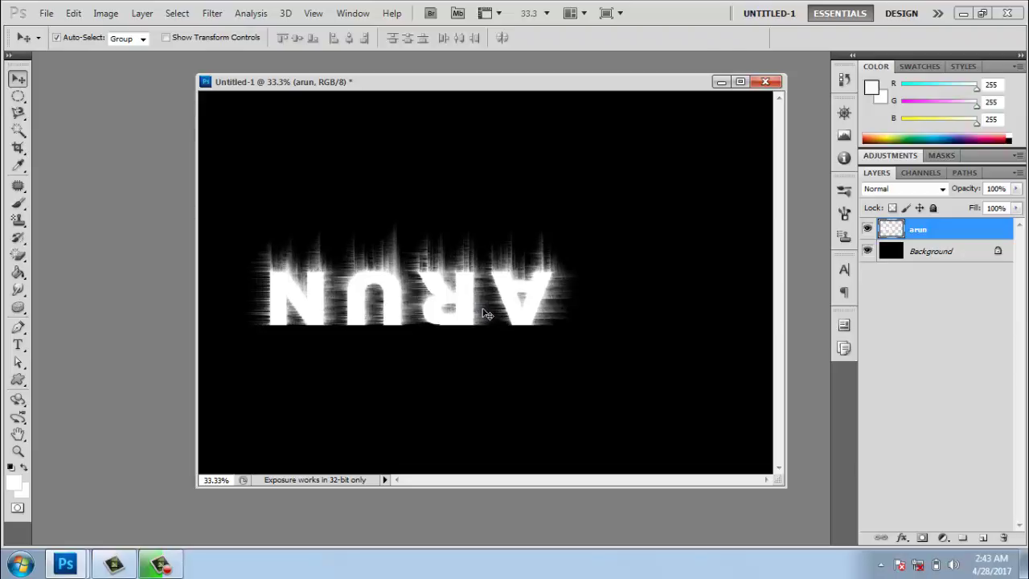
key("ctrl+t")
Rotate ARUN a further 90° clockwise and add two Wind passes to the last side
right_click(483, 310)
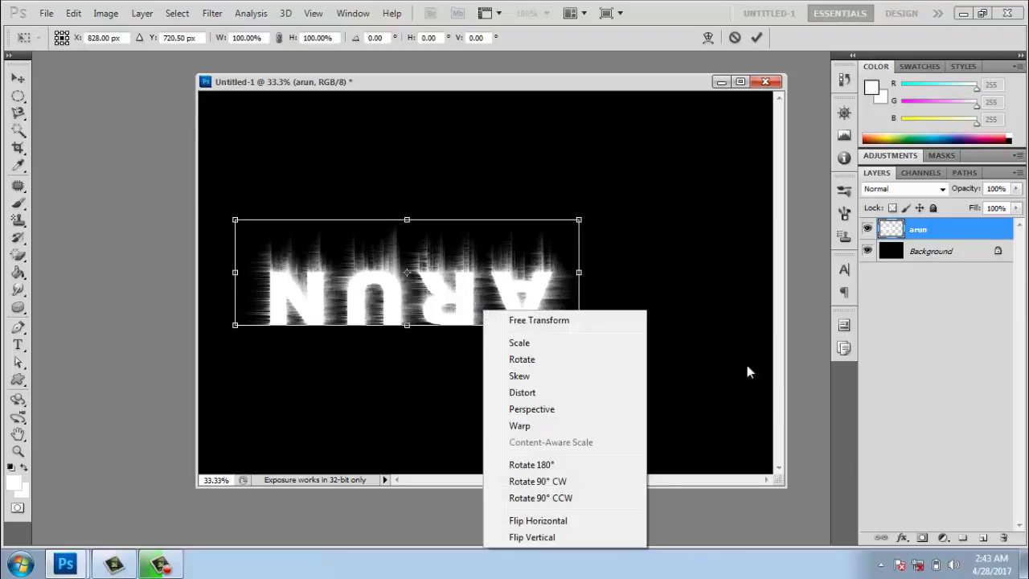
left_click(524, 480)
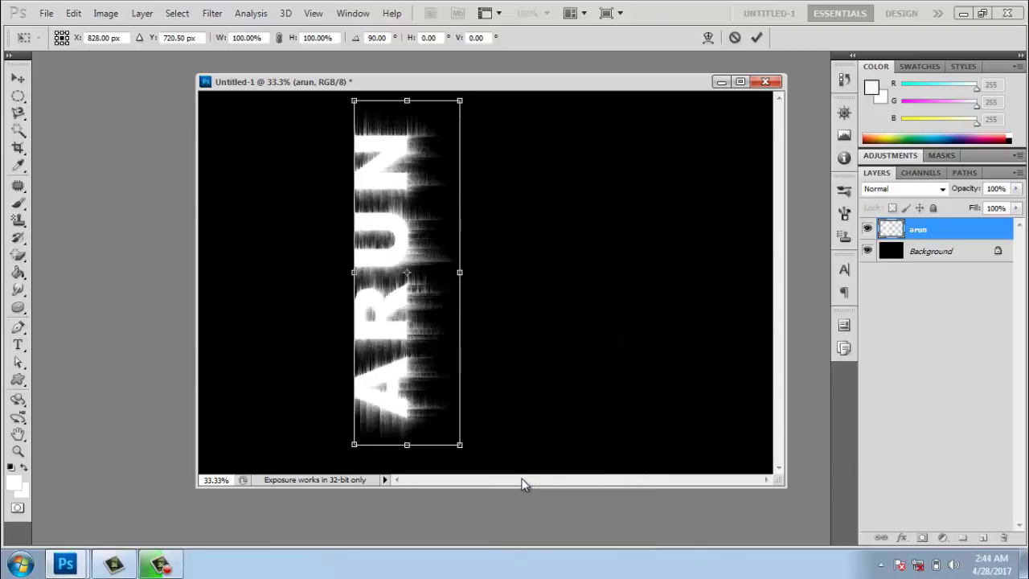
key("Return")
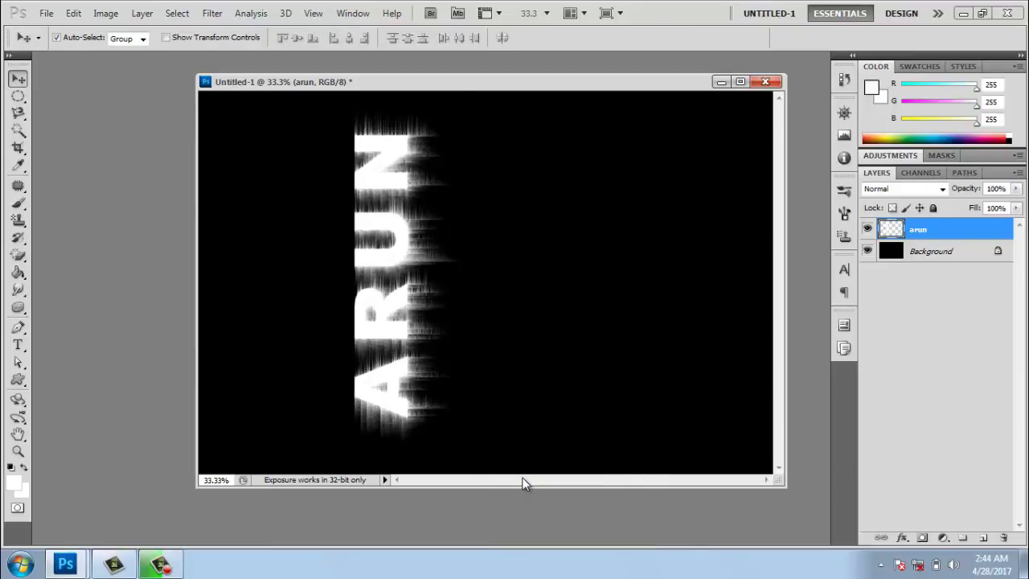
key("ctrl+f")
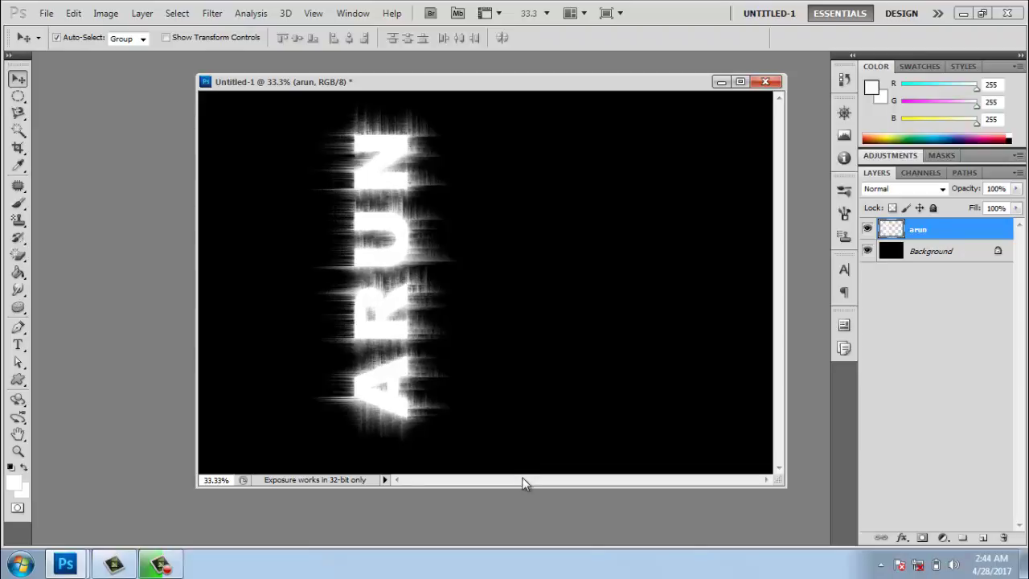
key("ctrl+f")
key("ctrl+f")
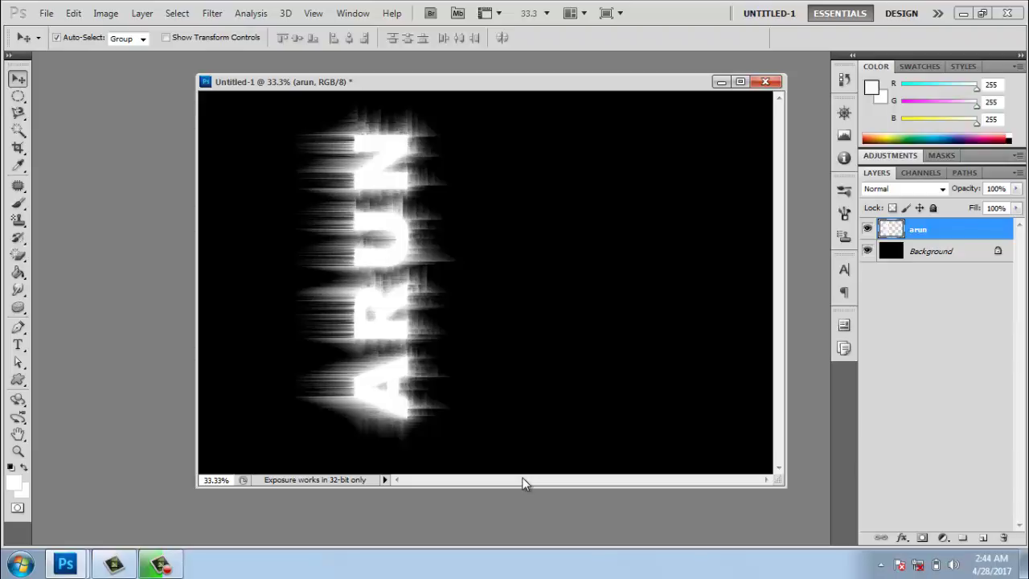
key("ctrl+f")
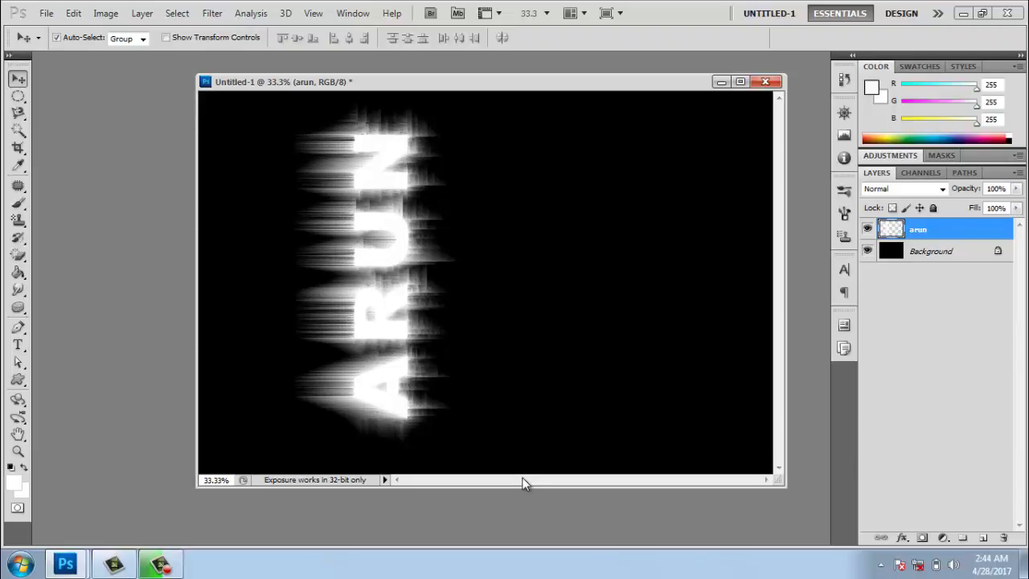
key("ctrl+z")
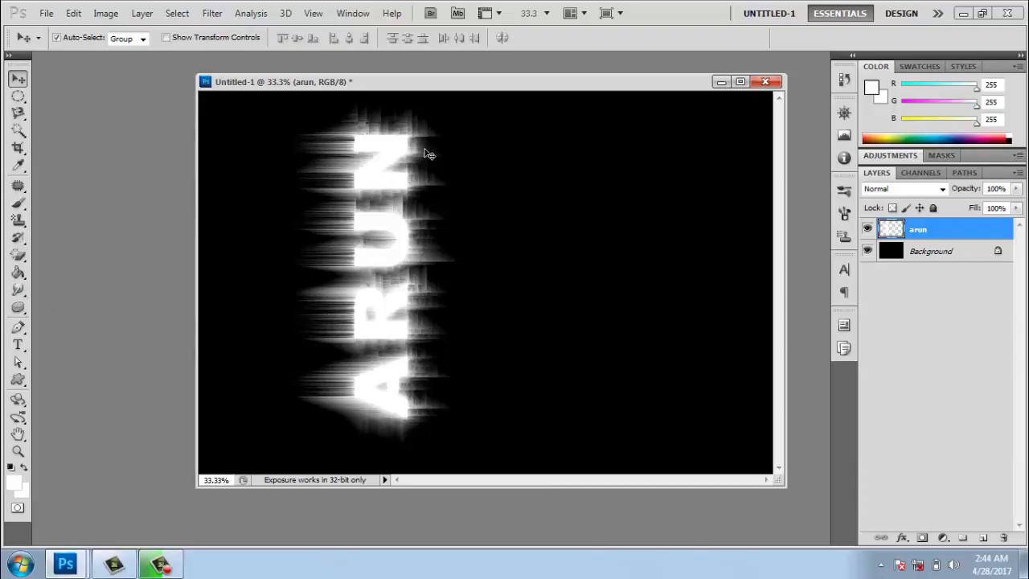
Rotate ARUN back to horizontal and move it near the canvas centre
key("ctrl+t")
right_click(378, 199)
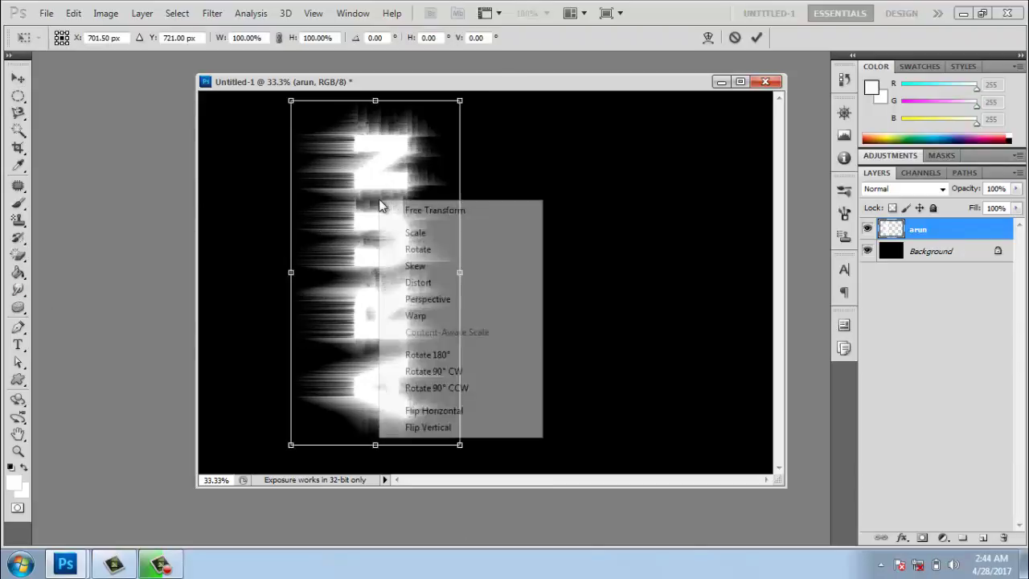
left_click(471, 371)
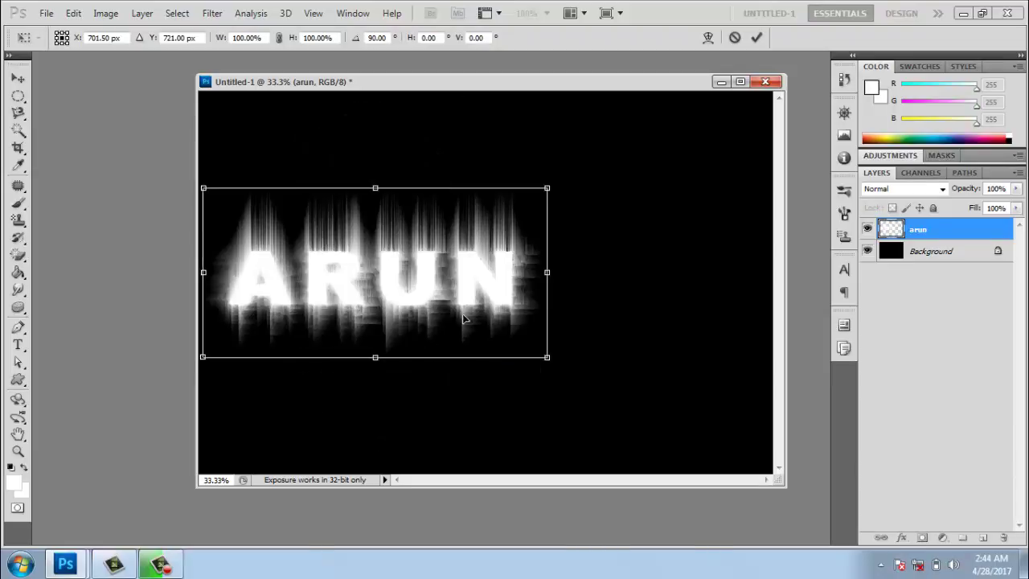
key("Return")
mouse_move(443, 279)
left_mouse_down()
mouse_move(530, 294)
mouse_move(579, 272)
left_mouse_up()
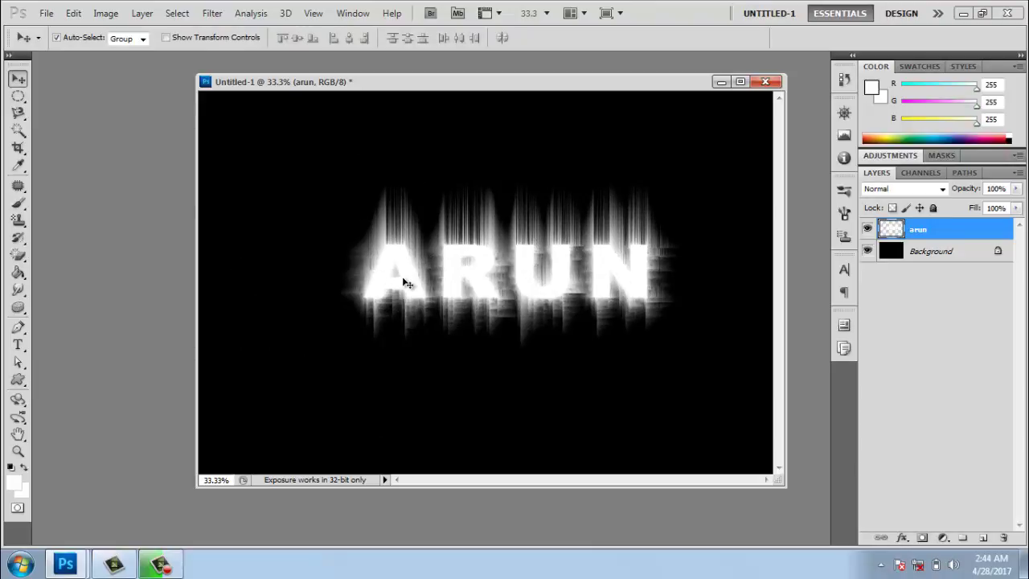
left_click_drag(402, 282, 381, 289)
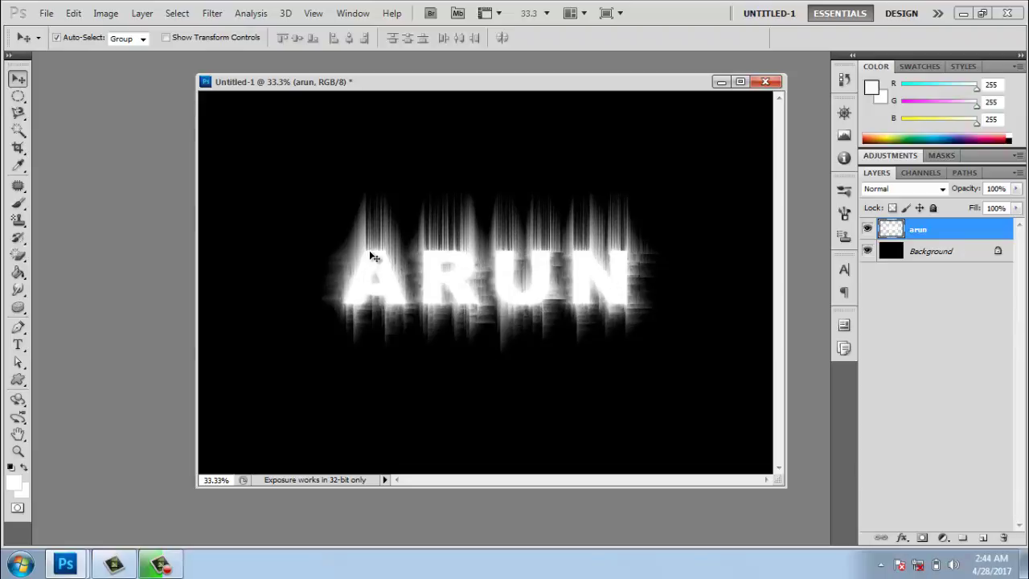
left_click_drag(518, 252, 452, 276)
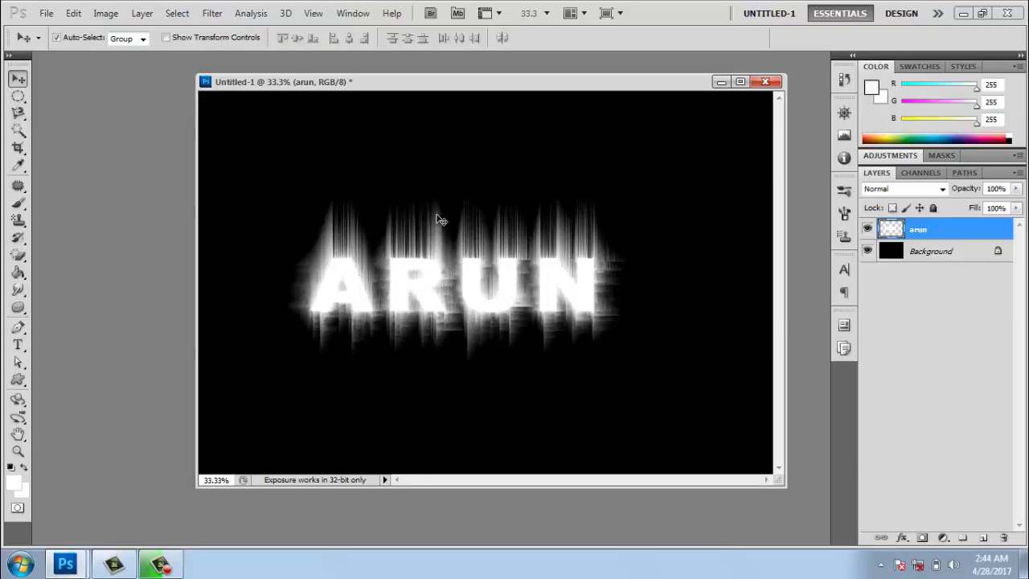
Apply a Ripple distortion to the ARUN text
left_click(210, 14)
mouse_move(226, 178)
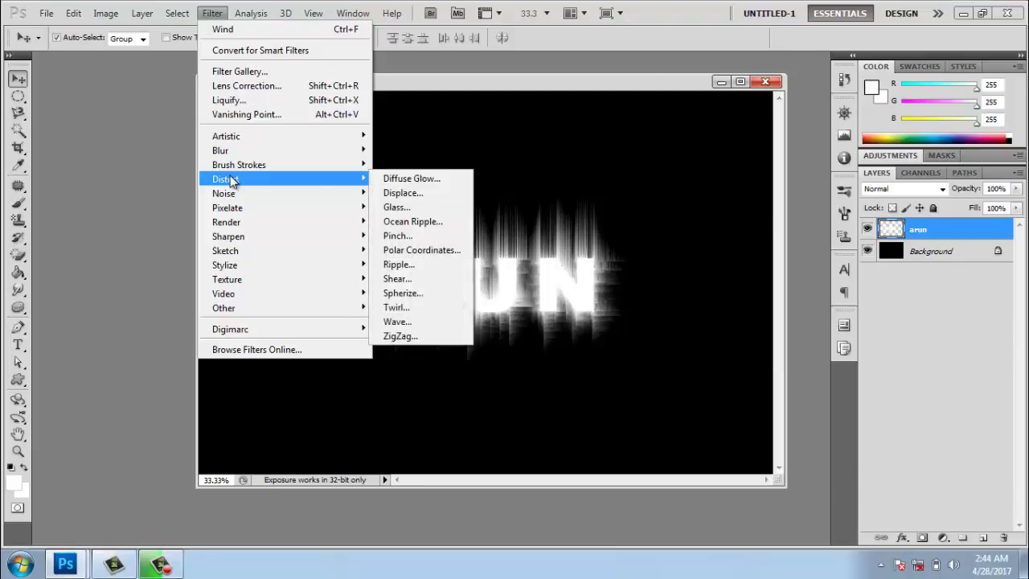
left_click(421, 264)
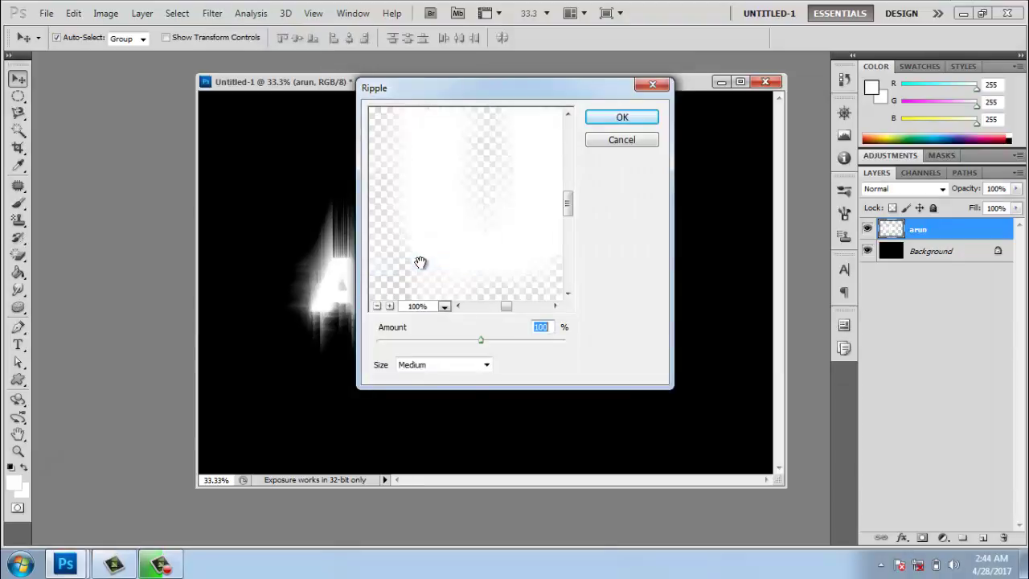
left_click(622, 117)
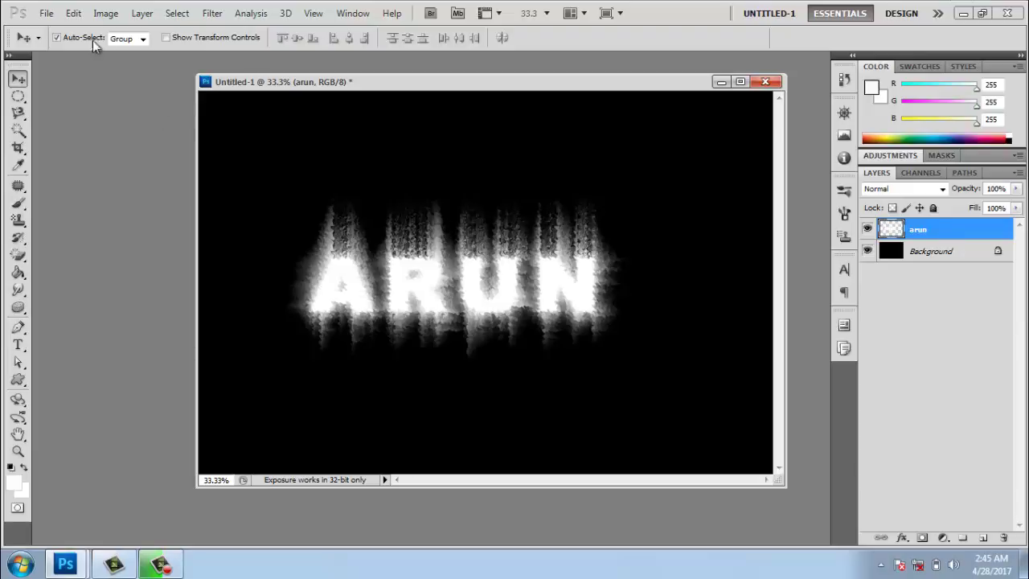
Convert the image to Grayscale, flattening layers and discarding colour information
left_click(99, 14)
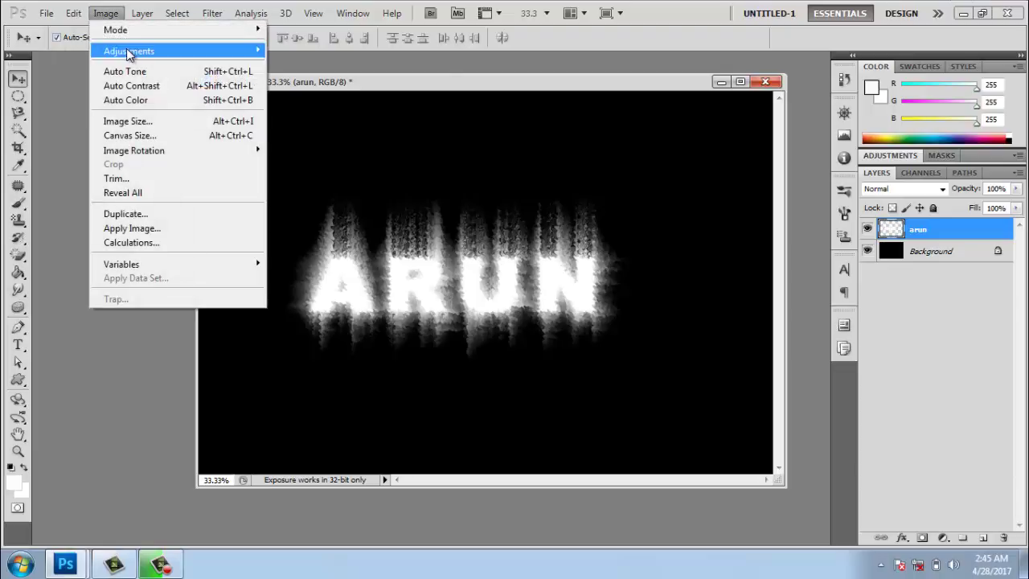
mouse_move(115, 29)
left_click(332, 43)
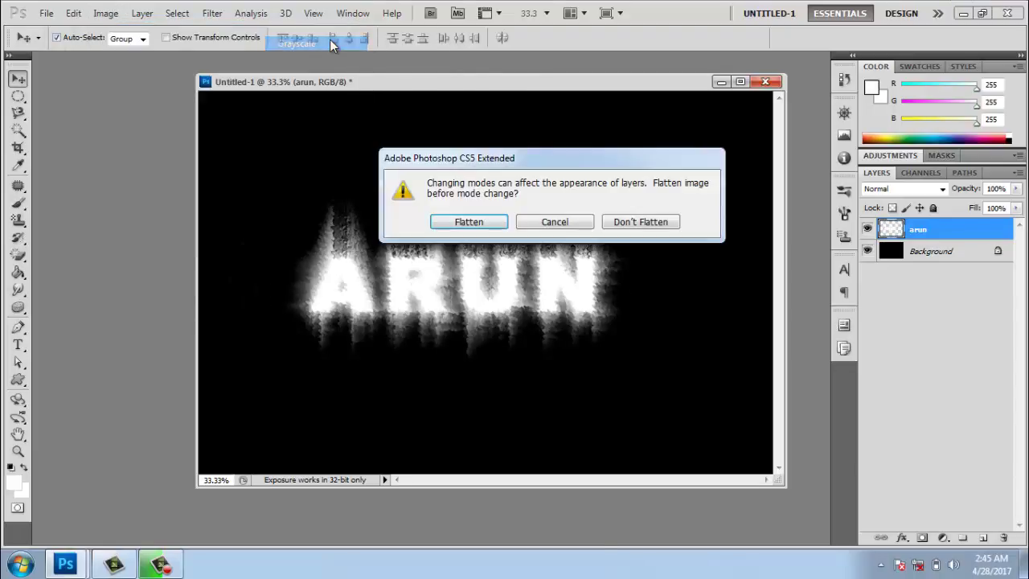
left_click(483, 231)
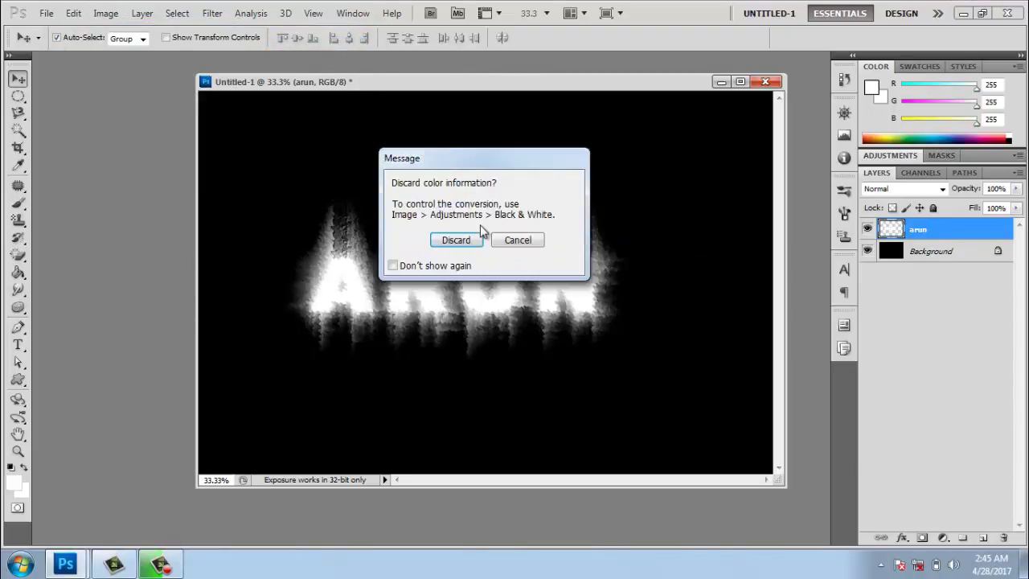
left_click(462, 238)
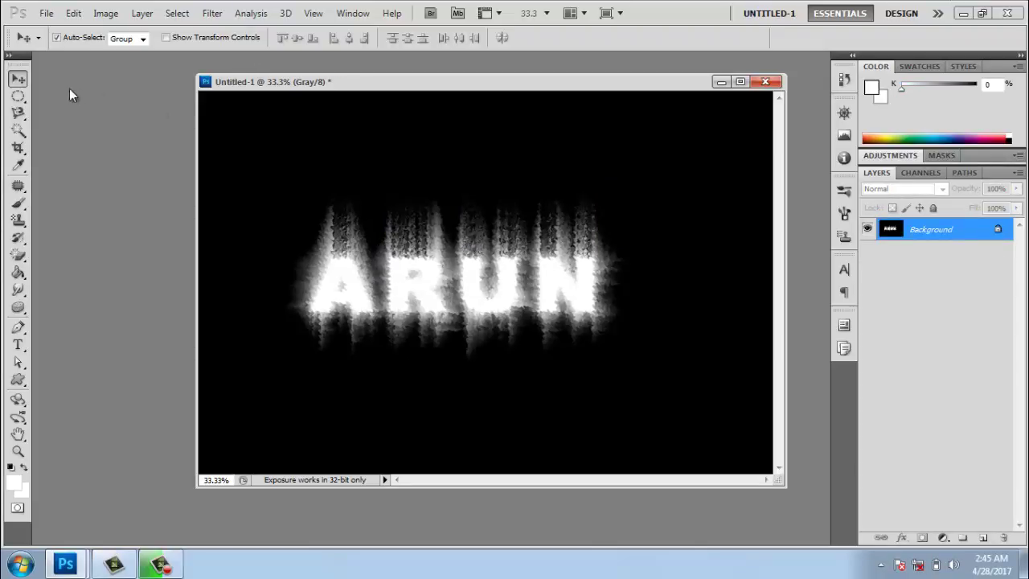
Convert the image to Indexed Color and apply the Black Body color table
left_click(107, 15)
mouse_move(115, 30)
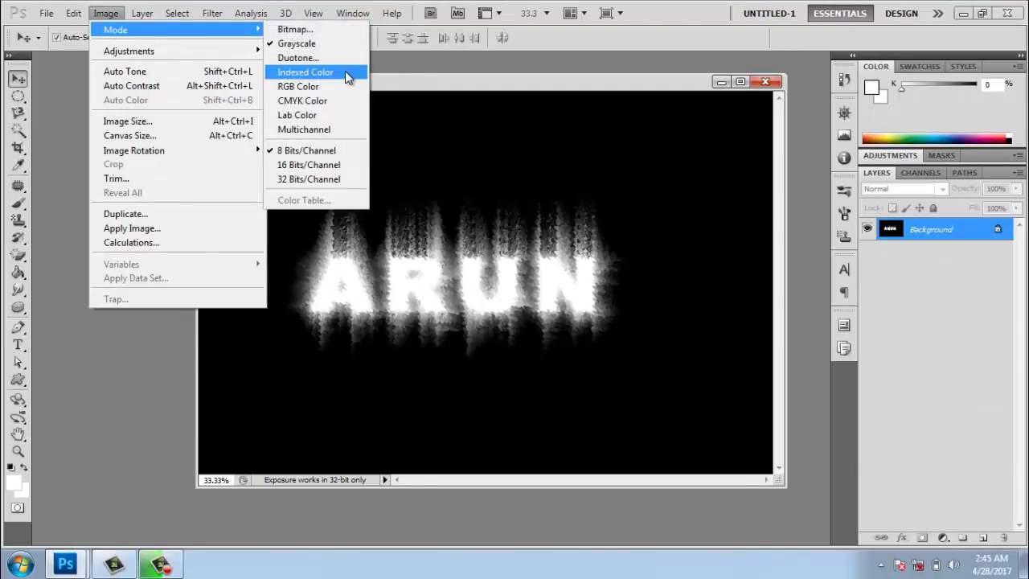
left_click(348, 76)
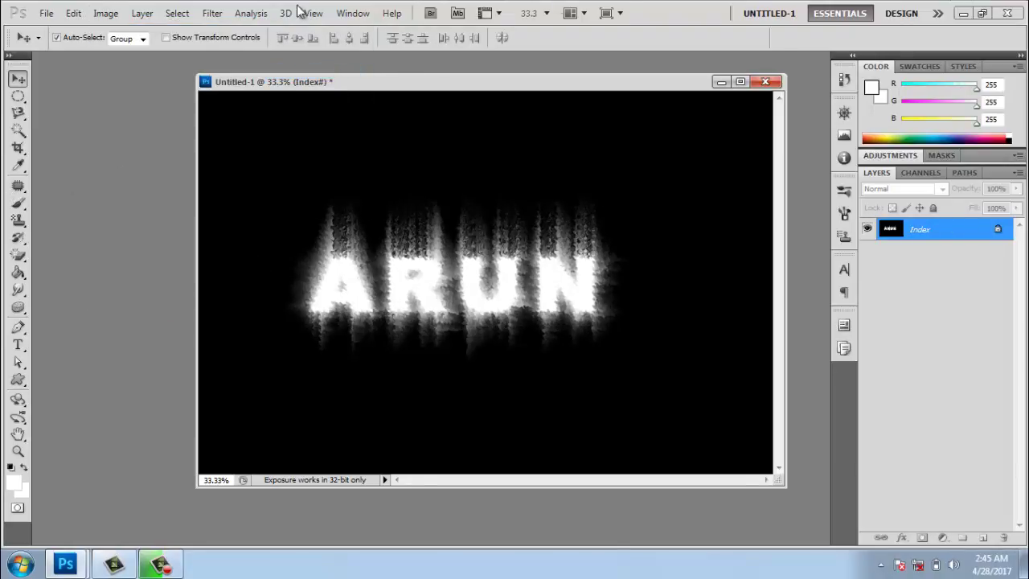
left_click(106, 13)
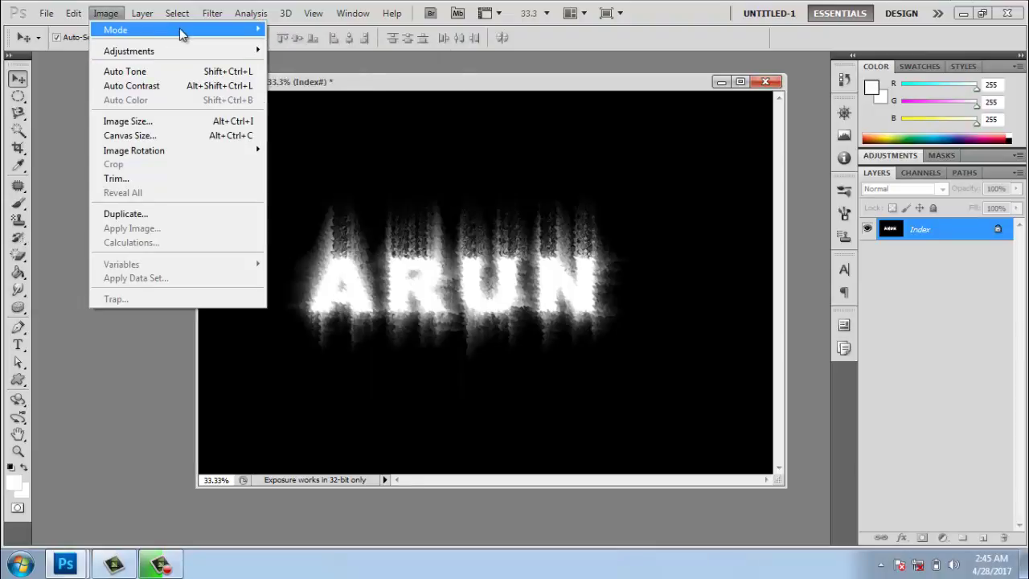
mouse_move(129, 30)
left_click(309, 201)
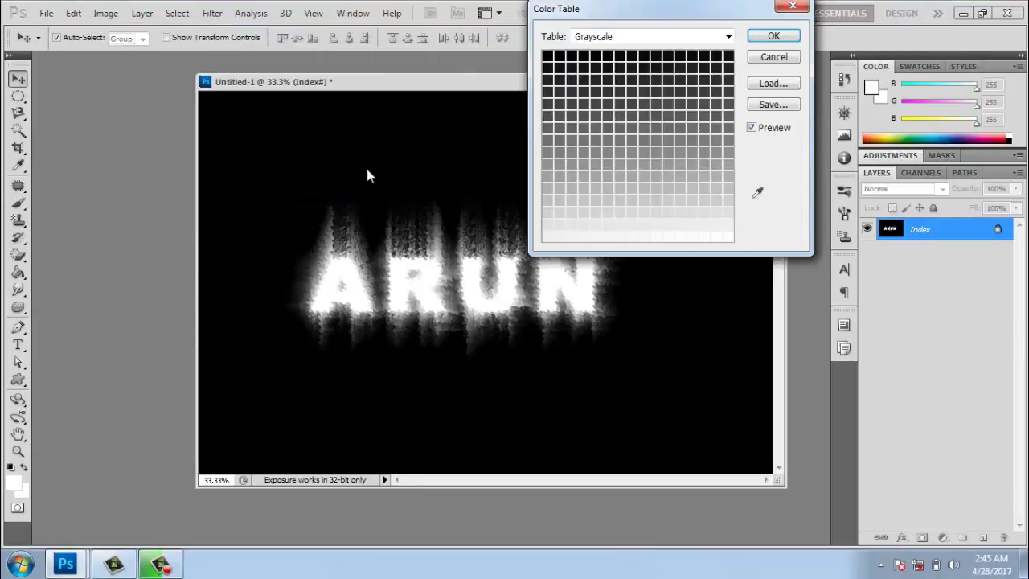
left_click(653, 38)
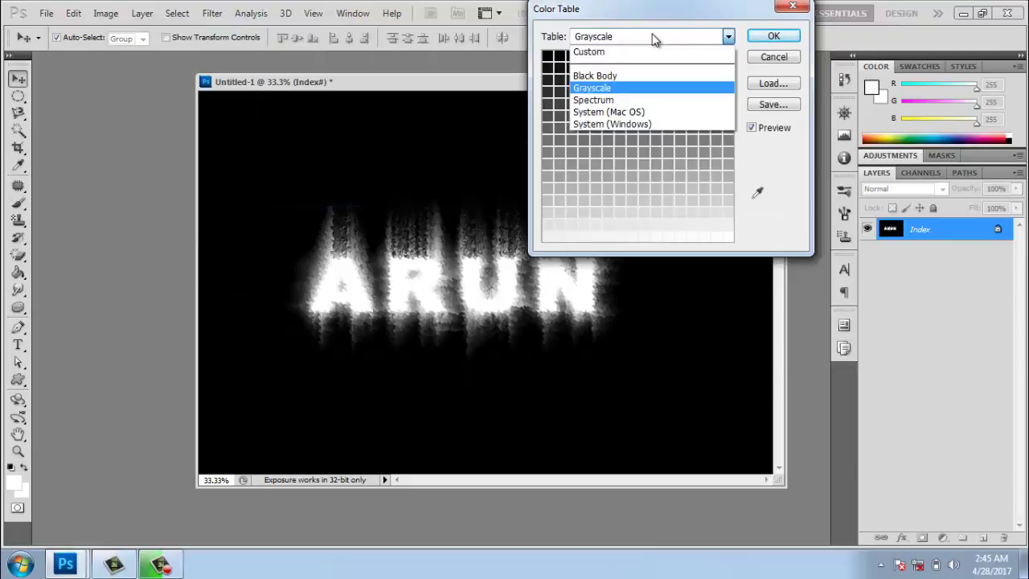
left_click(601, 78)
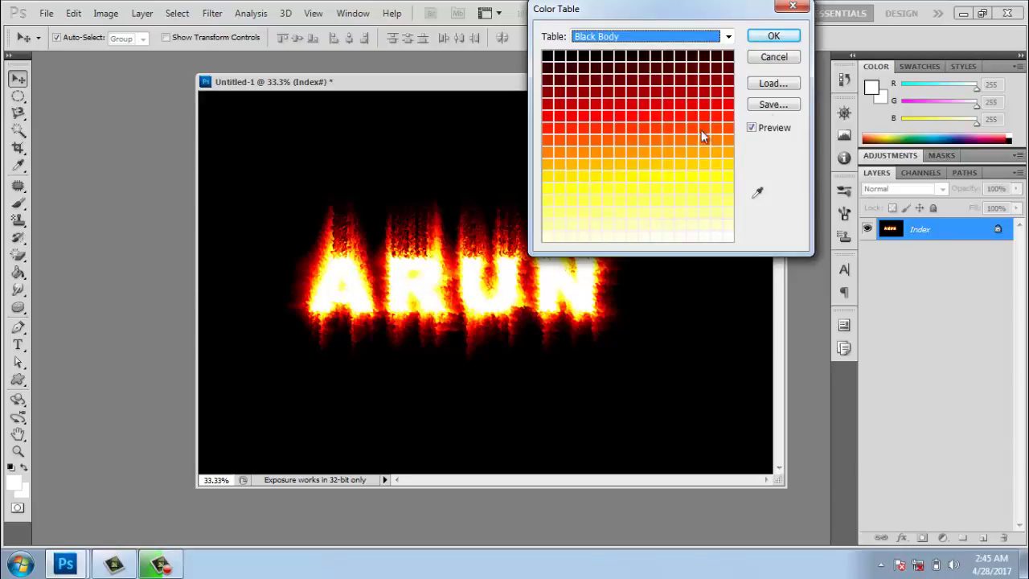
left_click(773, 37)
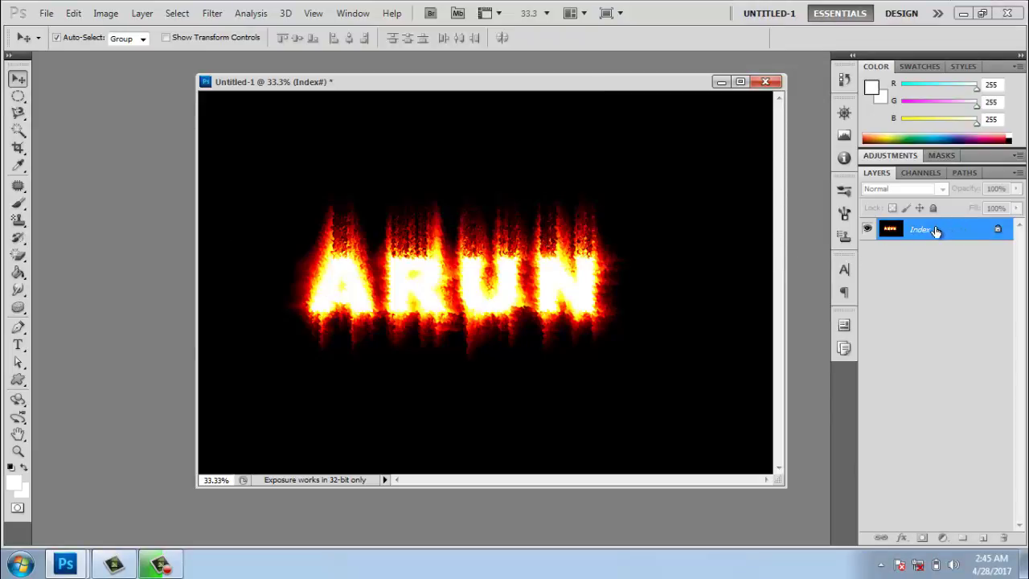
Convert the image back to RGB and add a new 'ARUN' text layer
left_click(102, 17)
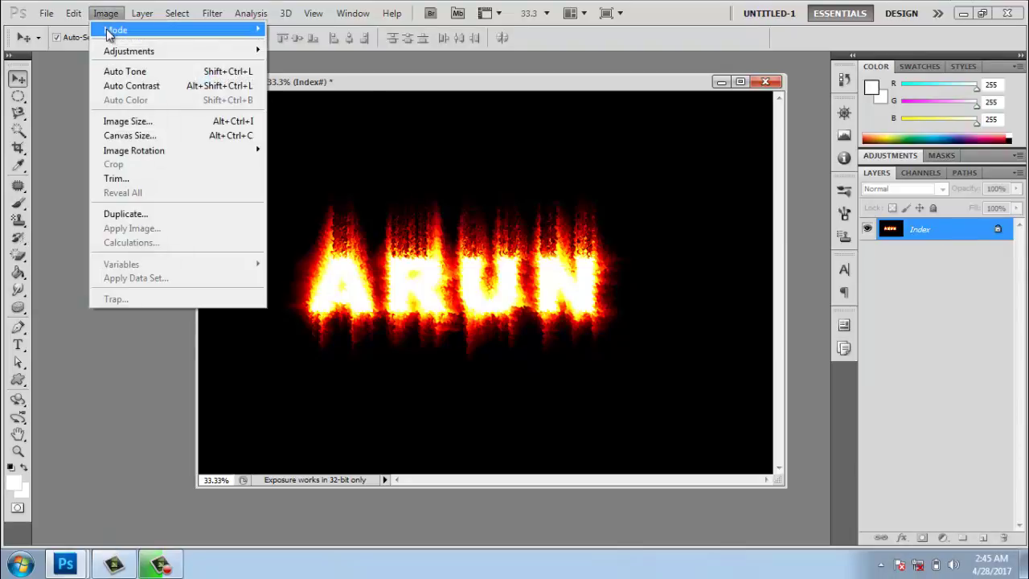
mouse_move(116, 29)
left_click(315, 90)
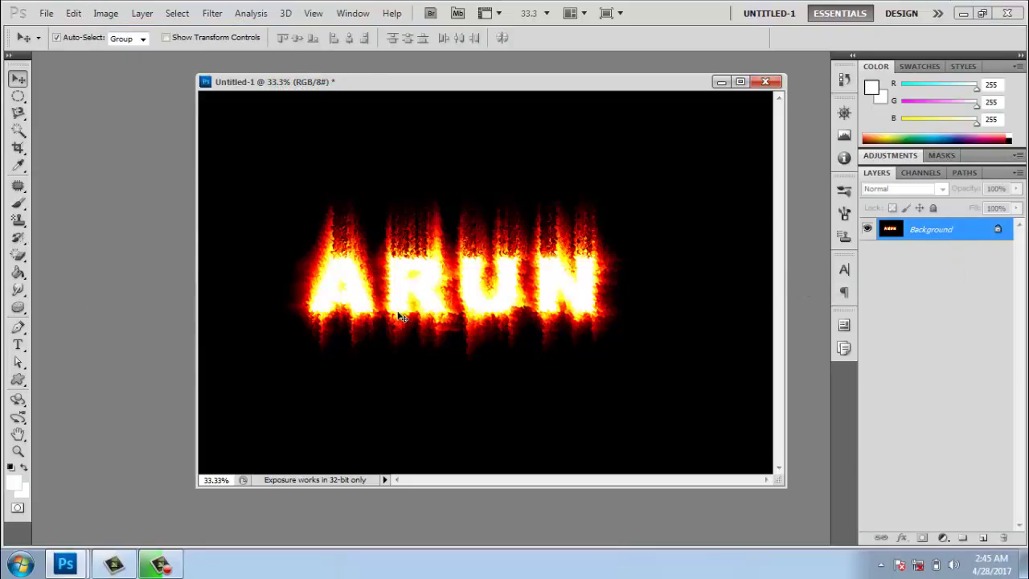
key("t")
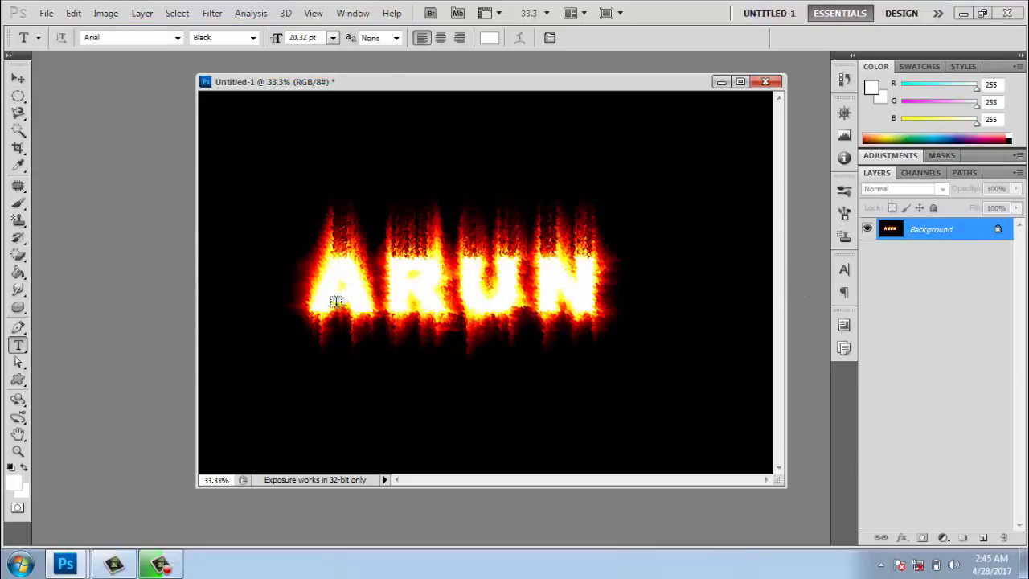
left_click(336, 302)
type("A")
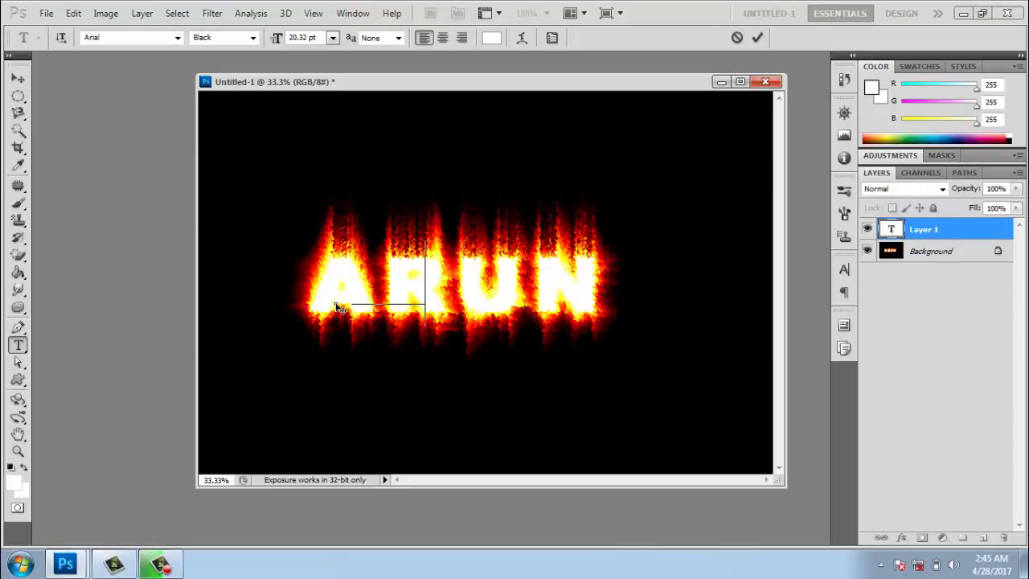
type("RUN")
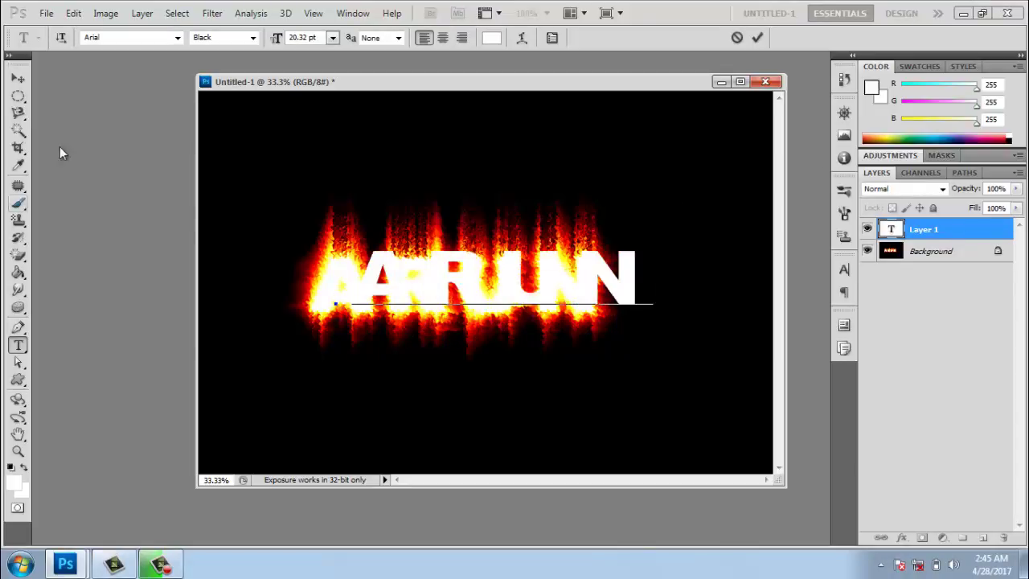
left_click(18, 78)
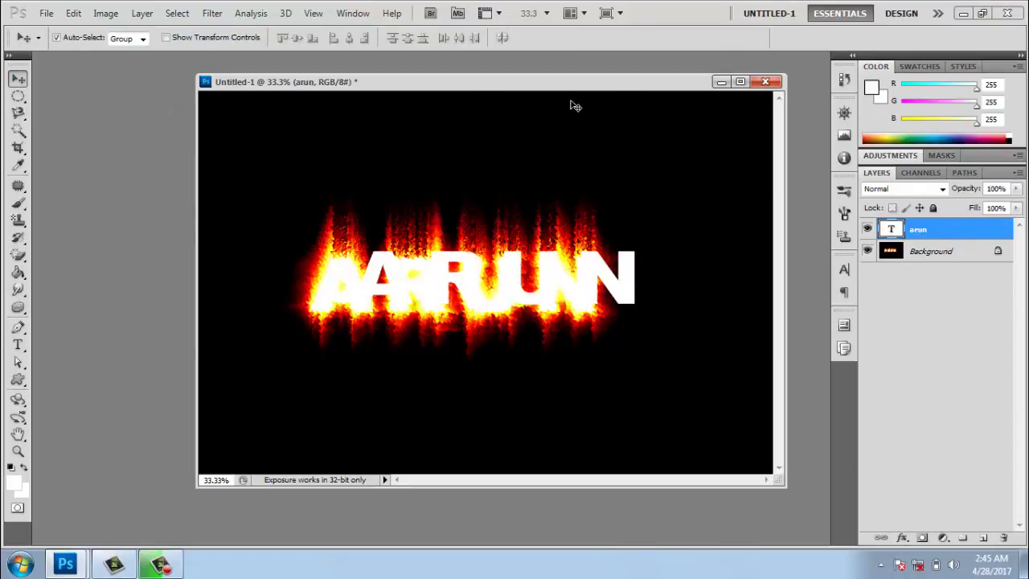
Colour the new ARUN text black and move it over the flaming letters
key("t")
left_click(489, 38)
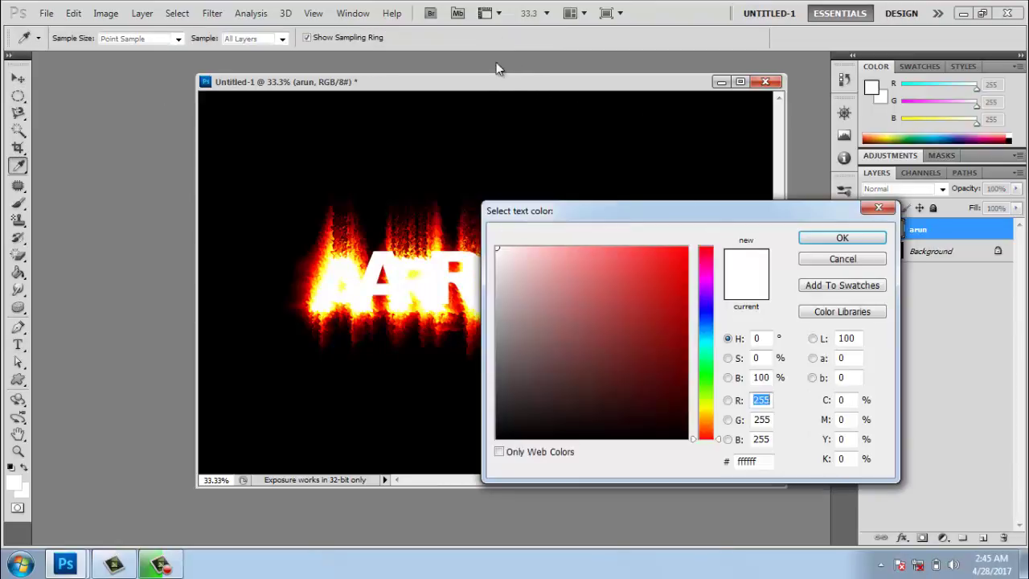
mouse_move(597, 259)
left_mouse_down()
mouse_move(635, 280)
mouse_move(730, 227)
left_mouse_up()
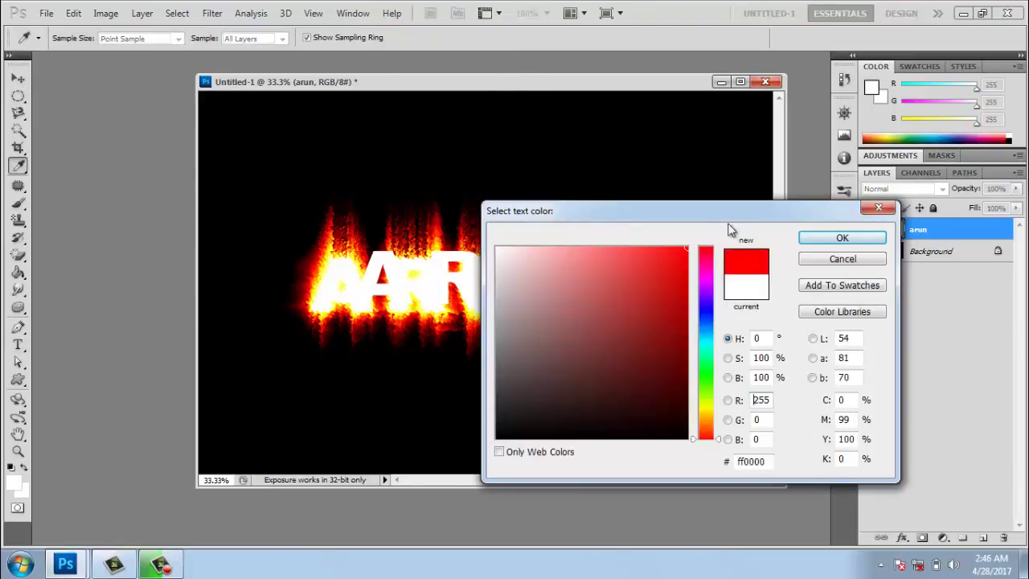
left_click_drag(732, 488, 727, 482)
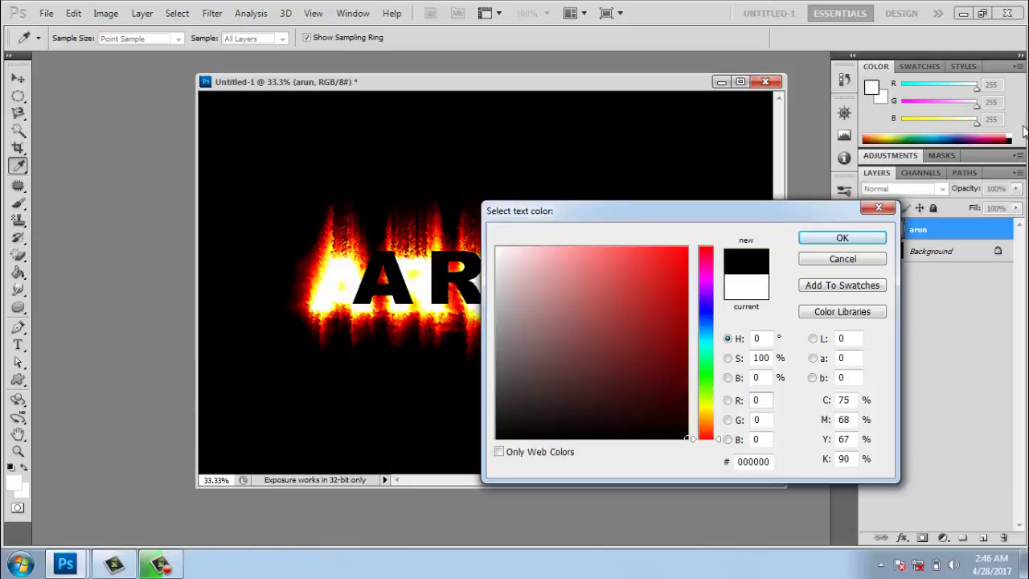
left_click(840, 241)
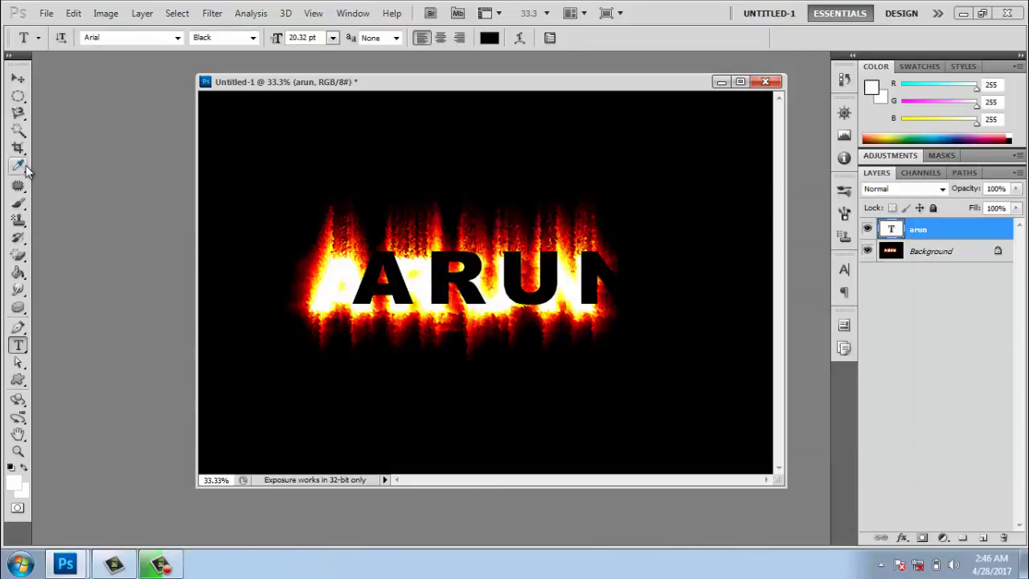
left_click(19, 80)
left_click_drag(463, 288, 418, 293)
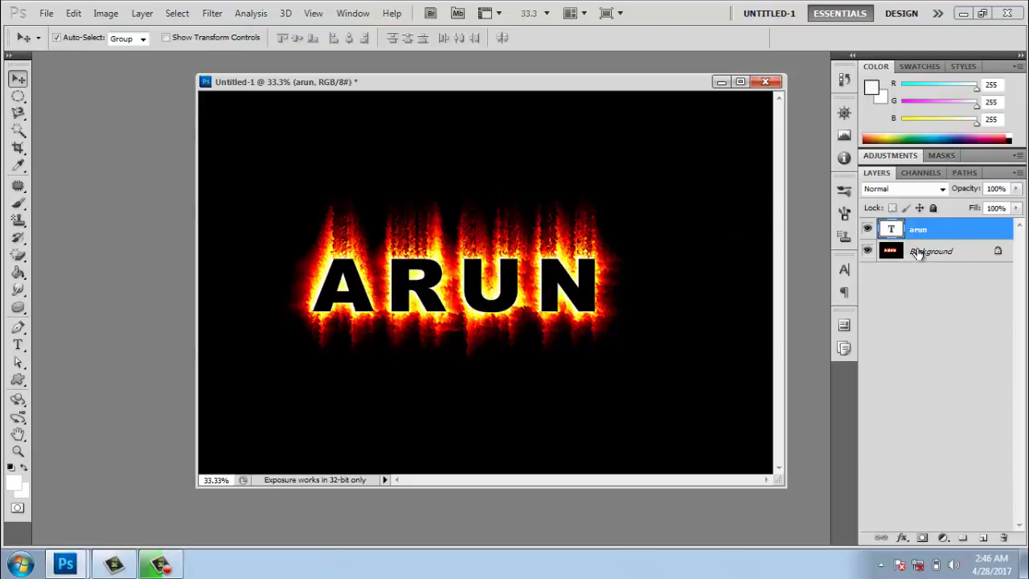
Liquify the Background flames above A, R, U and N upward
left_click(917, 253)
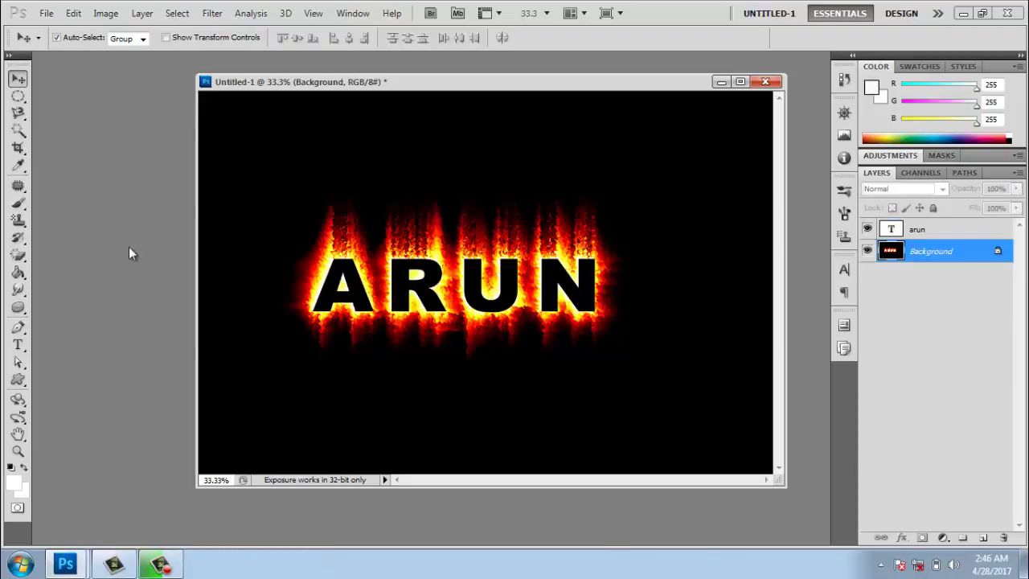
left_click(202, 14)
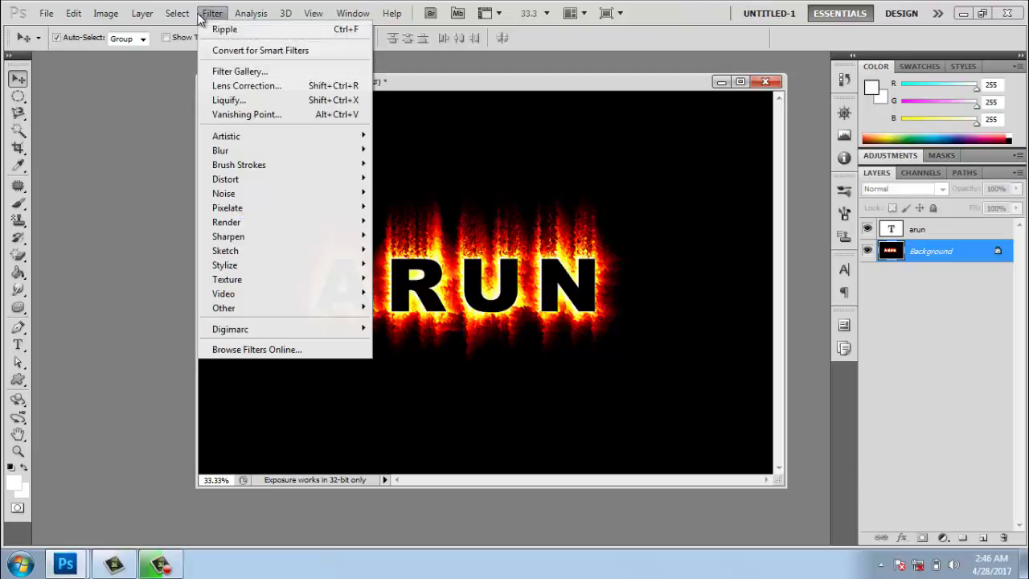
left_click(253, 102)
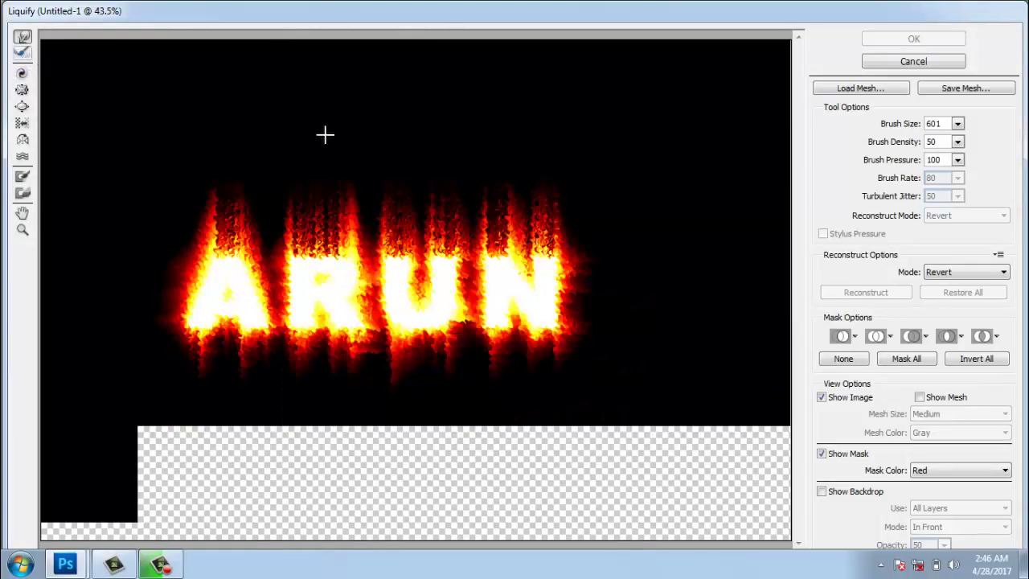
left_click_drag(225, 198, 223, 184)
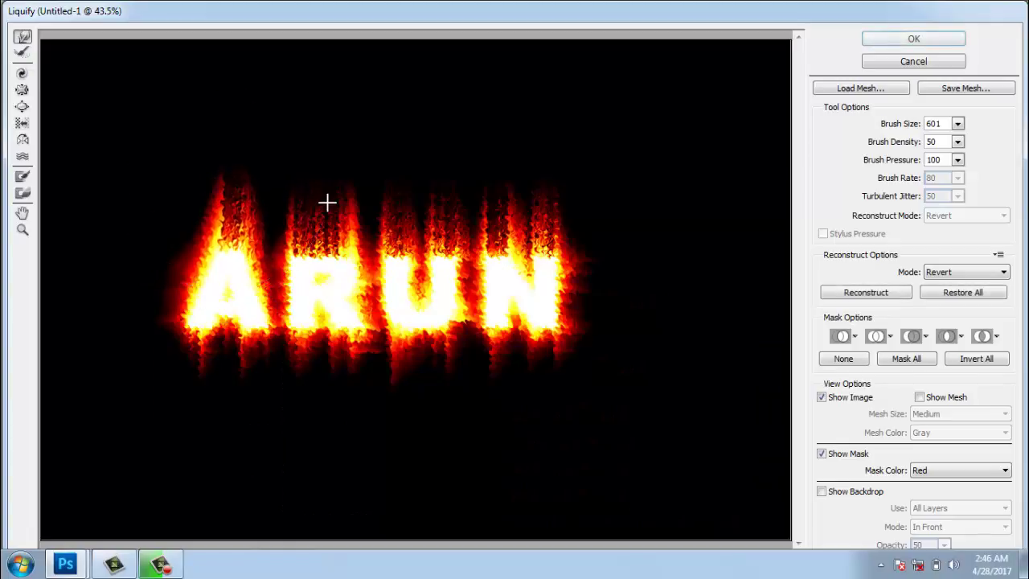
mouse_move(337, 199)
left_mouse_down()
mouse_move(423, 212)
mouse_move(579, 209)
left_mouse_up()
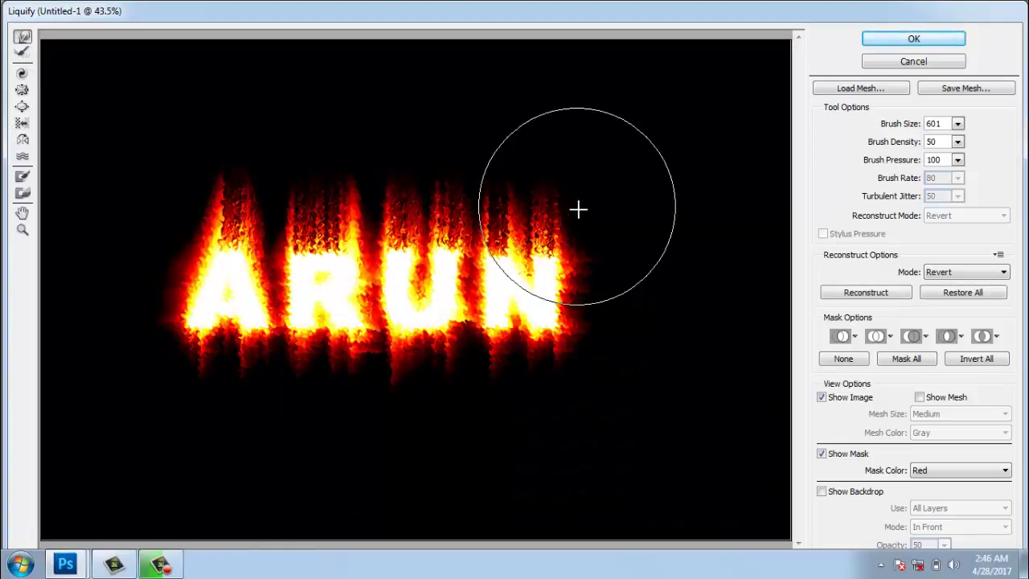
left_click_drag(506, 222, 528, 191)
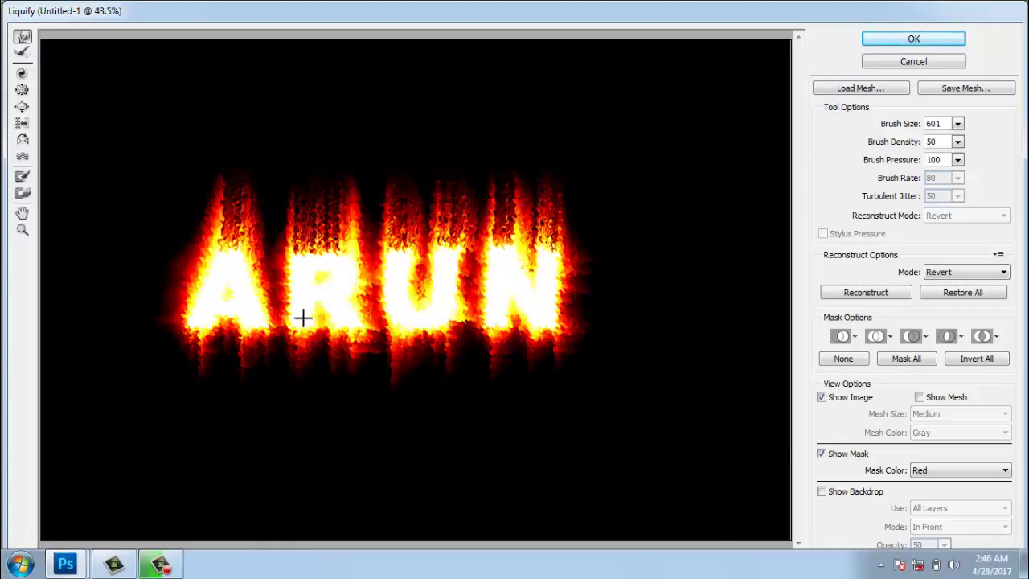
Pull the A flames into a point, apply Liquify, and close the document
left_click_drag(224, 307, 215, 298)
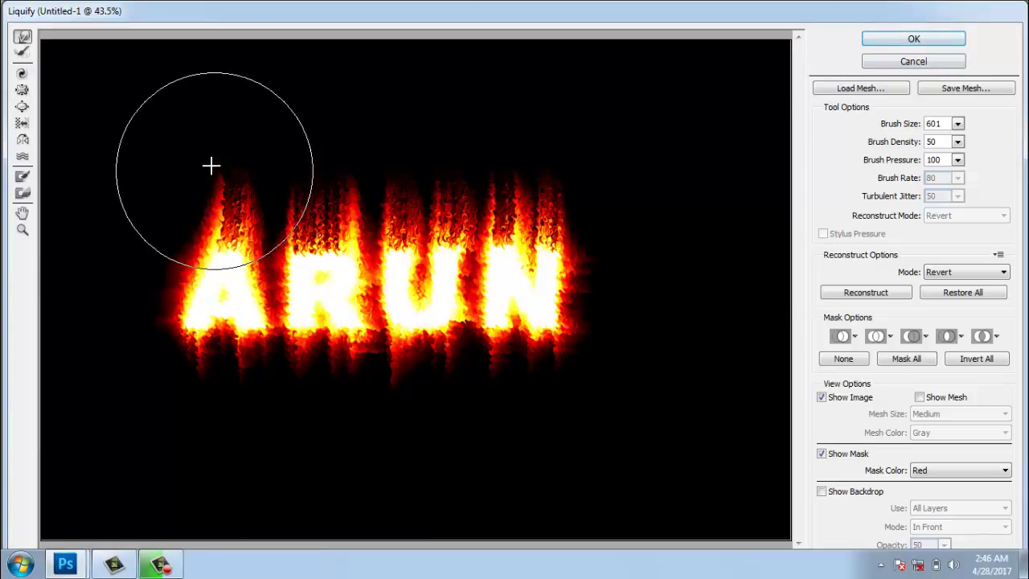
mouse_move(211, 165)
left_mouse_down()
mouse_move(220, 144)
mouse_move(247, 133)
left_mouse_up()
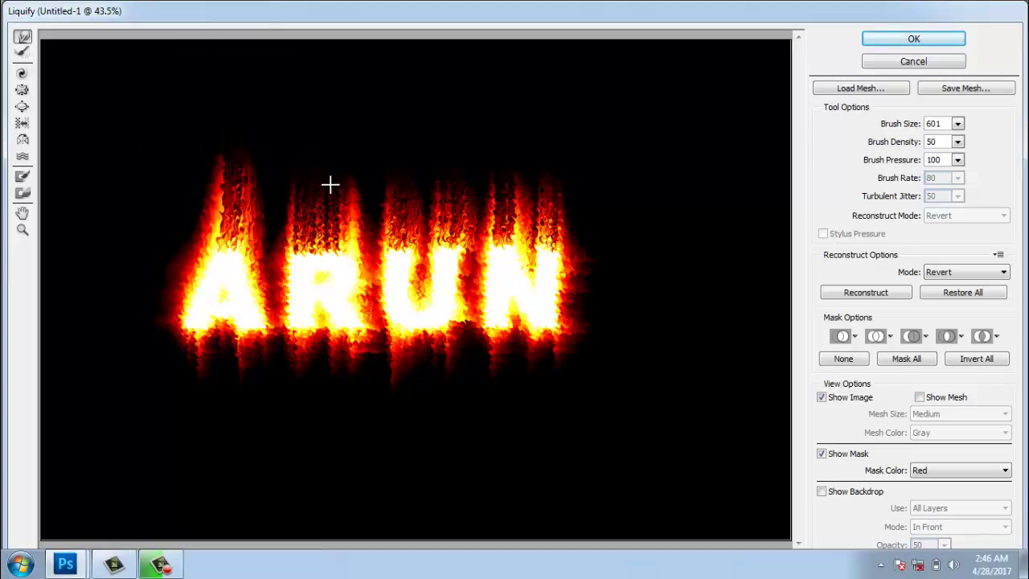
left_click(916, 39)
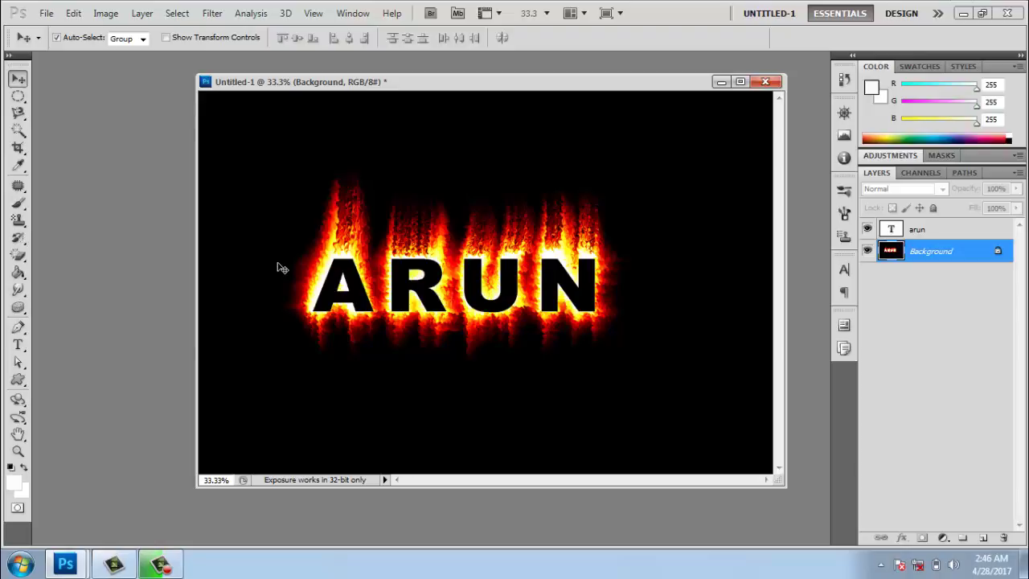
left_click(774, 84)
Discard the fire-text changes and create a new 3 x 2 inch, 300-resolution document
left_click(520, 225)
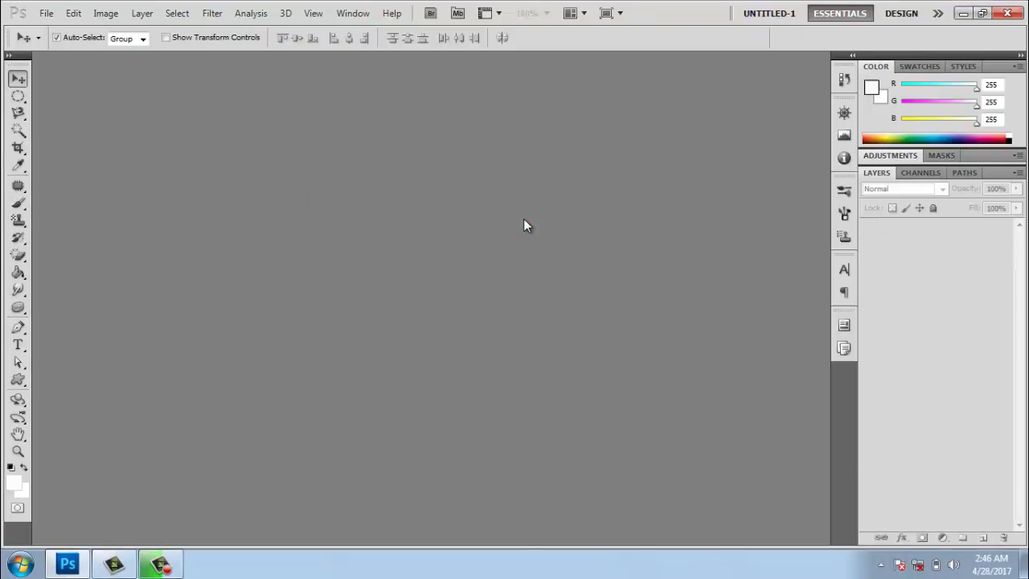
key("ctrl+n")
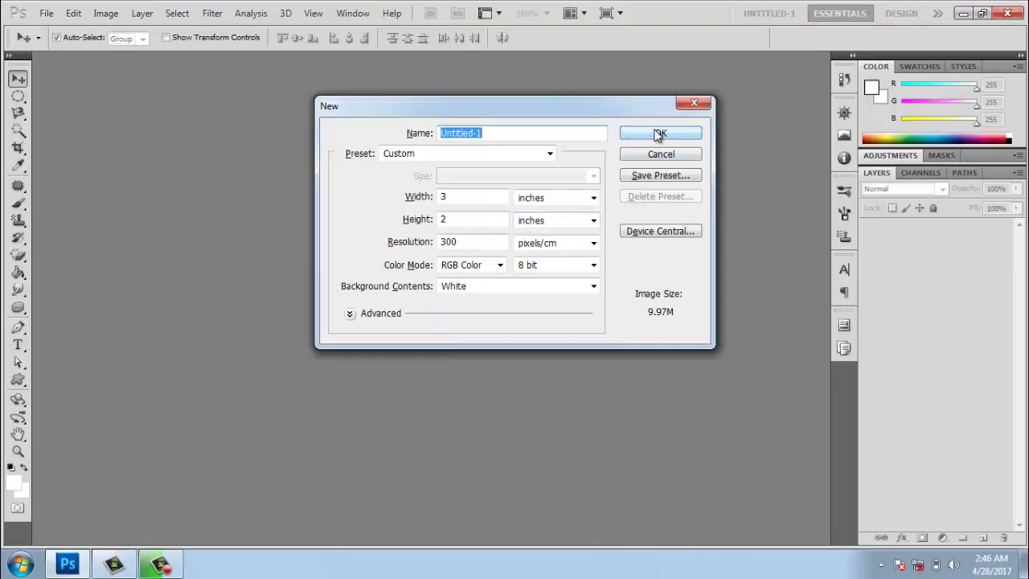
left_click(658, 133)
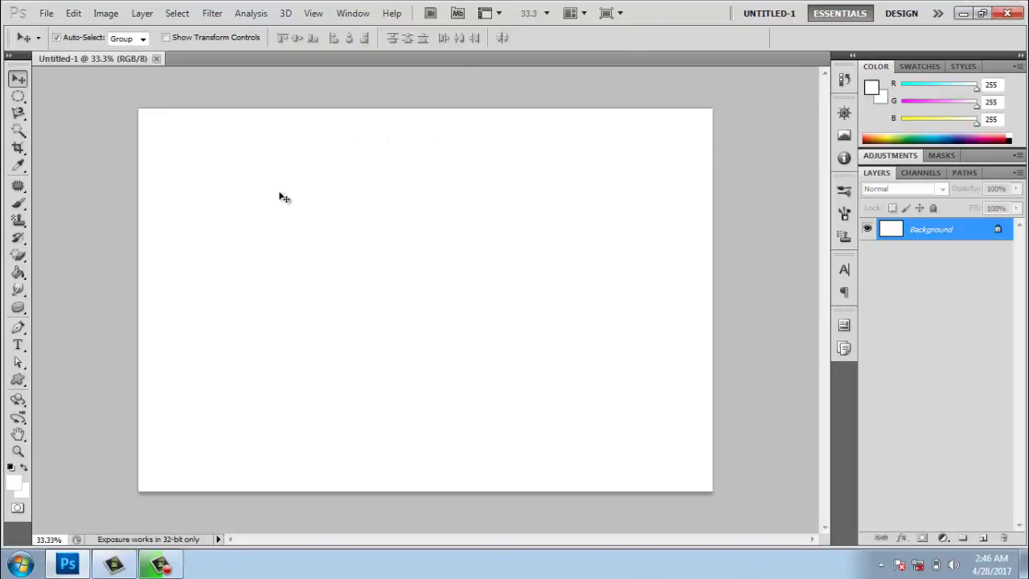
Reset default black and white colours and render Clouds across the canvas
left_click(10, 468)
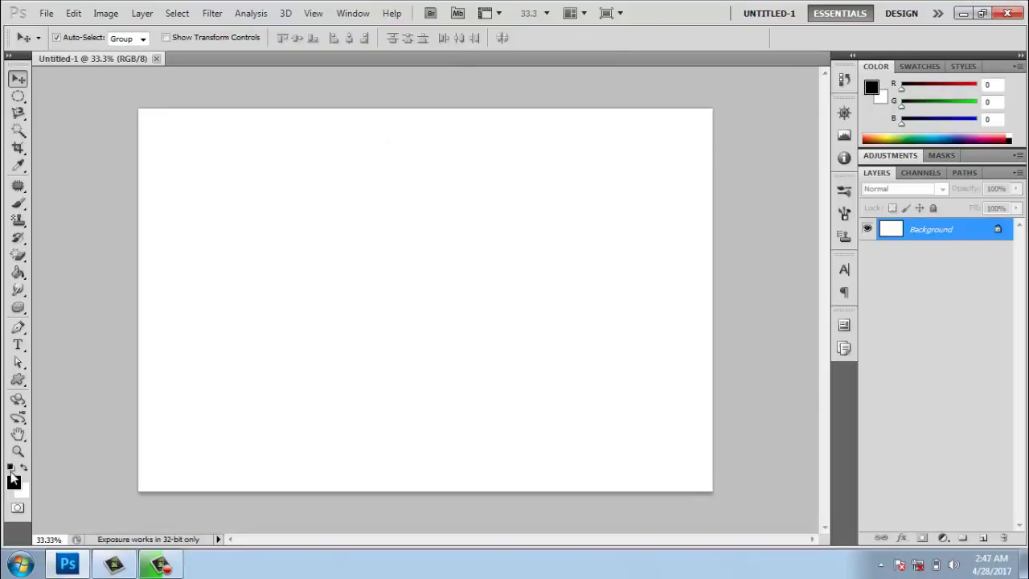
left_click(214, 14)
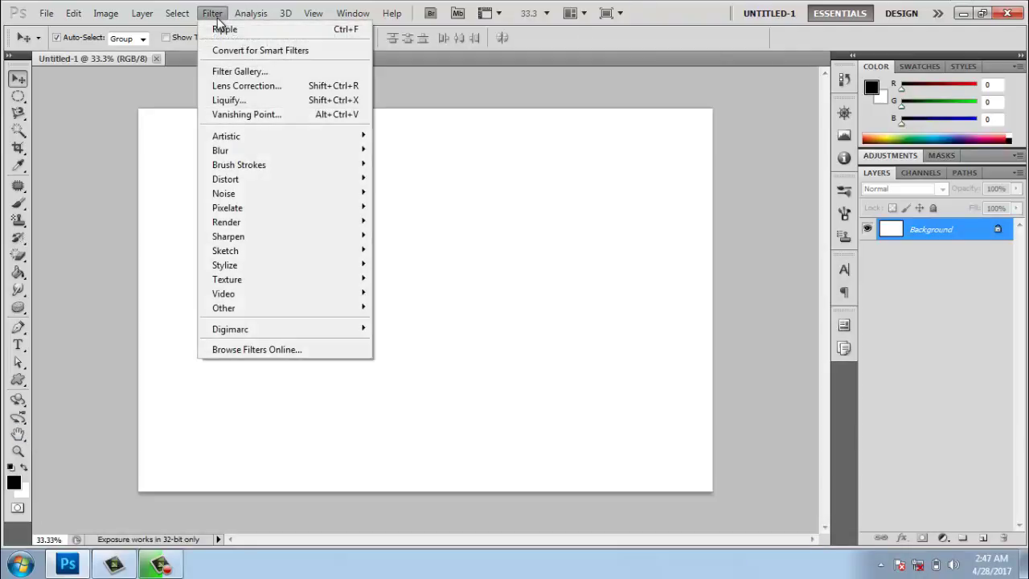
mouse_move(227, 221)
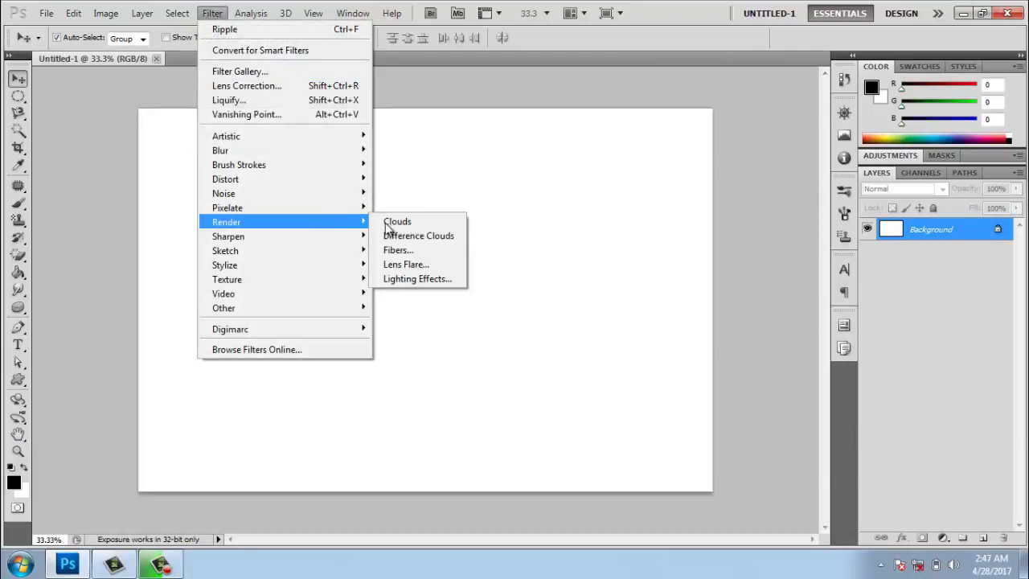
left_click(418, 222)
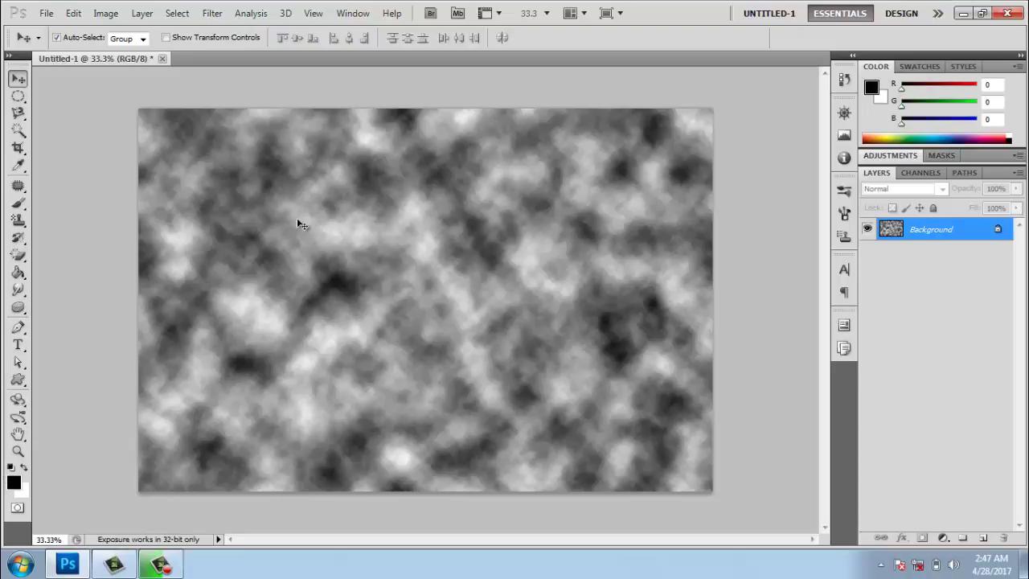
Render a Fibers texture at Variance 16, Strength 4, randomizing the pattern four times
left_click(211, 15)
mouse_move(226, 222)
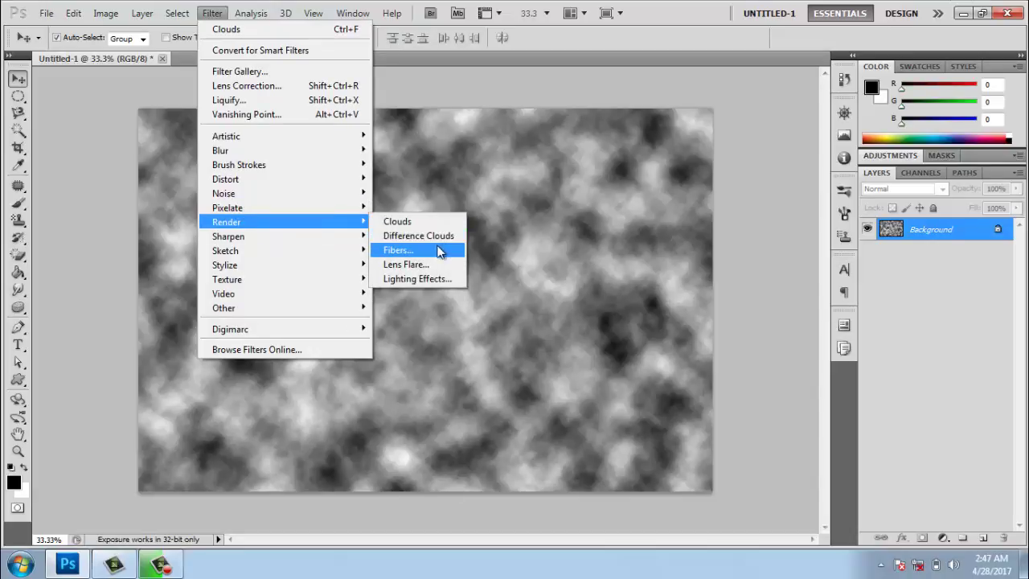
left_click(435, 255)
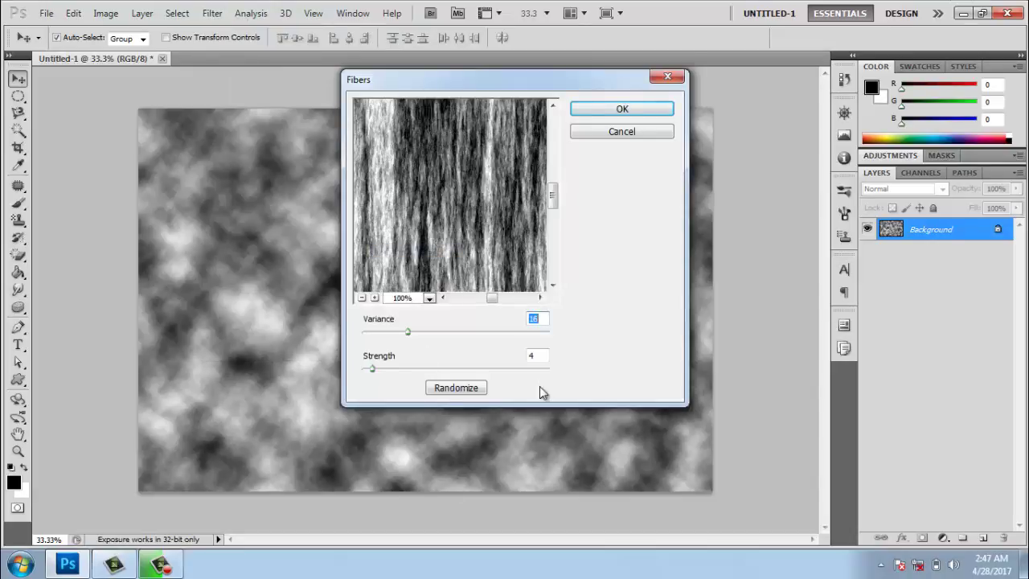
left_click(457, 390)
left_click(457, 391)
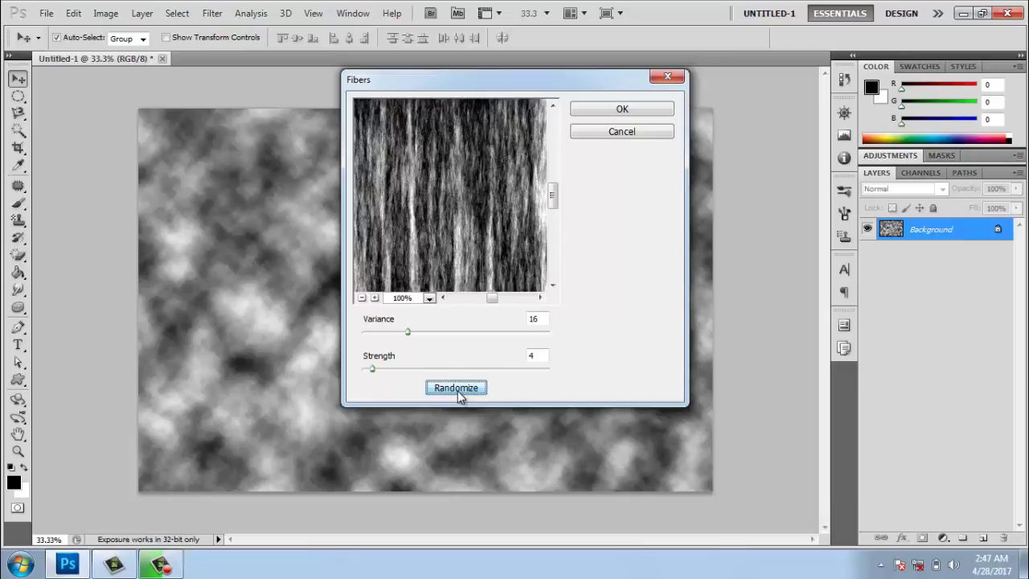
left_click(457, 391)
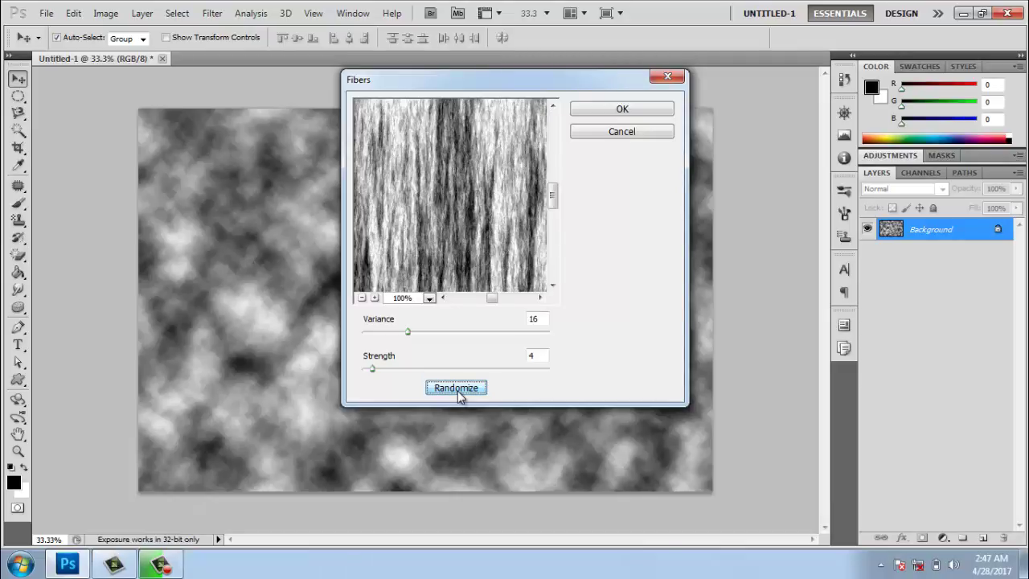
left_click(457, 391)
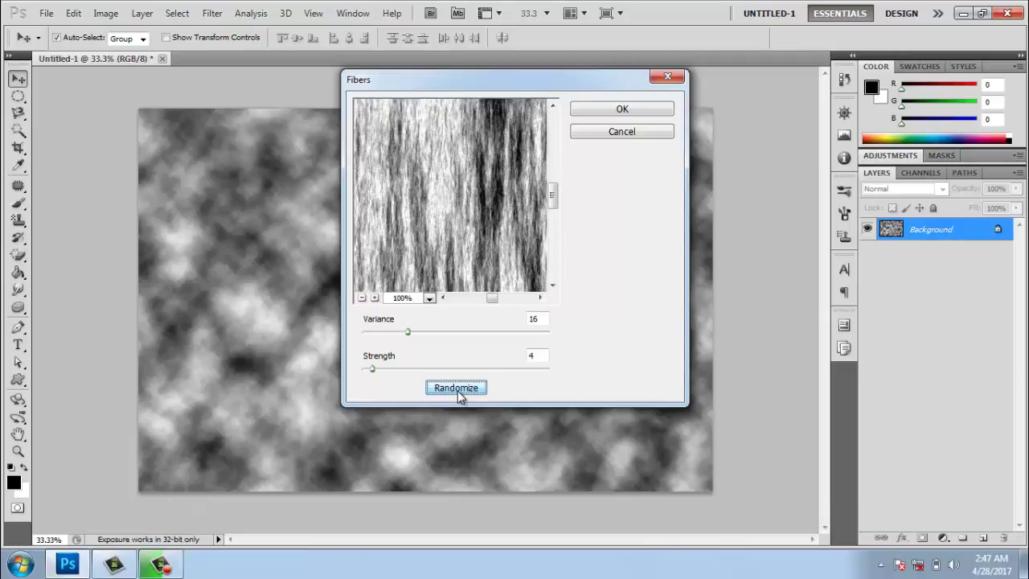
left_click(644, 112)
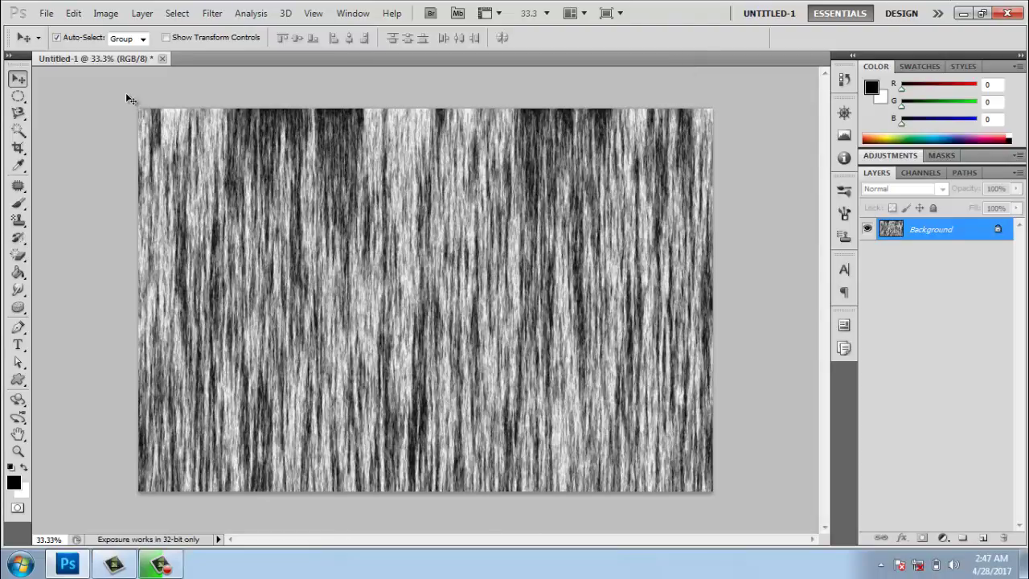
left_click(212, 13)
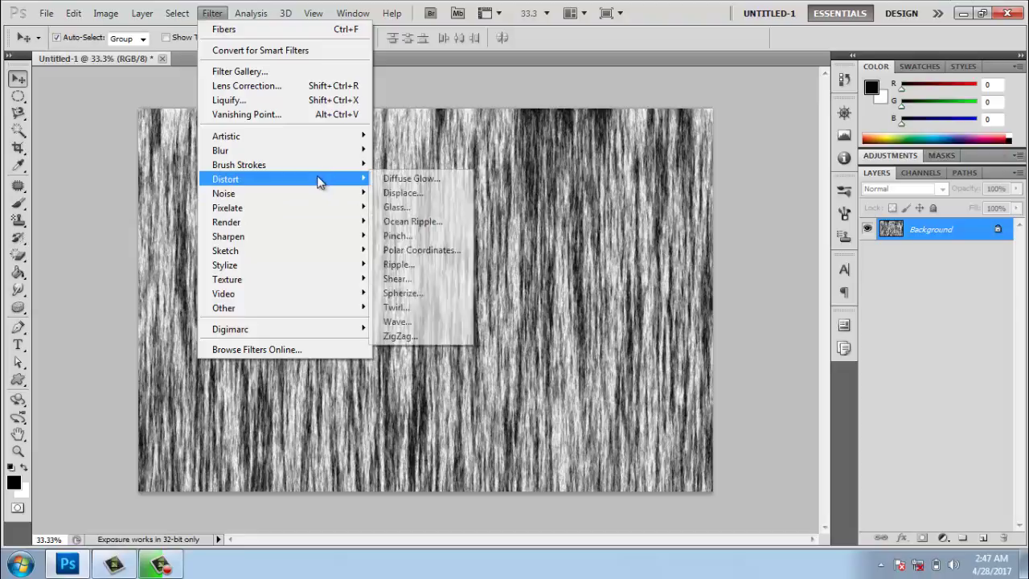
mouse_move(241, 150)
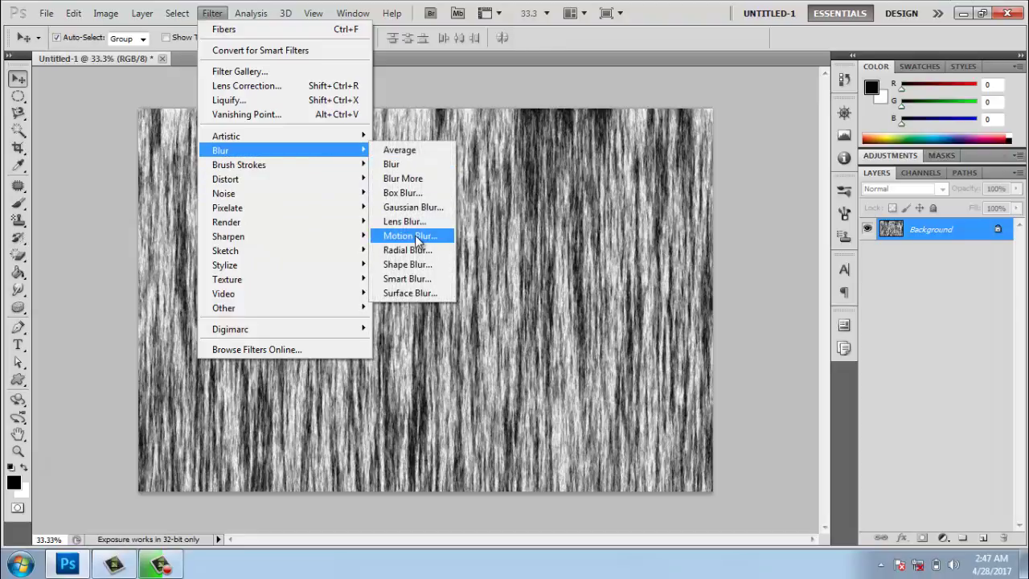
left_click(413, 234)
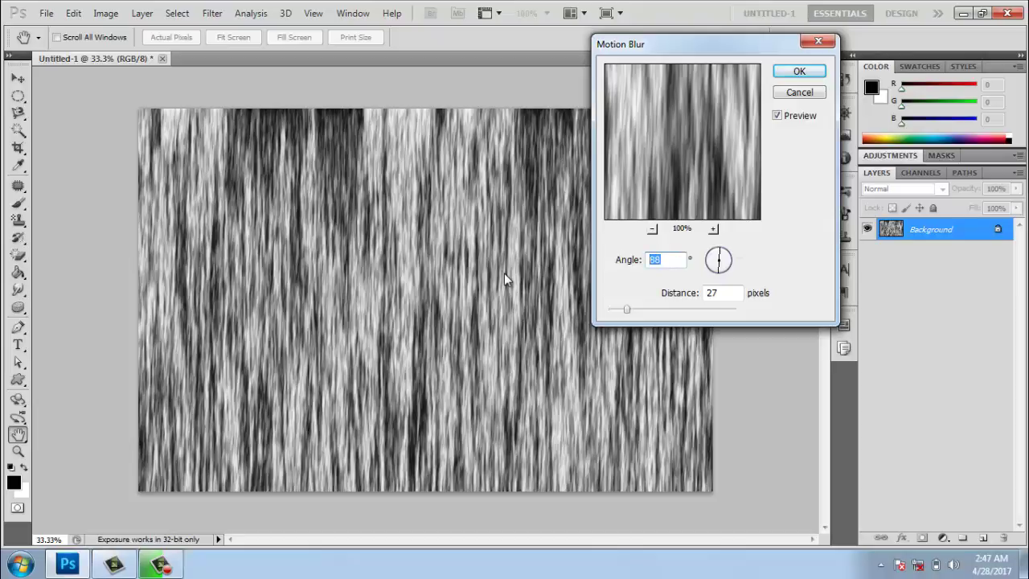
Apply Motion Blur with a 90° angle and 999-pixel distance
type("9-0")
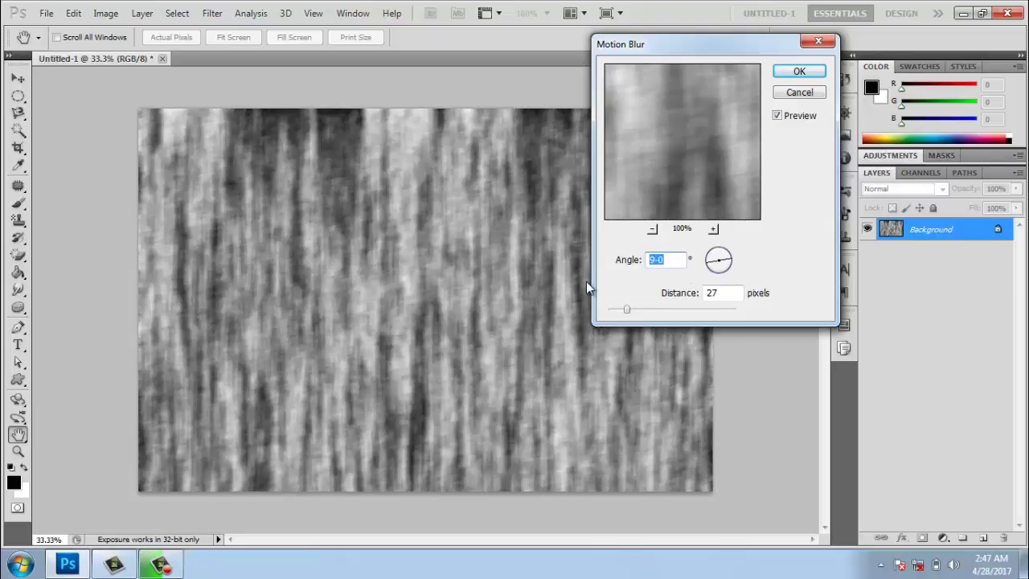
type("9")
type("0")
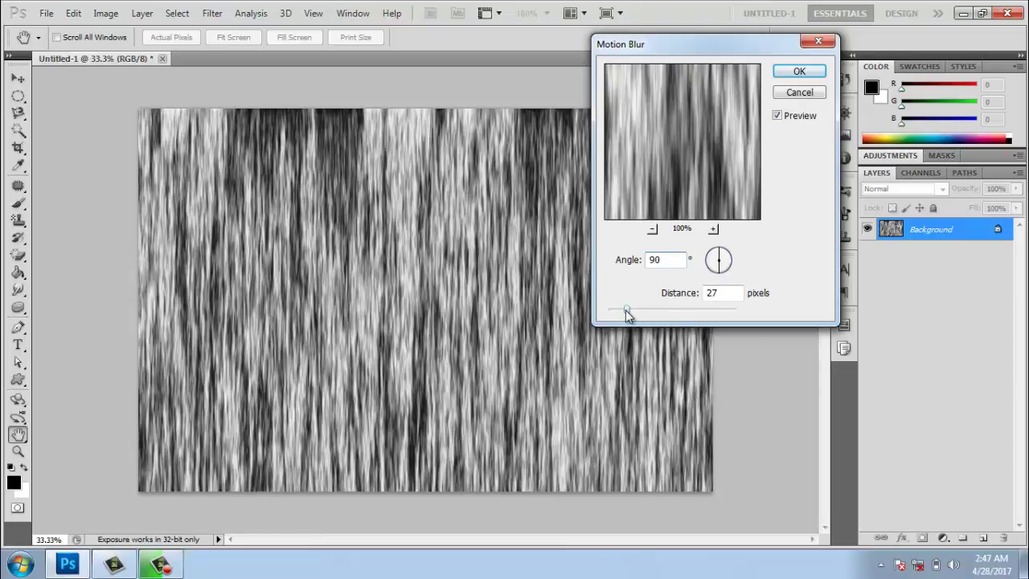
left_click_drag(626, 309, 773, 312)
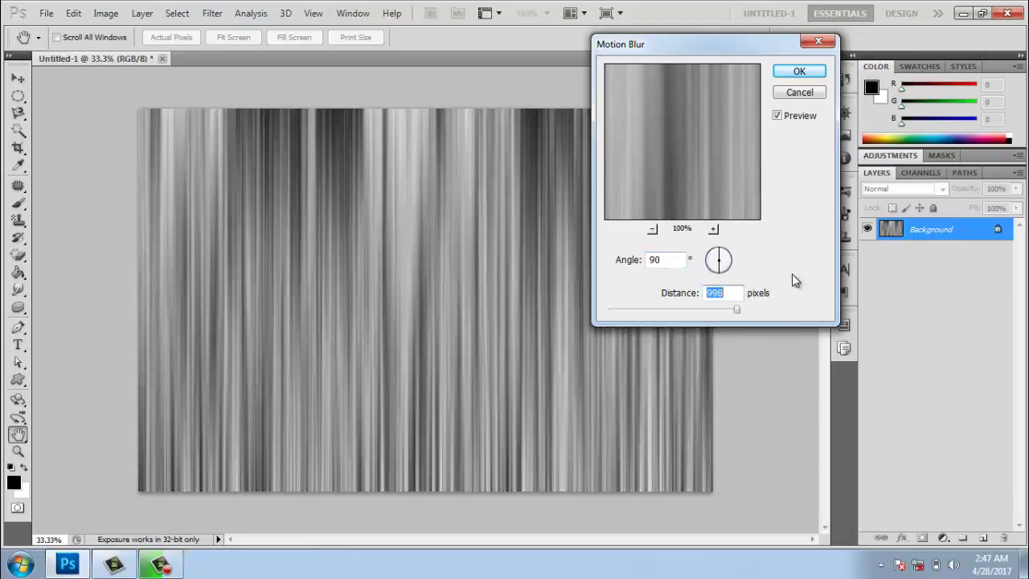
type("999")
left_click(808, 74)
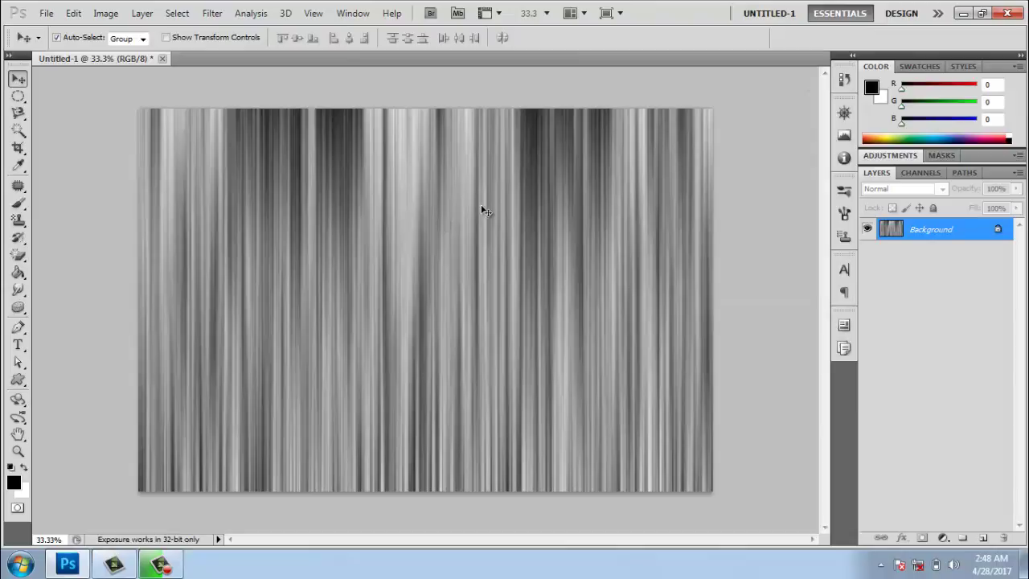
Apply a midtone Color Balance of +100, -100, -100 to turn the curtain streaks deep red
key("ctrl+b")
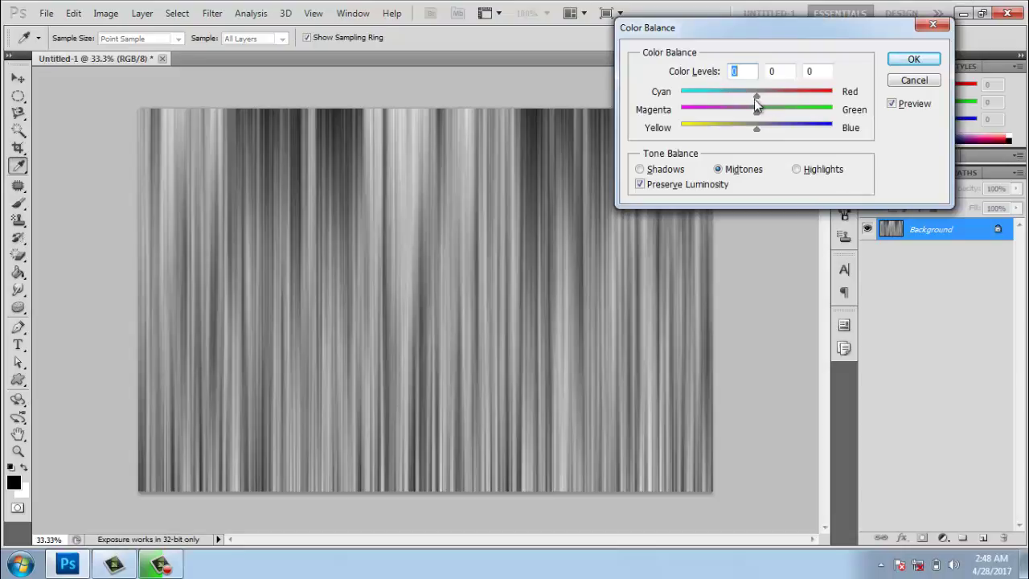
left_click_drag(757, 95, 832, 95)
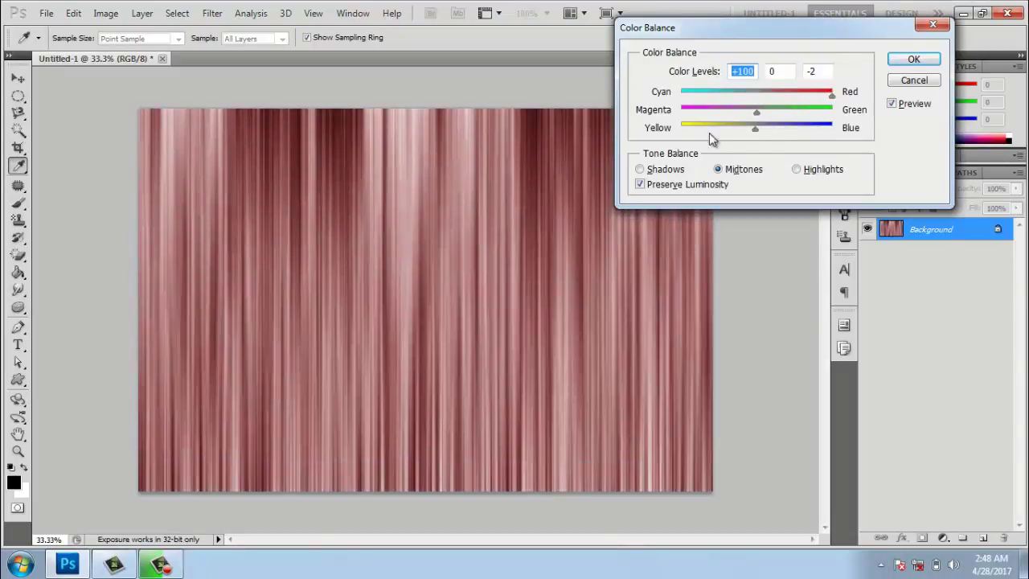
left_click_drag(755, 128, 675, 130)
mouse_move(745, 112)
left_mouse_down()
mouse_move(691, 113)
mouse_move(827, 128)
mouse_move(695, 95)
left_mouse_up()
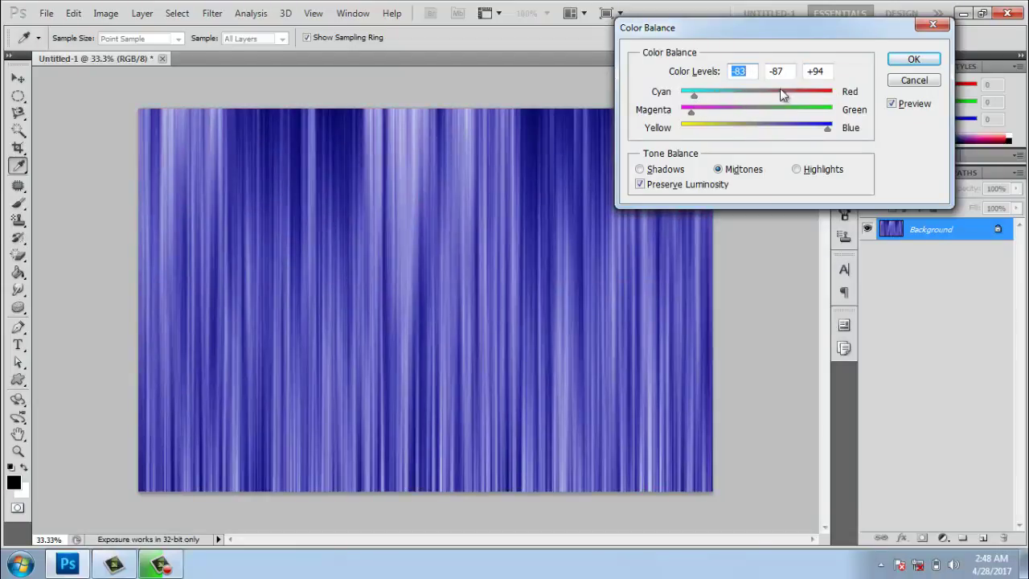
left_click_drag(828, 96, 834, 96)
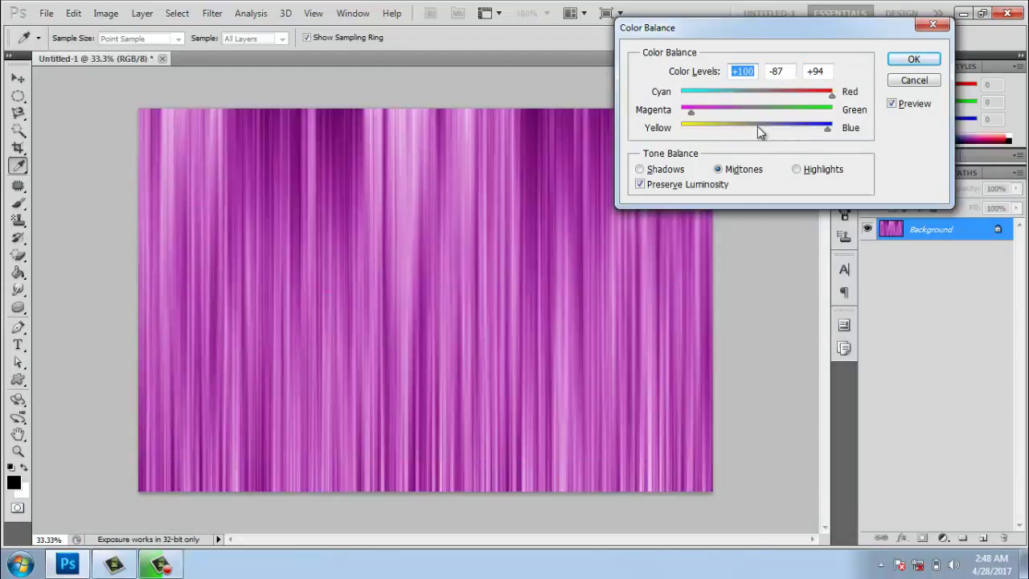
mouse_move(759, 128)
left_mouse_down()
mouse_move(682, 128)
mouse_move(680, 111)
left_mouse_up()
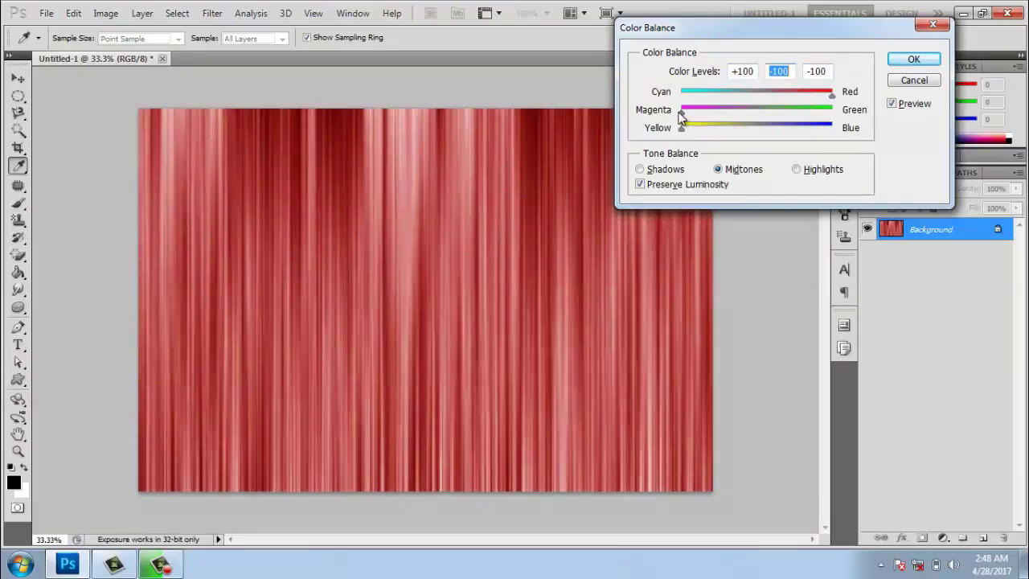
left_click(912, 61)
key("v")
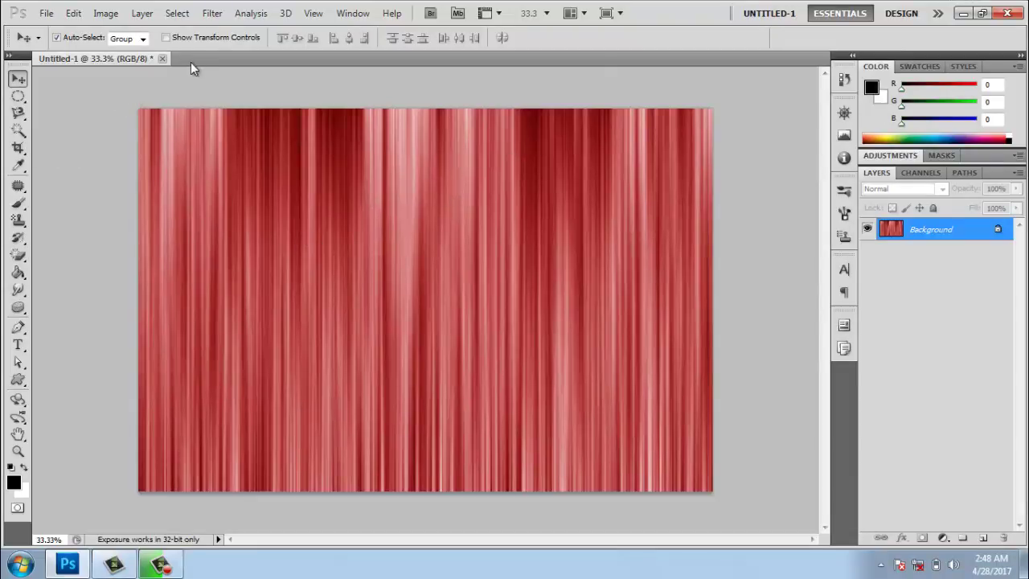
Float the curtain document in its own window and open the sari photo from E:\image
left_click_drag(128, 59, 143, 75)
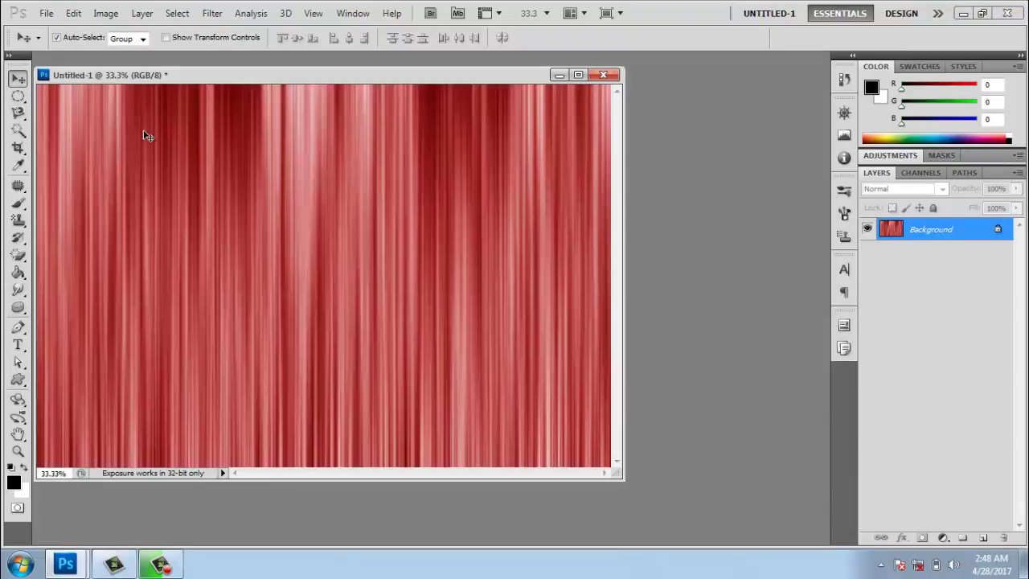
left_click_drag(281, 81, 350, 80)
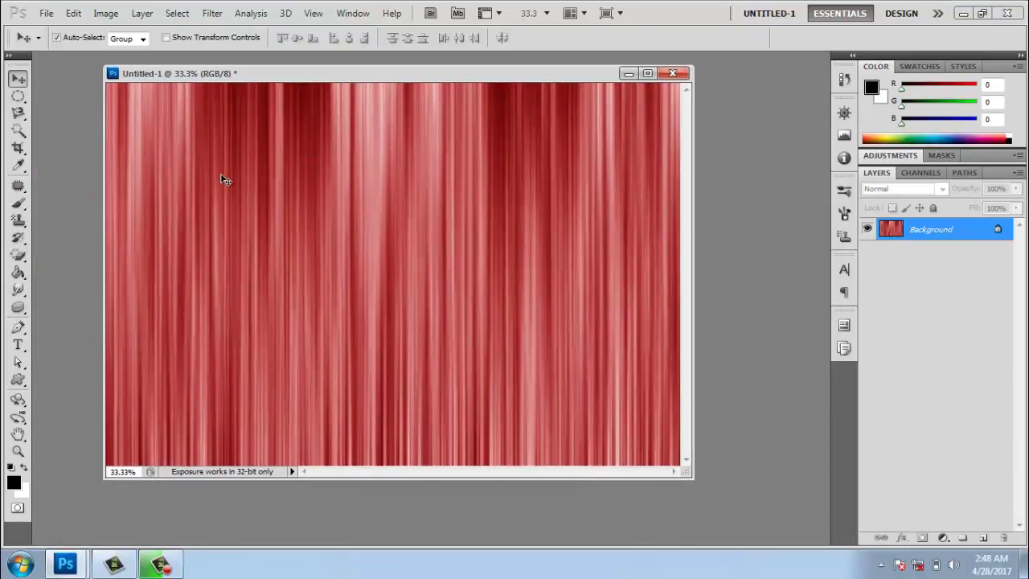
double_click(762, 239)
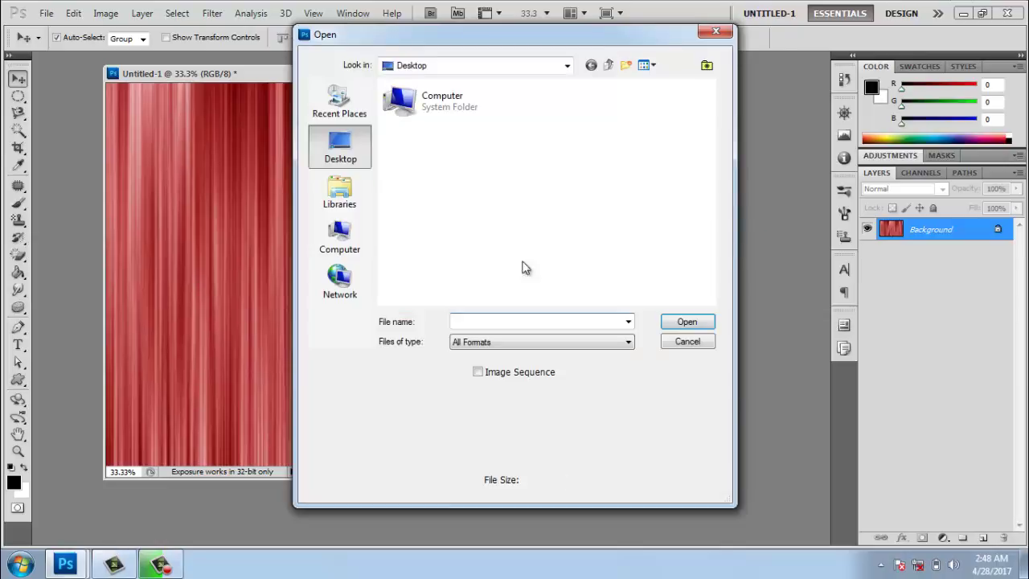
double_click(482, 140)
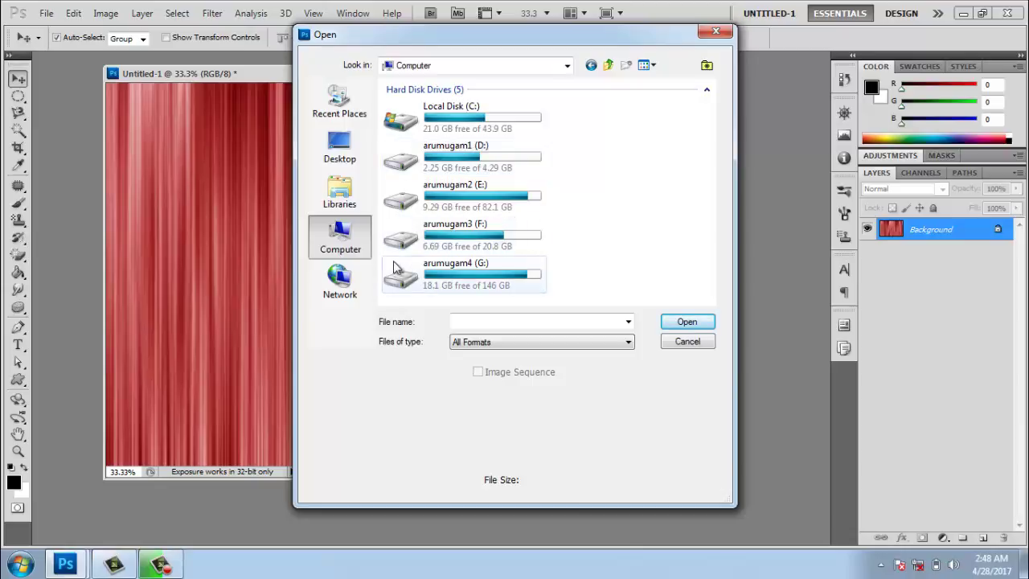
double_click(464, 195)
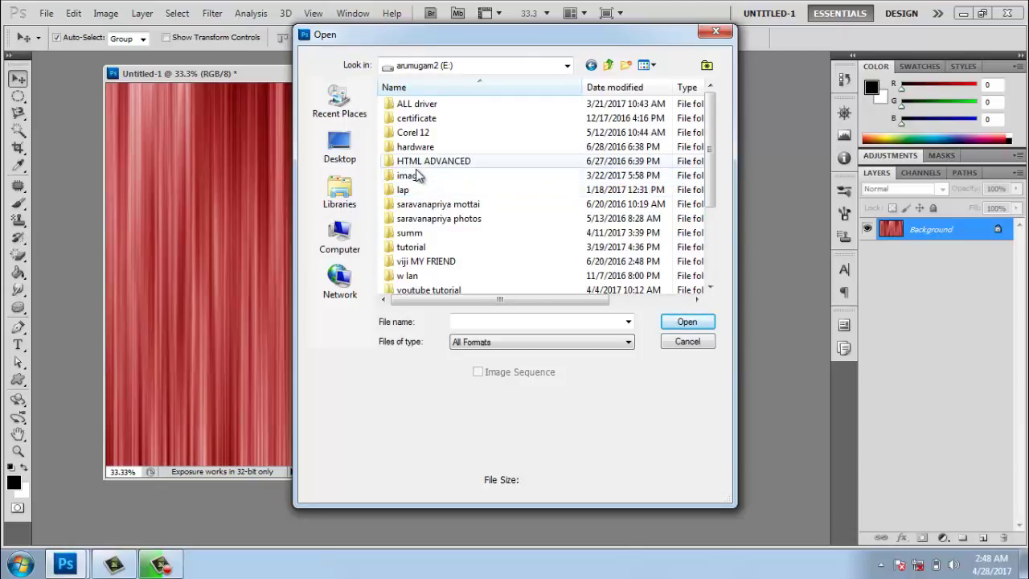
double_click(411, 177)
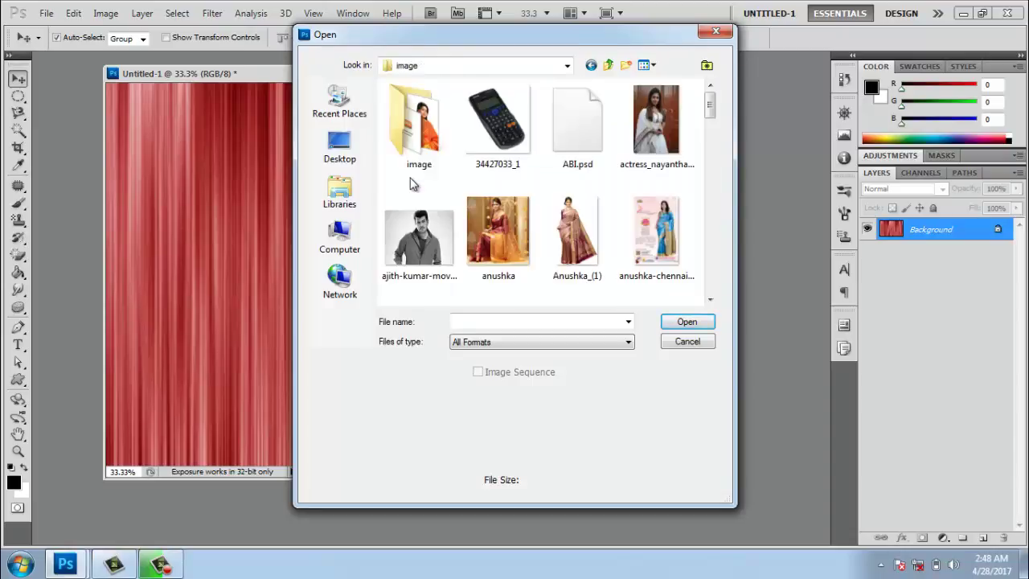
left_click(655, 133)
scroll(473, 231, "down", 5)
scroll(474, 229, "down", 5)
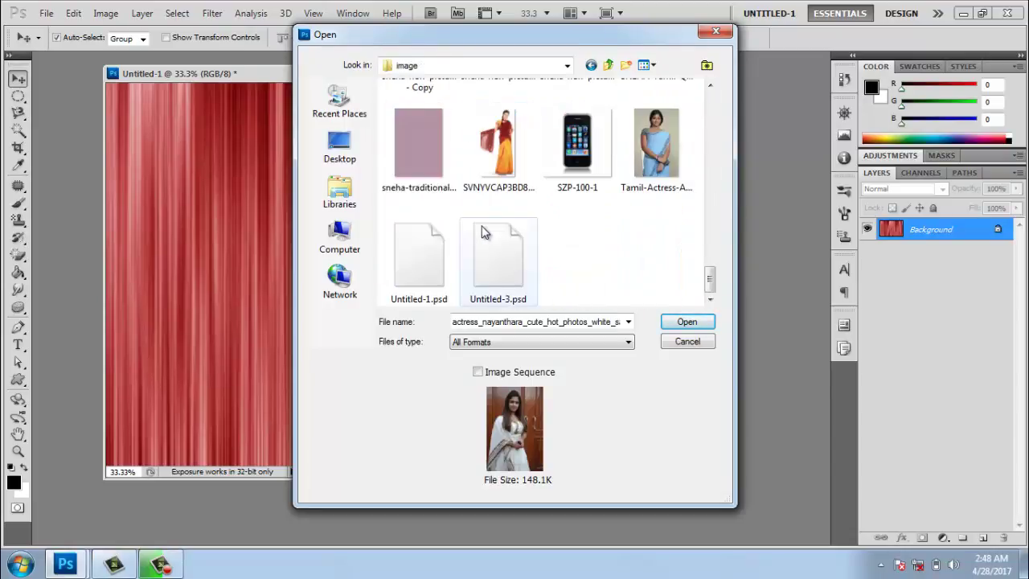
left_click(498, 166)
double_click(499, 167)
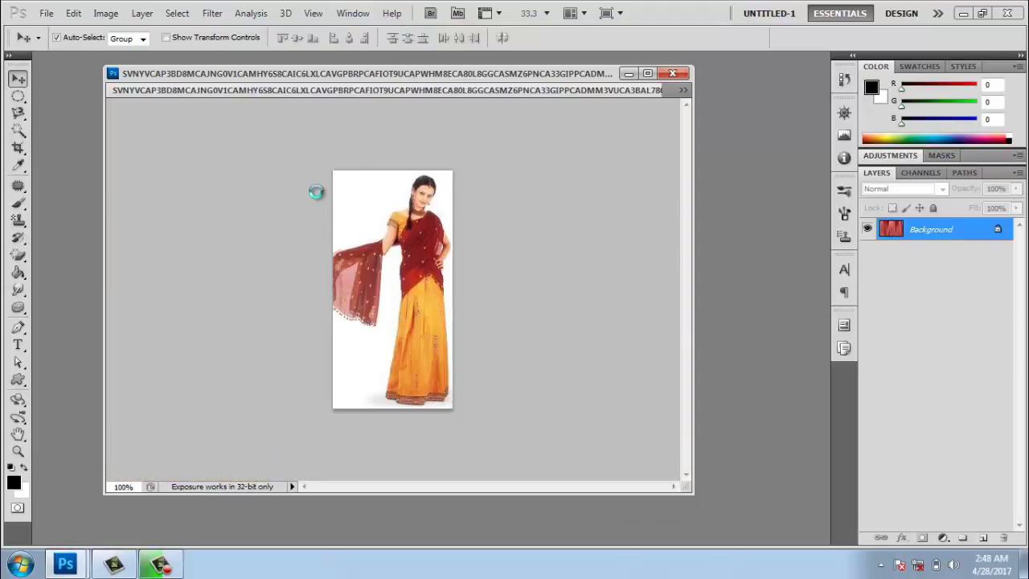
Magic Wand the white backdrop, invert the selection, and drag the woman onto the curtain image
key("w")
left_click(370, 210)
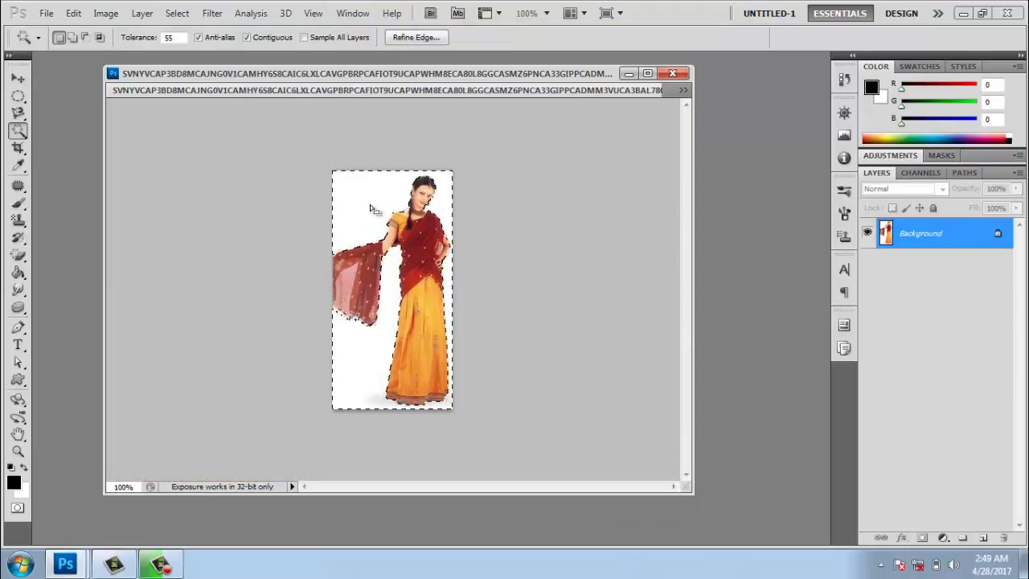
key("ctrl+shift+i")
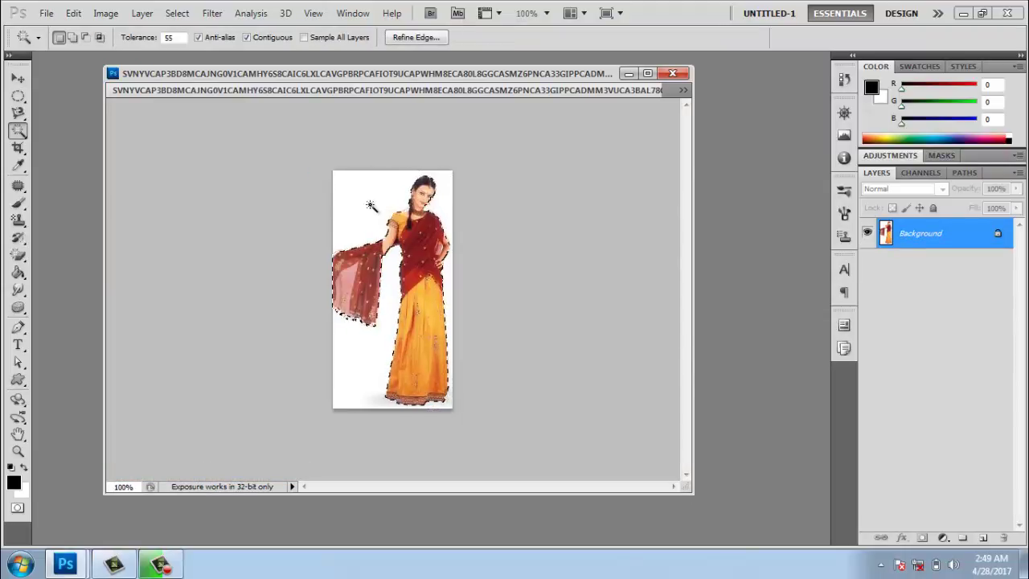
left_click_drag(454, 90, 520, 137)
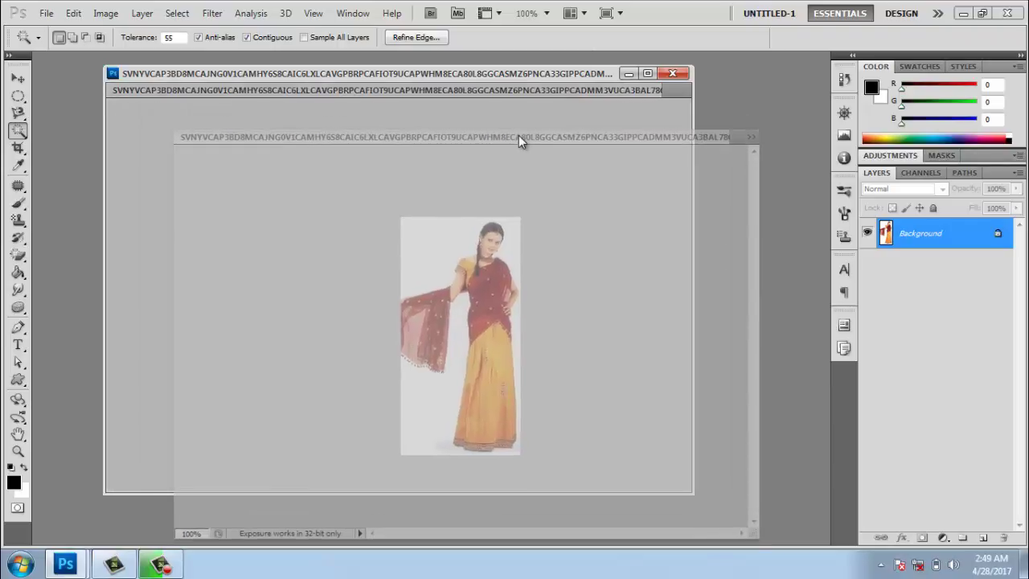
left_click(18, 78)
mouse_move(430, 271)
left_mouse_down()
mouse_move(163, 288)
mouse_move(320, 358)
left_mouse_up()
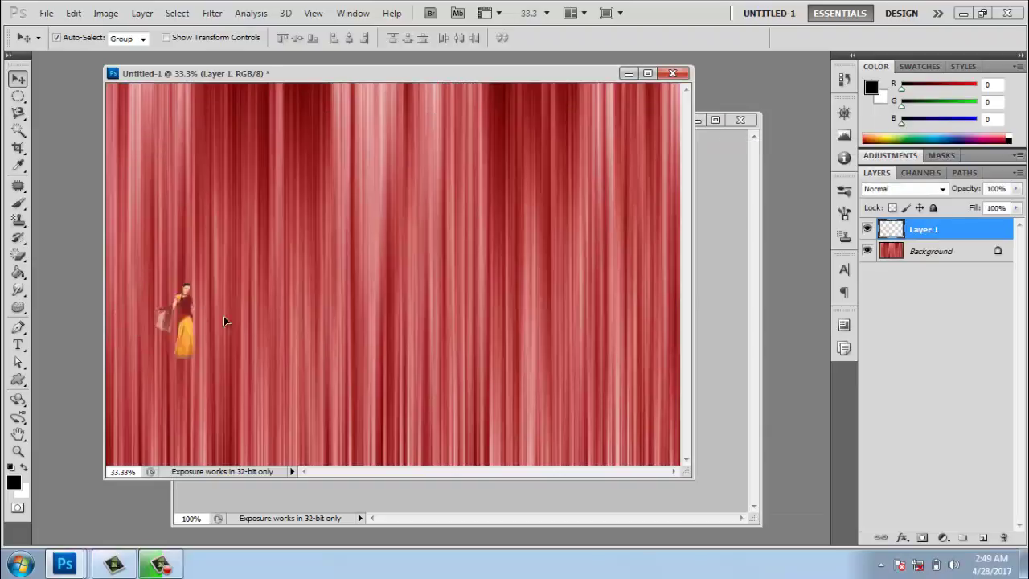
Free Transform the woman to several times her size and stretch her taller toward the canvas bottom
key("ctrl+t")
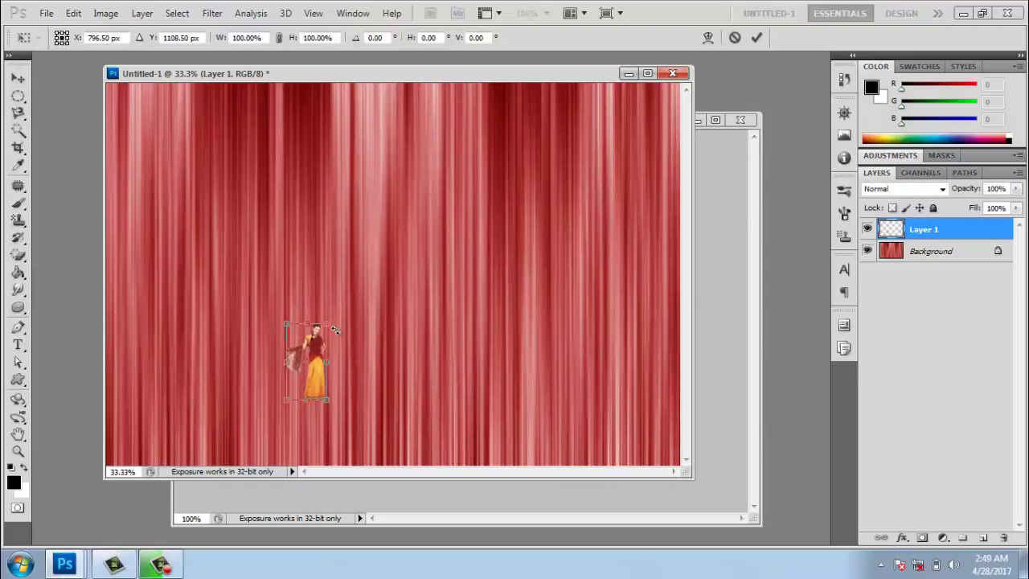
left_click_drag(328, 323, 504, 160)
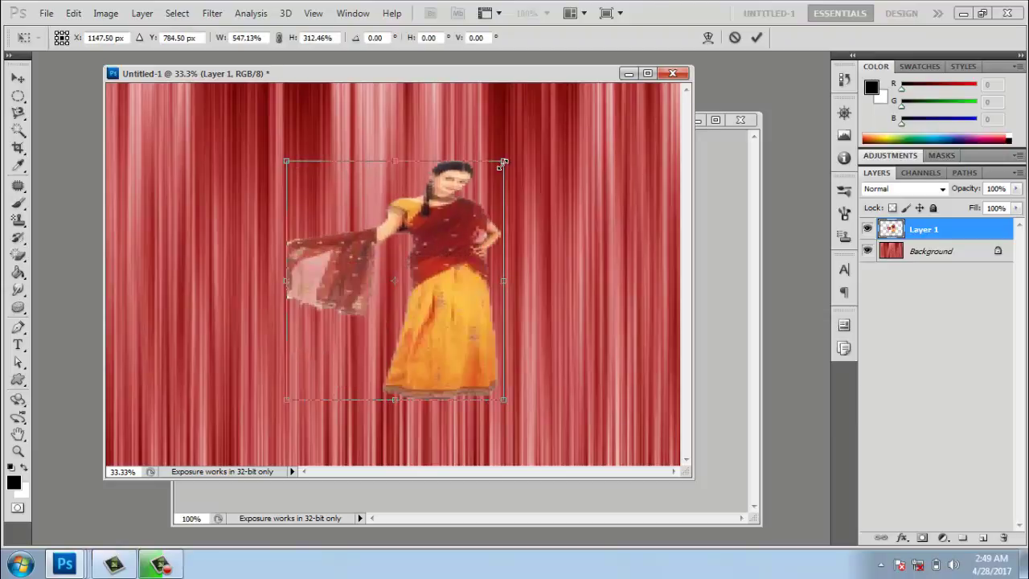
left_click_drag(396, 411, 393, 483)
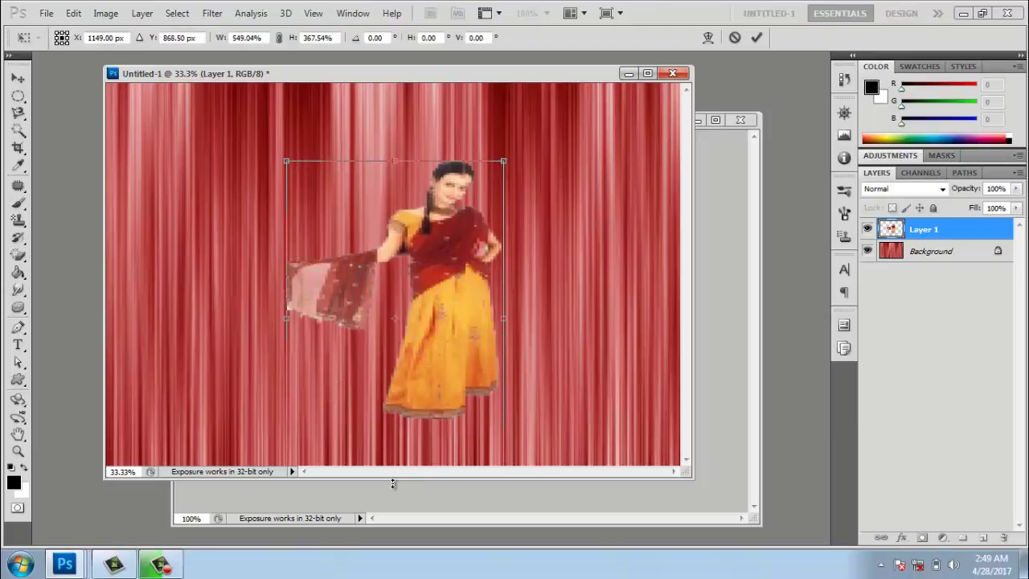
key("Return")
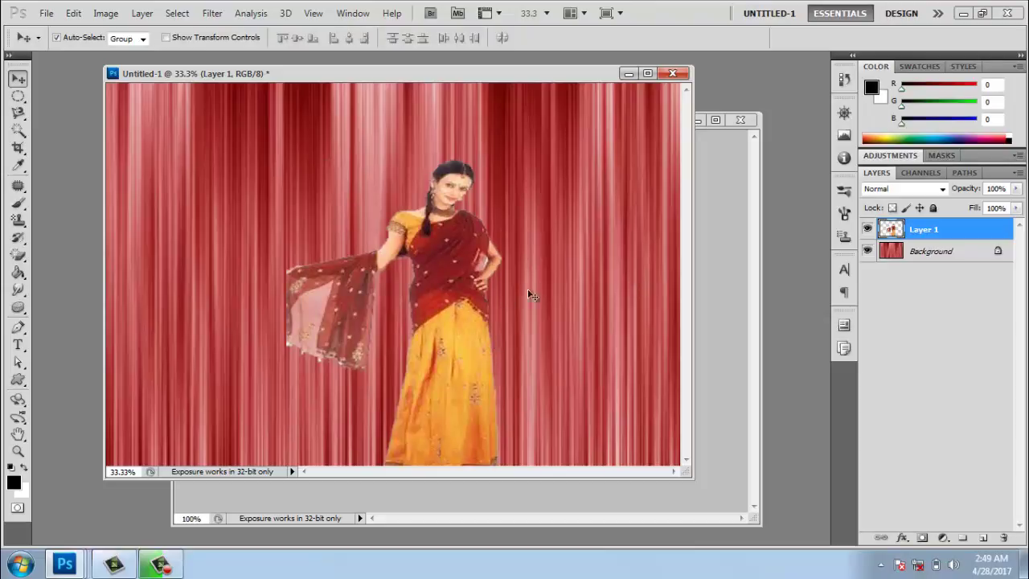
Apply a Curves adjustment raising input 107 to output 132 on the woman's layer
left_click(107, 14)
mouse_move(128, 50)
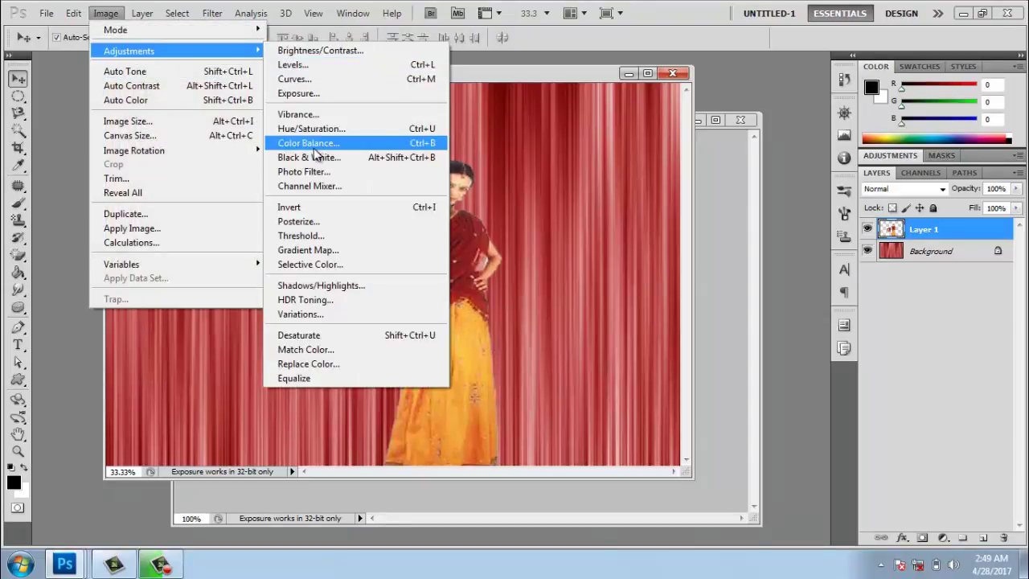
left_click(375, 79)
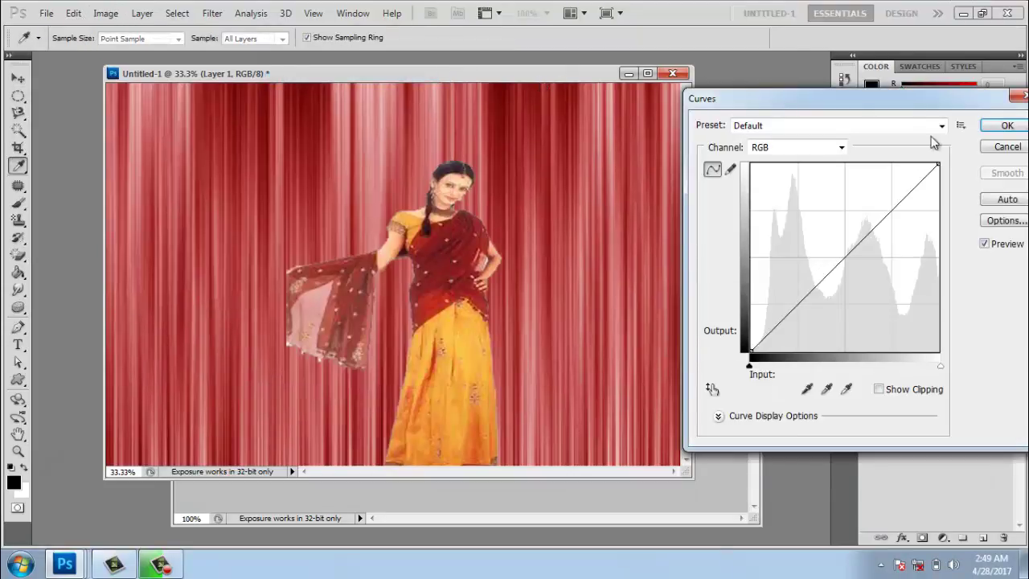
mouse_move(846, 255)
left_mouse_down()
mouse_move(819, 244)
mouse_move(829, 253)
left_mouse_up()
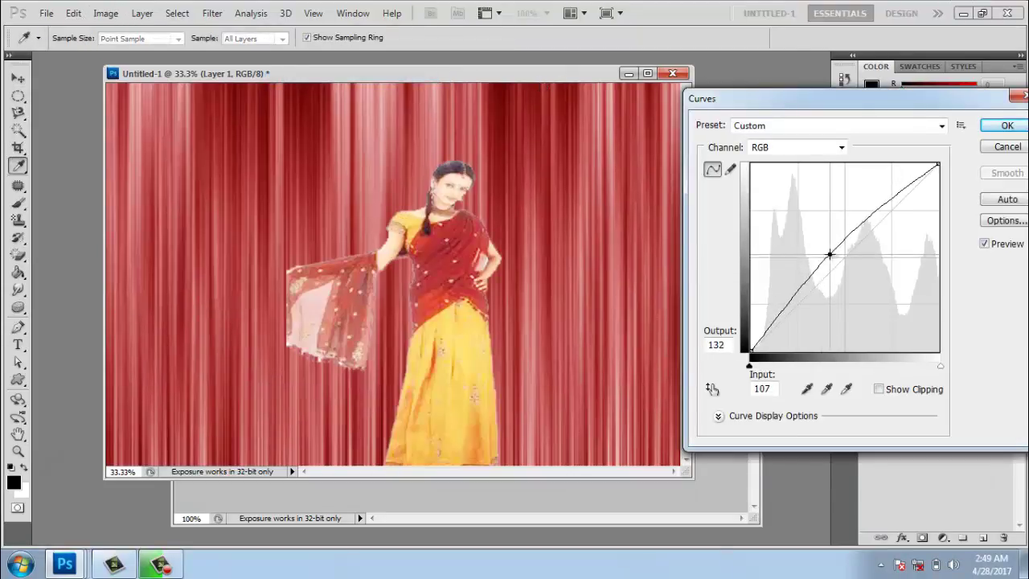
left_click(1007, 125)
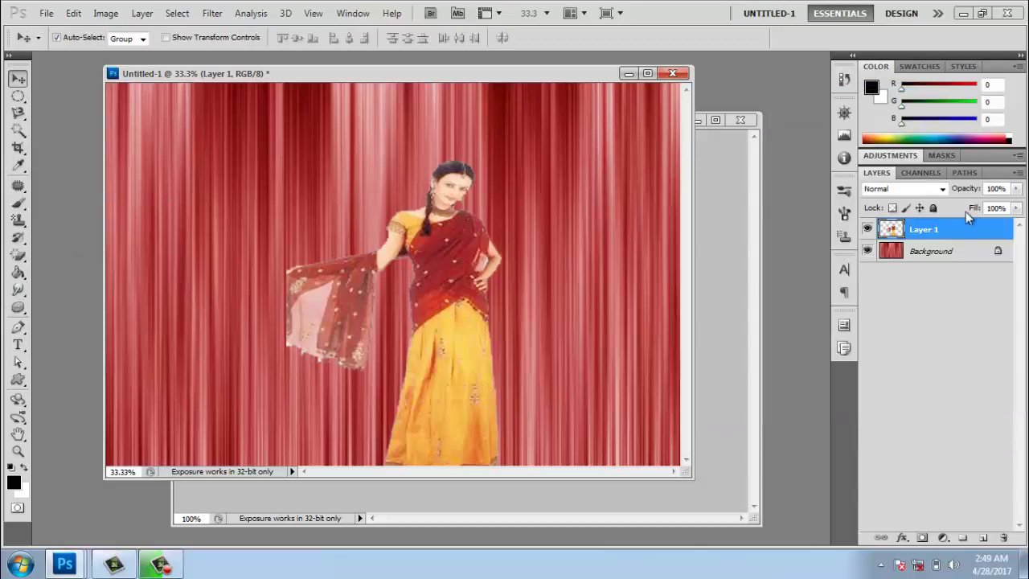
left_click(922, 252)
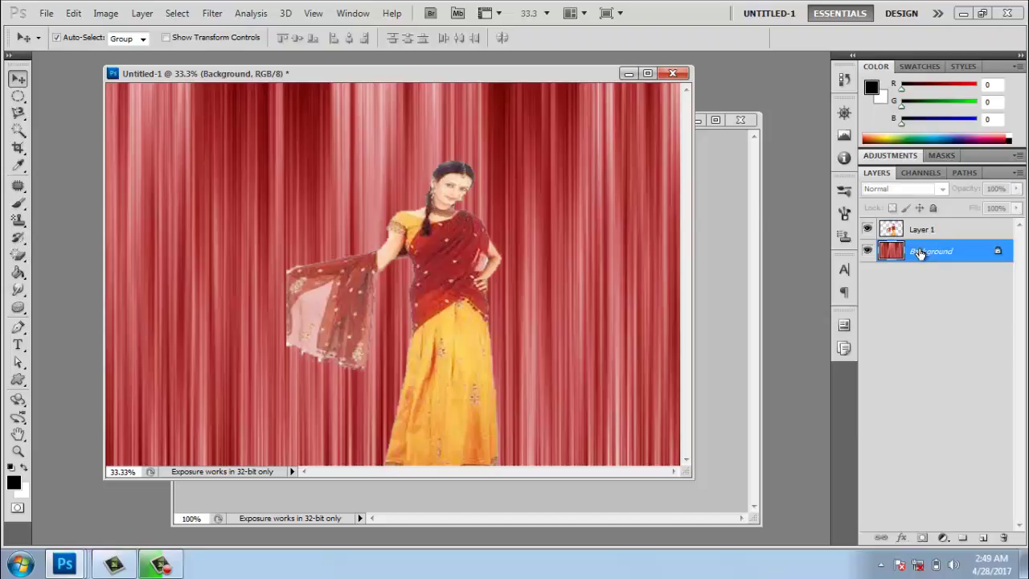
Give the curtain Background a midtone Color Balance of -81, +94, -85 for an olive-gold tone
key("ctrl+b")
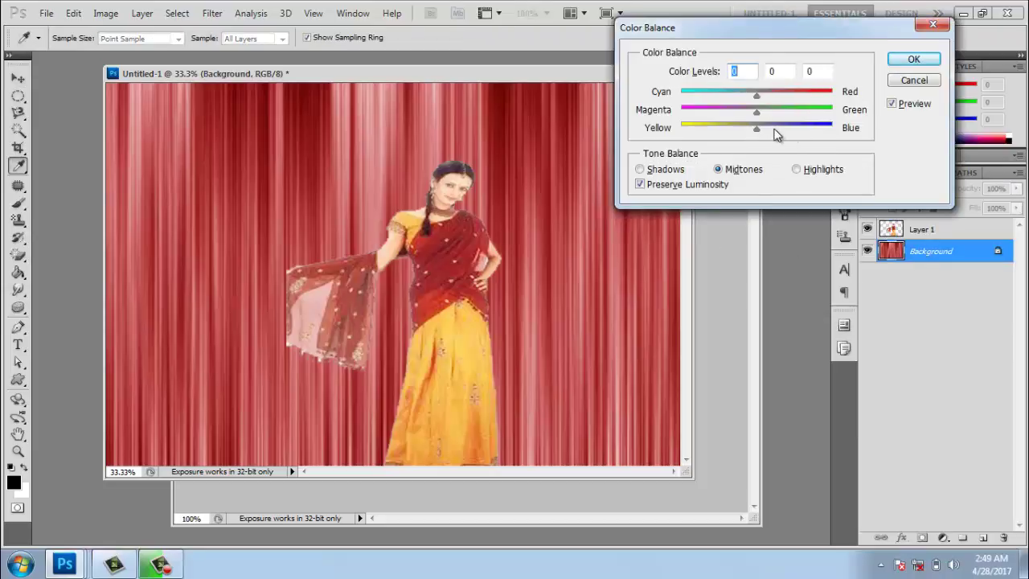
left_click_drag(775, 129, 844, 128)
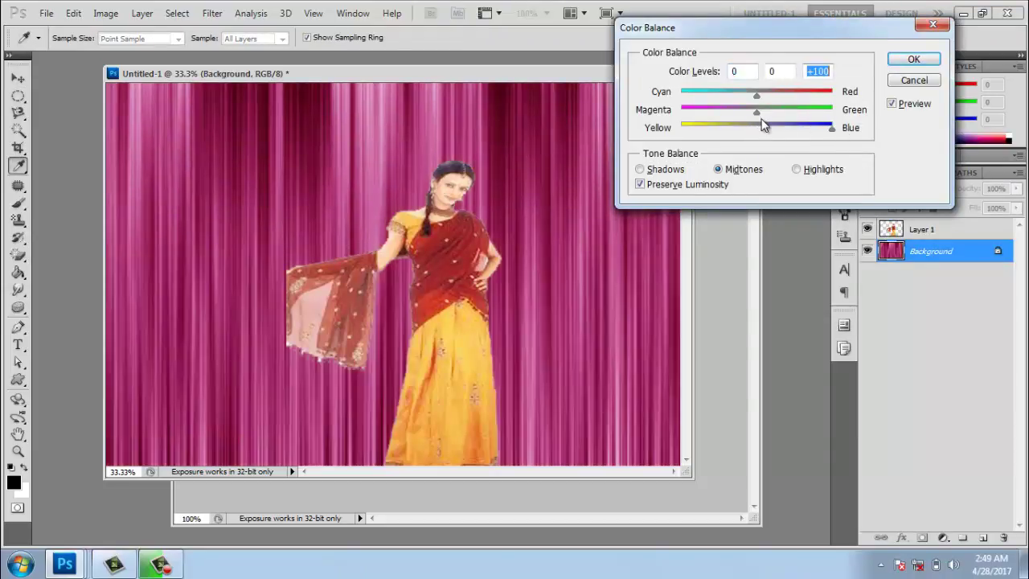
left_click_drag(754, 110, 828, 111)
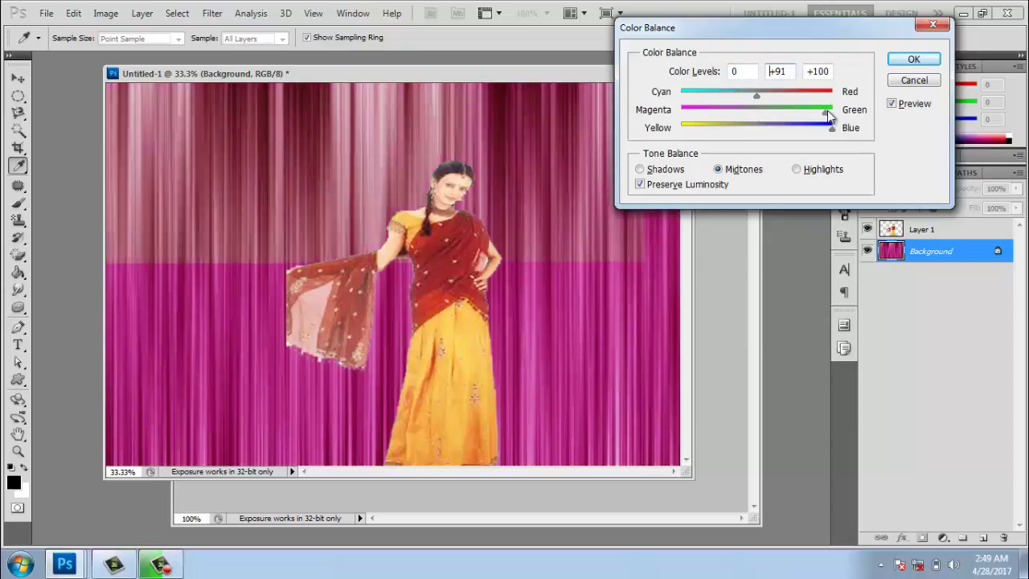
left_click(695, 95)
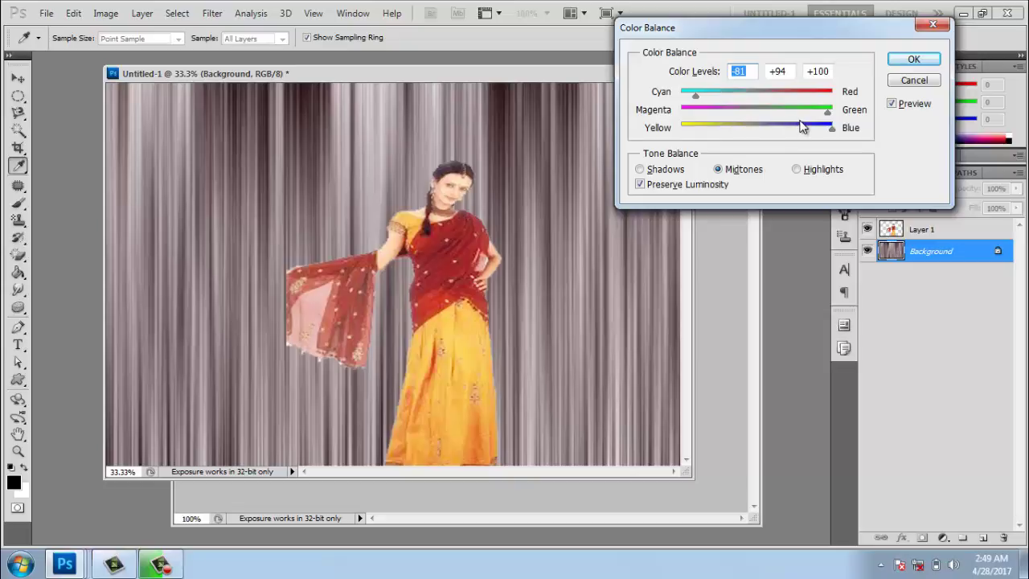
left_click_drag(801, 127, 692, 127)
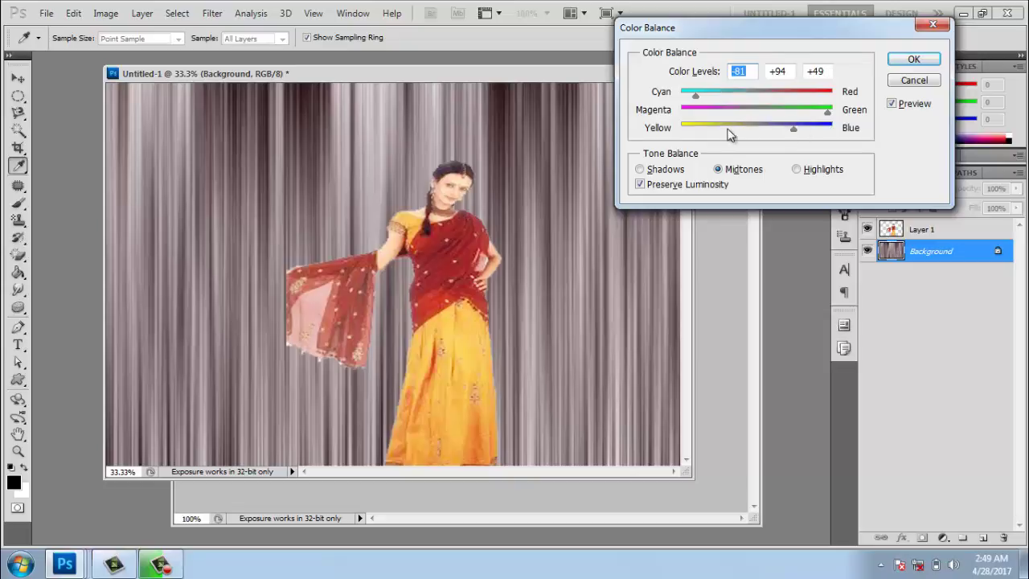
left_click(912, 60)
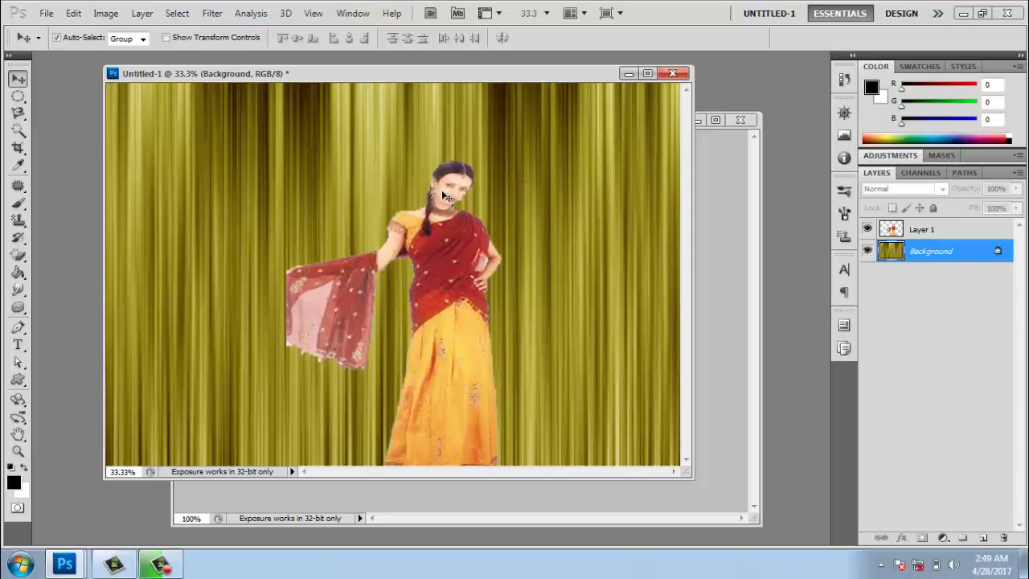
left_click(211, 14)
mouse_move(228, 236)
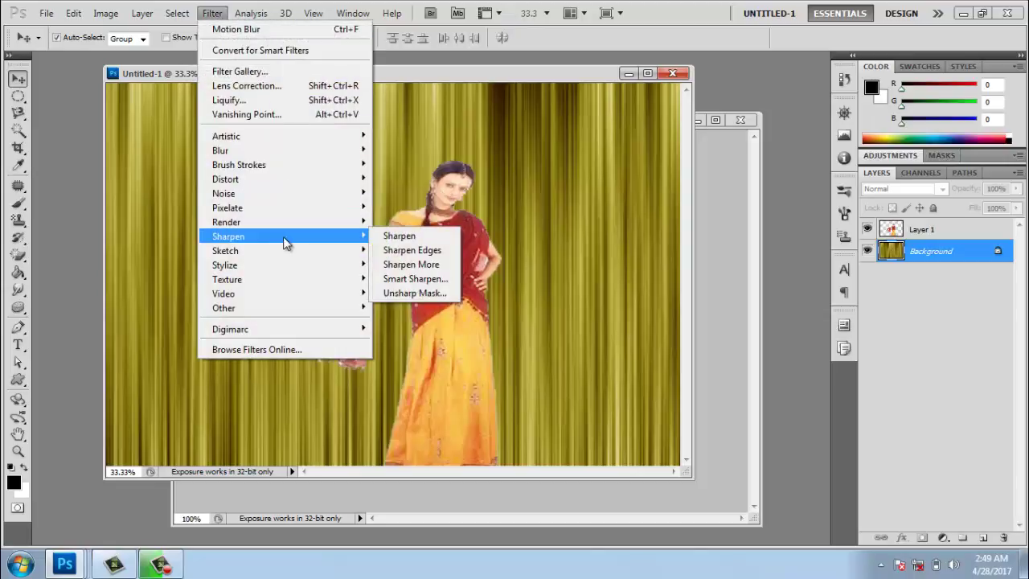
left_click(76, 166)
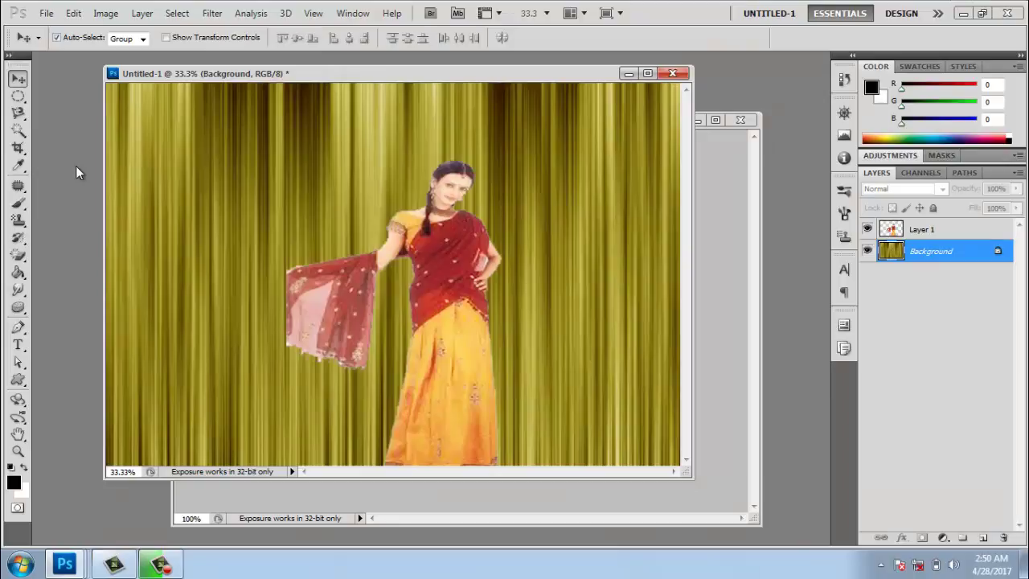